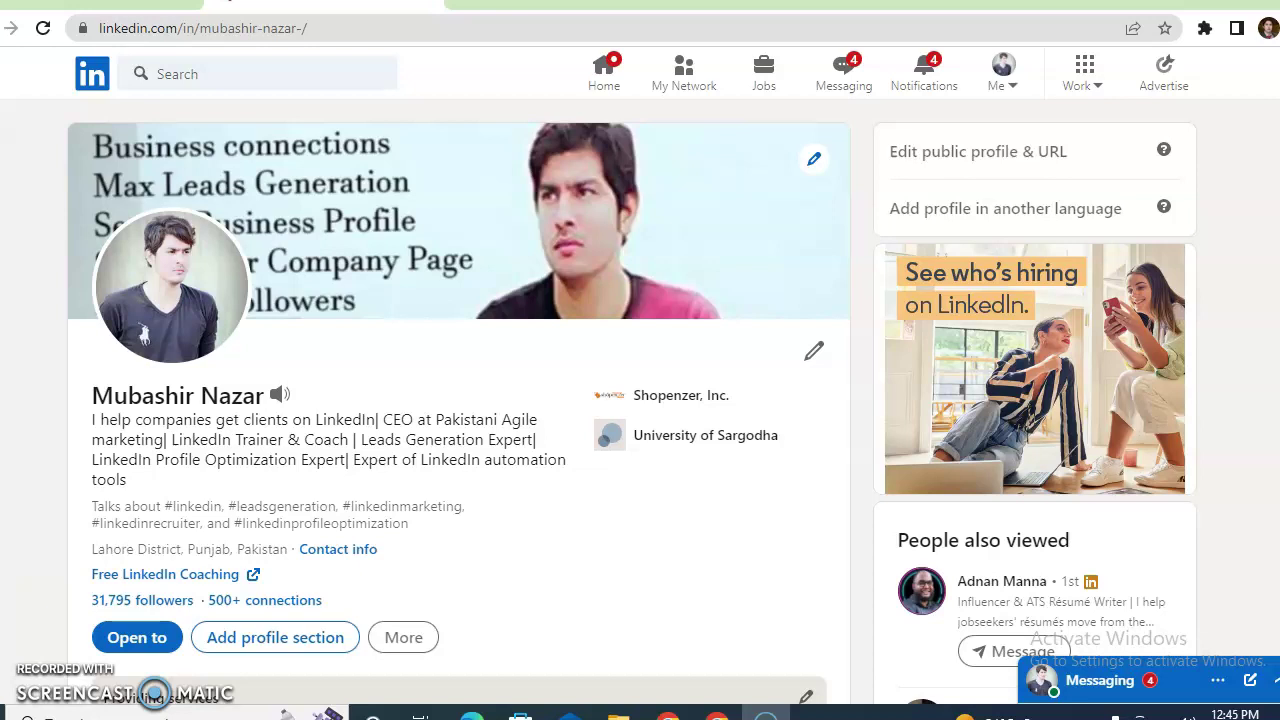
# Step: Open the full details of the services listed in the profile's Providing services section
pyautogui.scroll(-2, 60, 652)
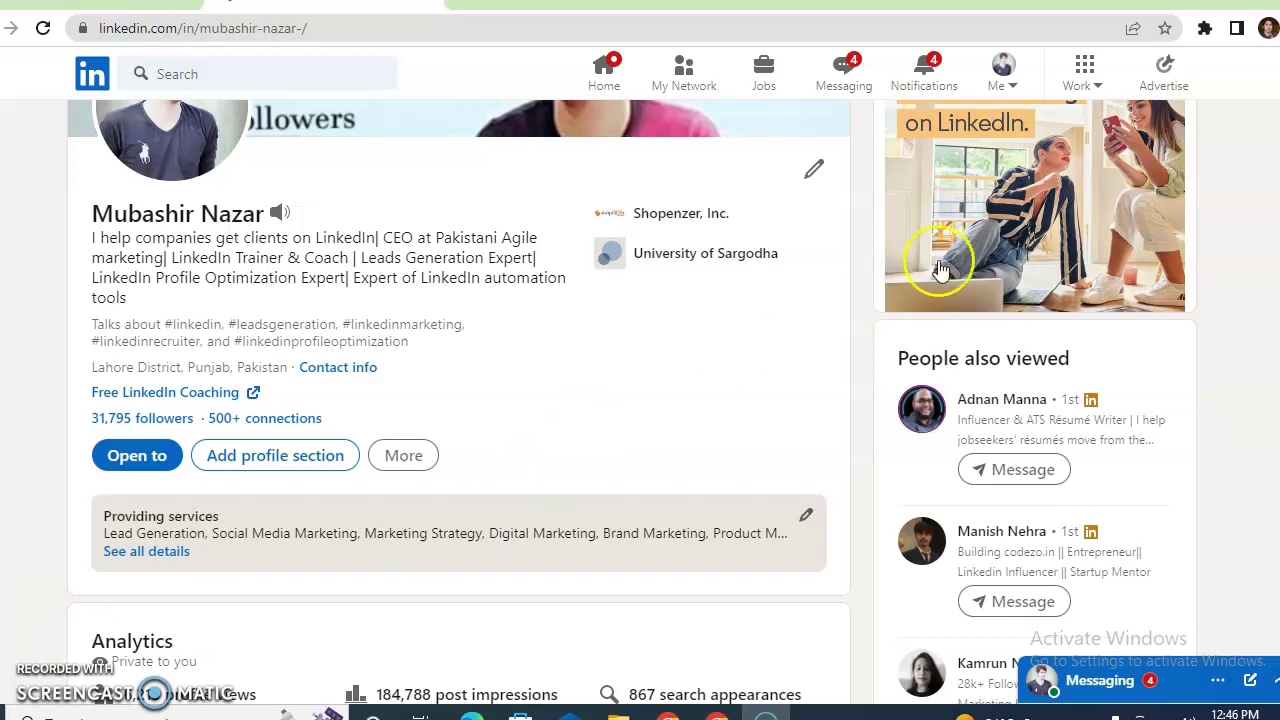
pyautogui.scroll(-1, 1035, 210)
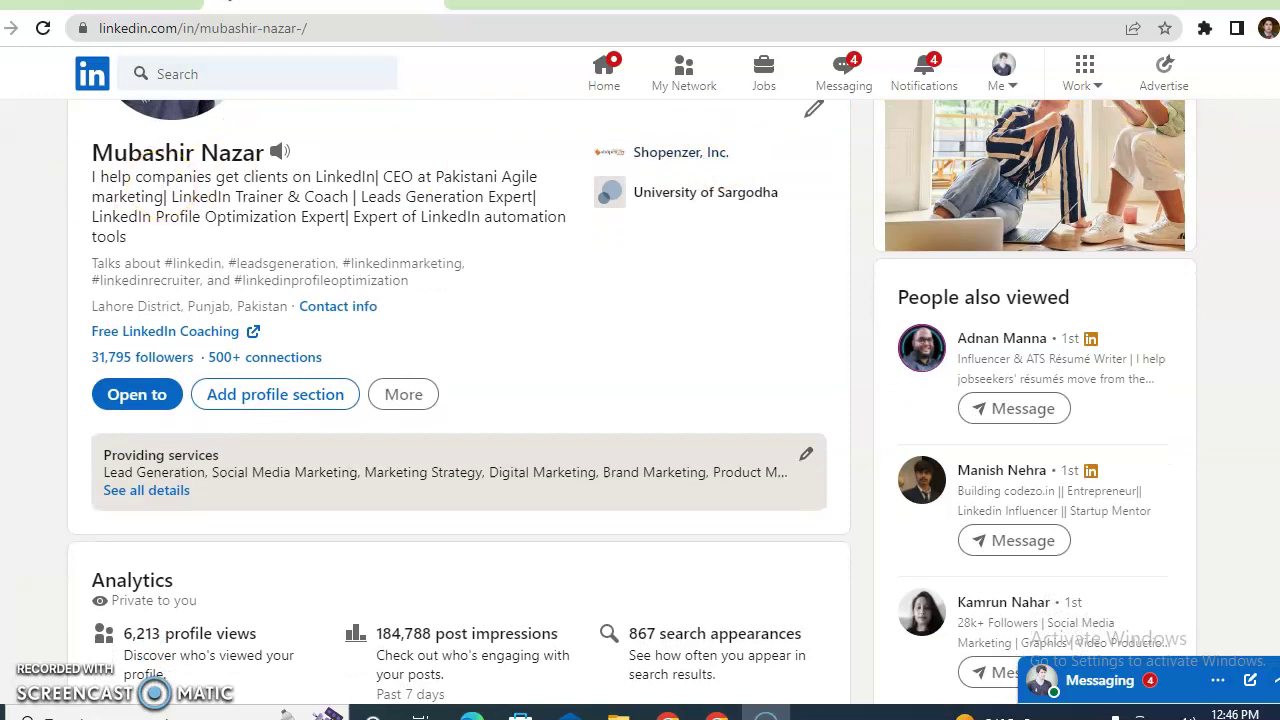
pyautogui.moveTo(97, 430)
pyautogui.mouseDown()
pyautogui.moveTo(238, 438)
pyautogui.moveTo(805, 415)
pyautogui.moveTo(831, 512)
pyautogui.moveTo(508, 519)
pyautogui.moveTo(128, 502)
pyautogui.moveTo(92, 494)
pyautogui.moveTo(98, 436)
pyautogui.mouseUp()
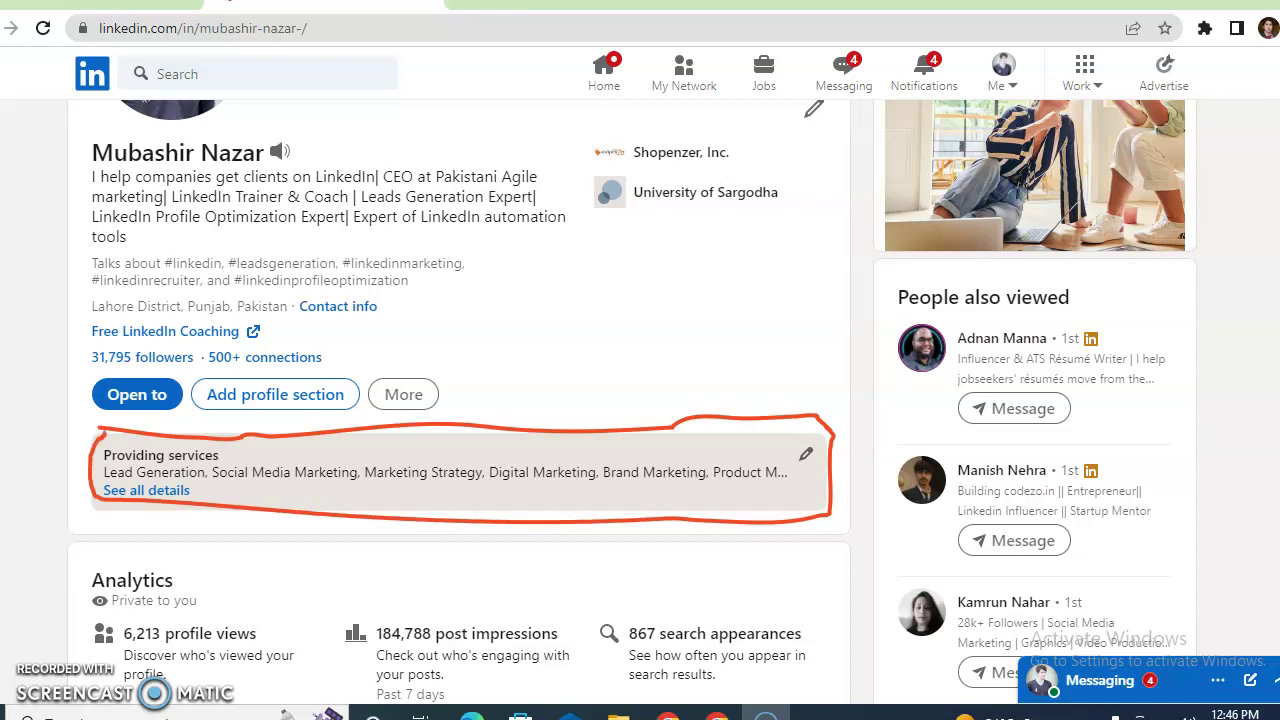
pyautogui.press('Escape')
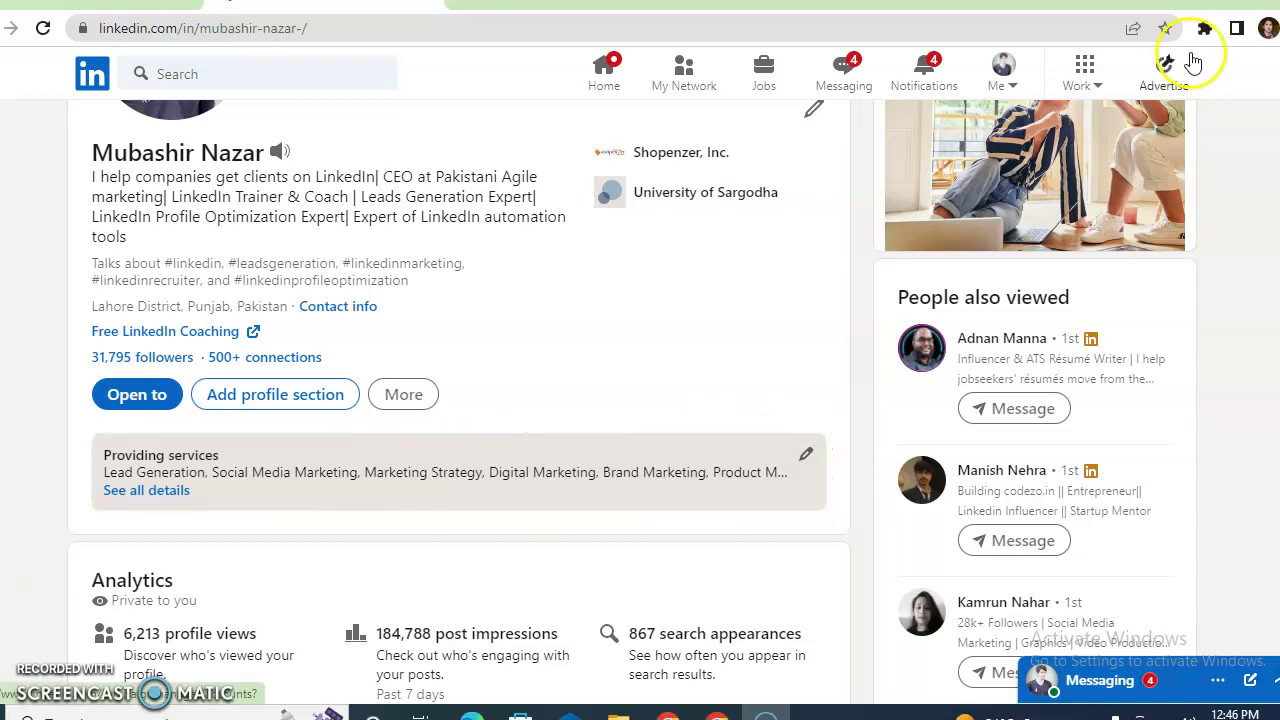
pyautogui.click(146, 492)
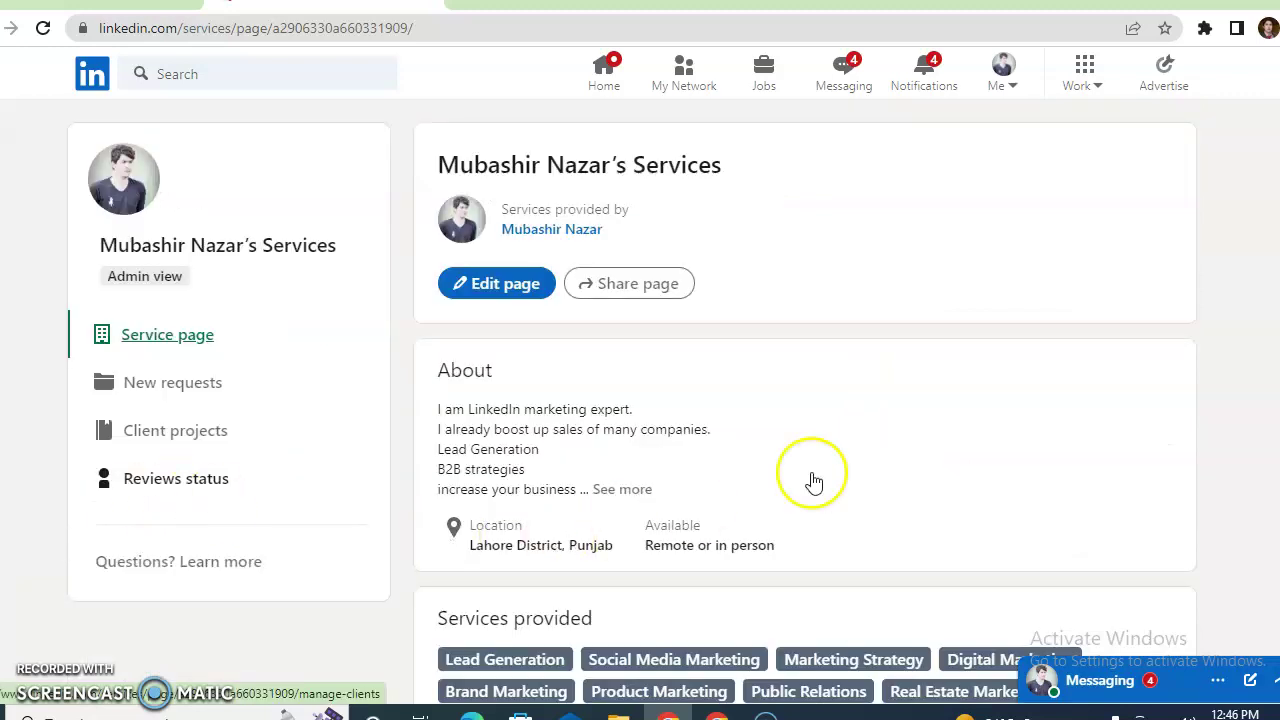
# Step: Expand the About text on the services page and examine the description, services provided and media samples
pyautogui.scroll(-3, 805, 400)
pyautogui.scroll(1, 805, 400)
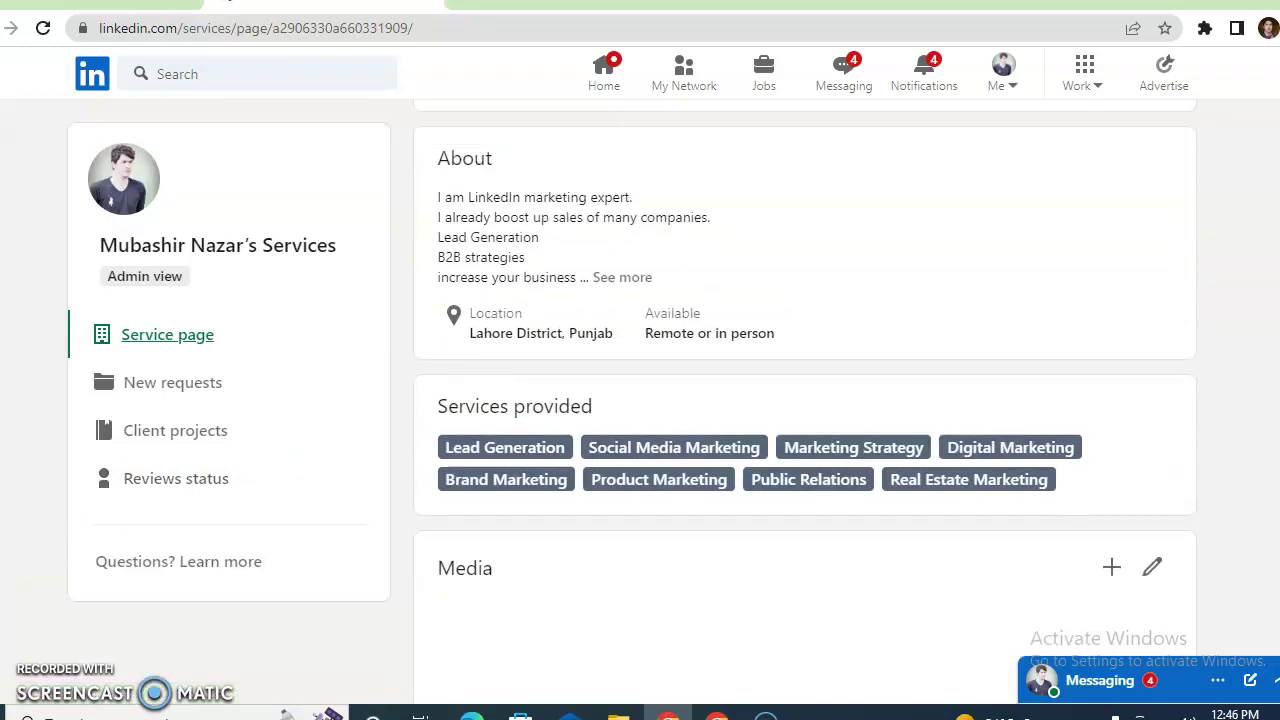
pyautogui.click(605, 289)
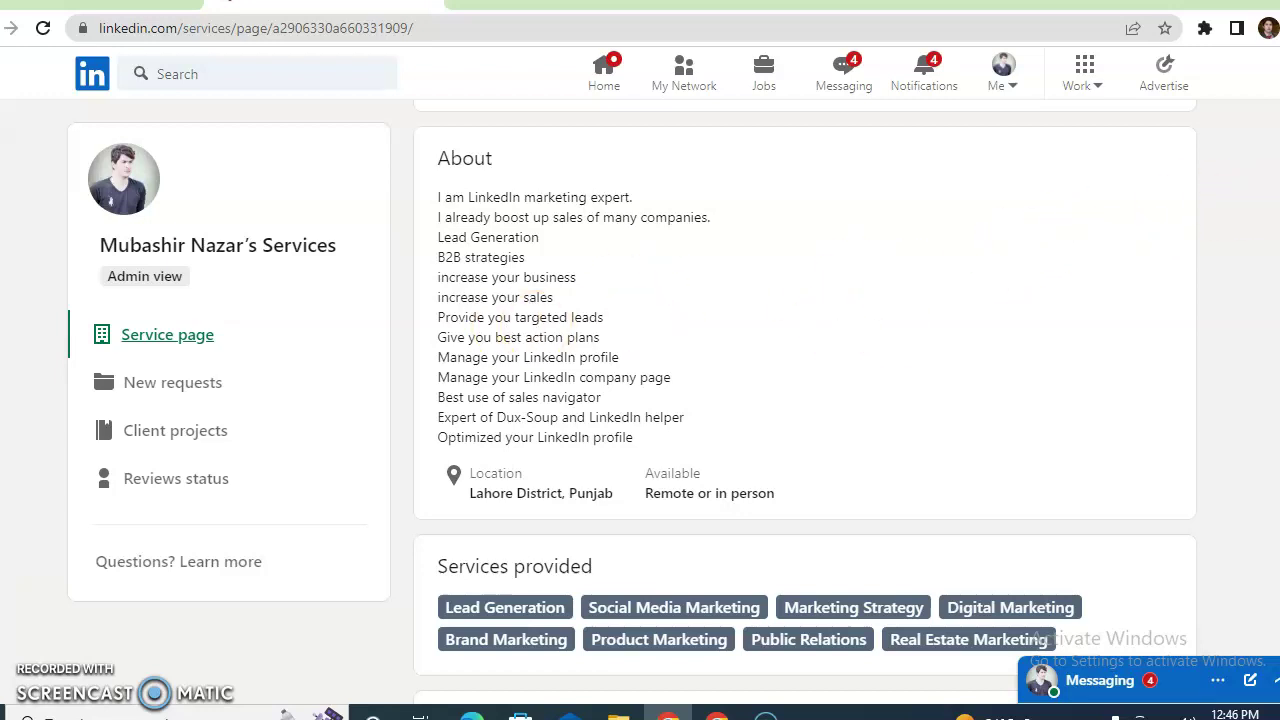
pyautogui.scroll(-3, 805, 400)
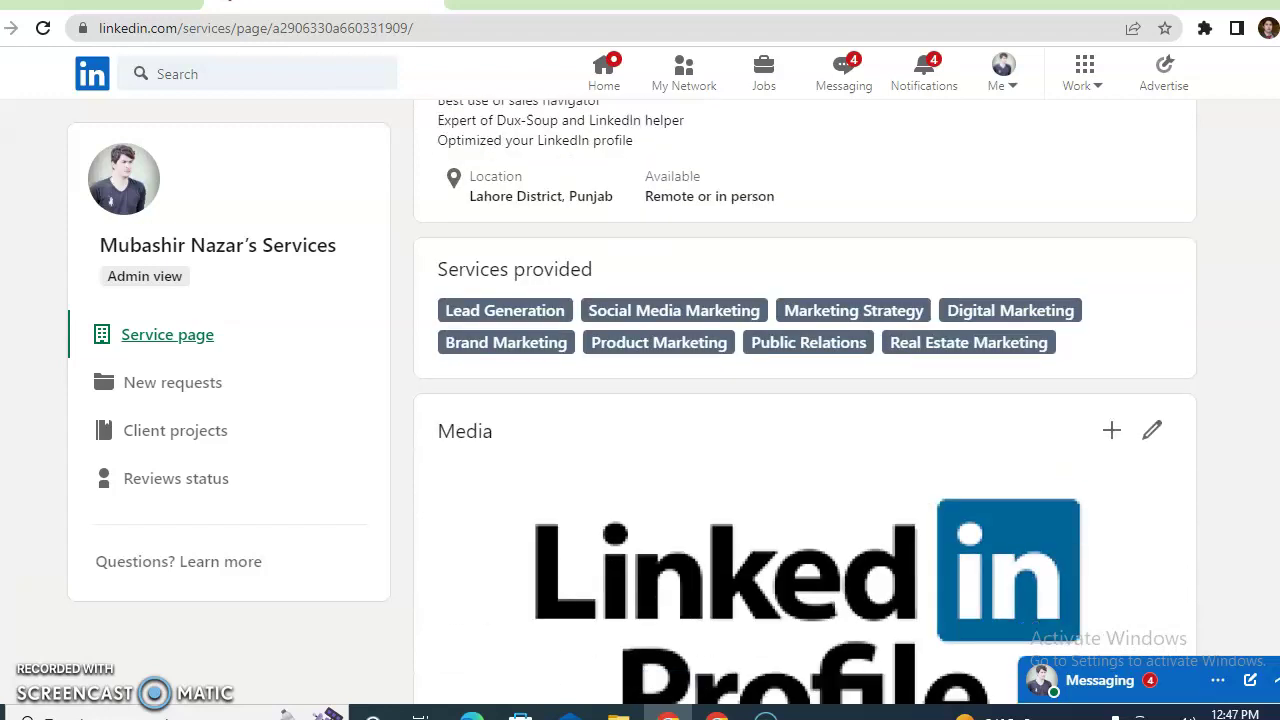
pyautogui.scroll(-1, 805, 400)
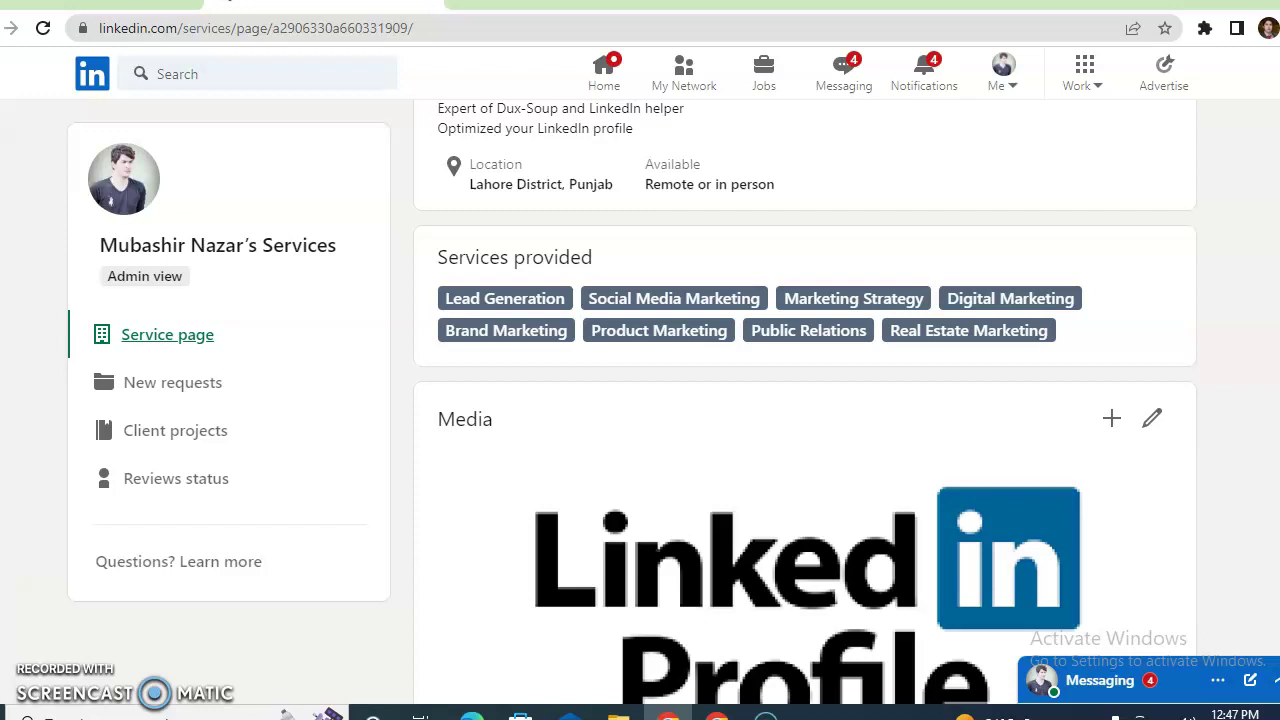
pyautogui.scroll(-5, 805, 400)
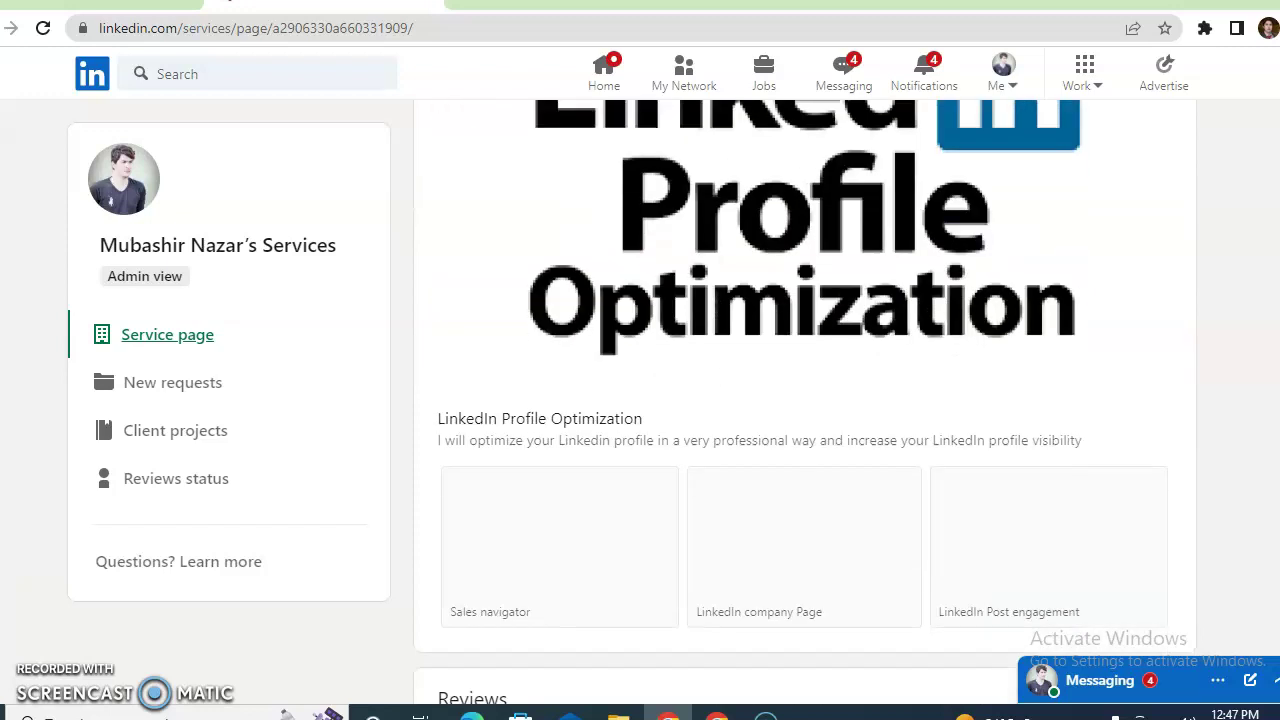
pyautogui.scroll(-1, 805, 400)
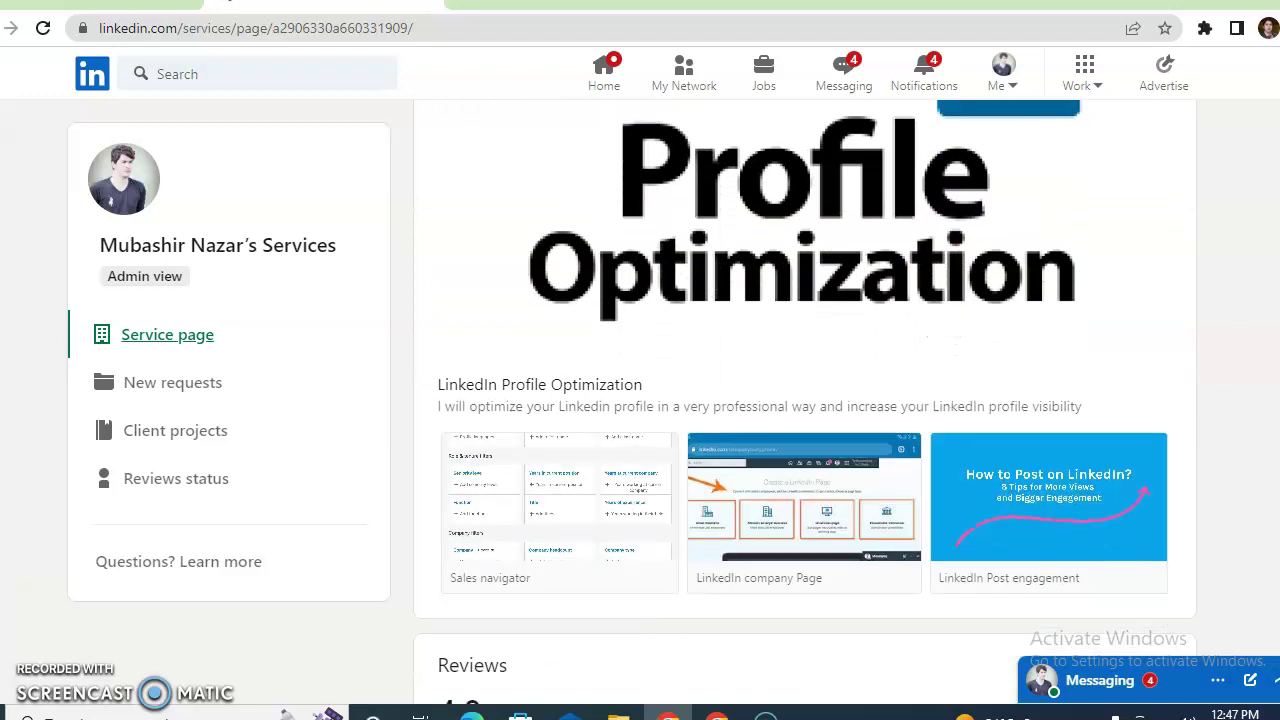
# Step: Examine the services page's overall rating, rating breakdown and individual client reviews
pyautogui.scroll(-4, 805, 400)
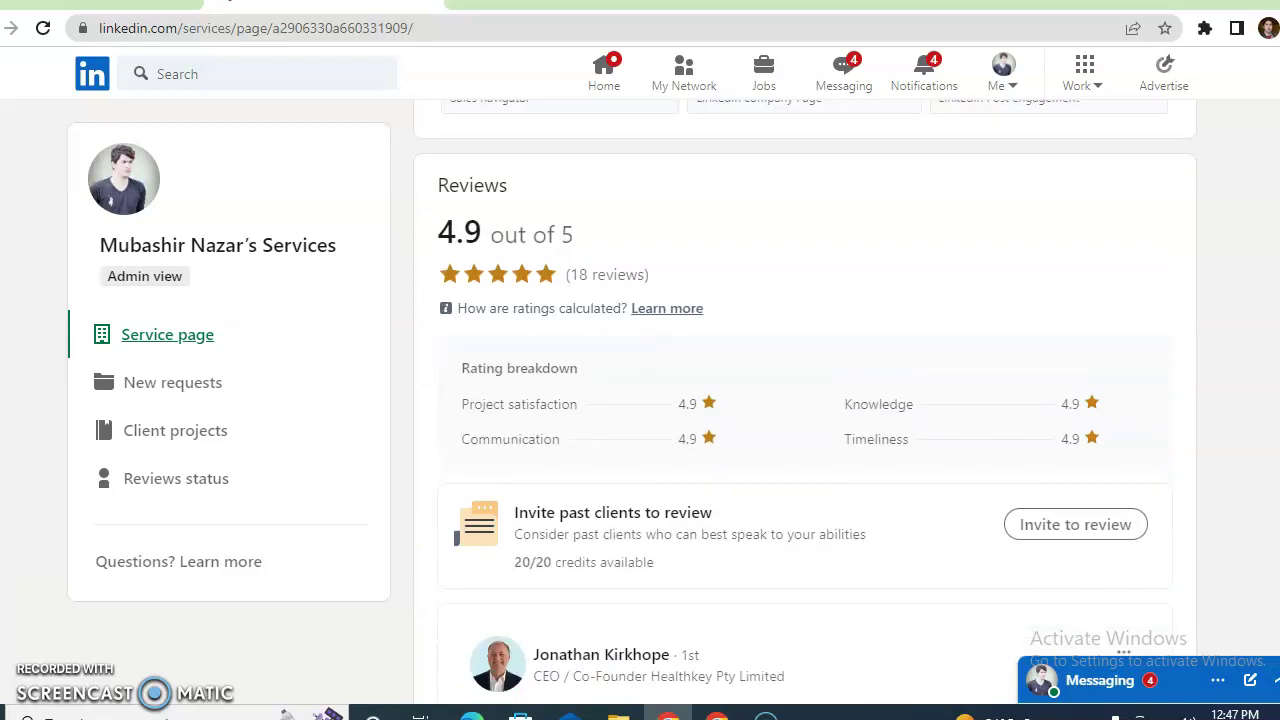
pyautogui.scroll(-4, 805, 400)
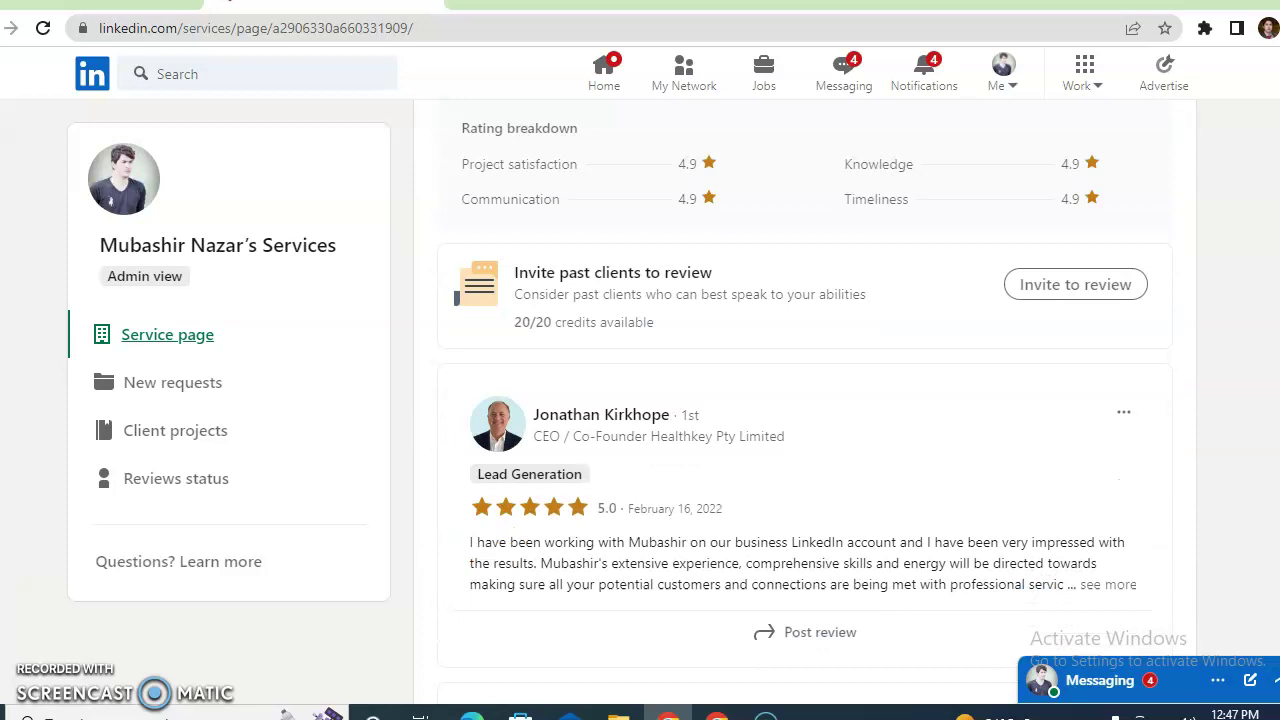
pyautogui.scroll(-3, 805, 400)
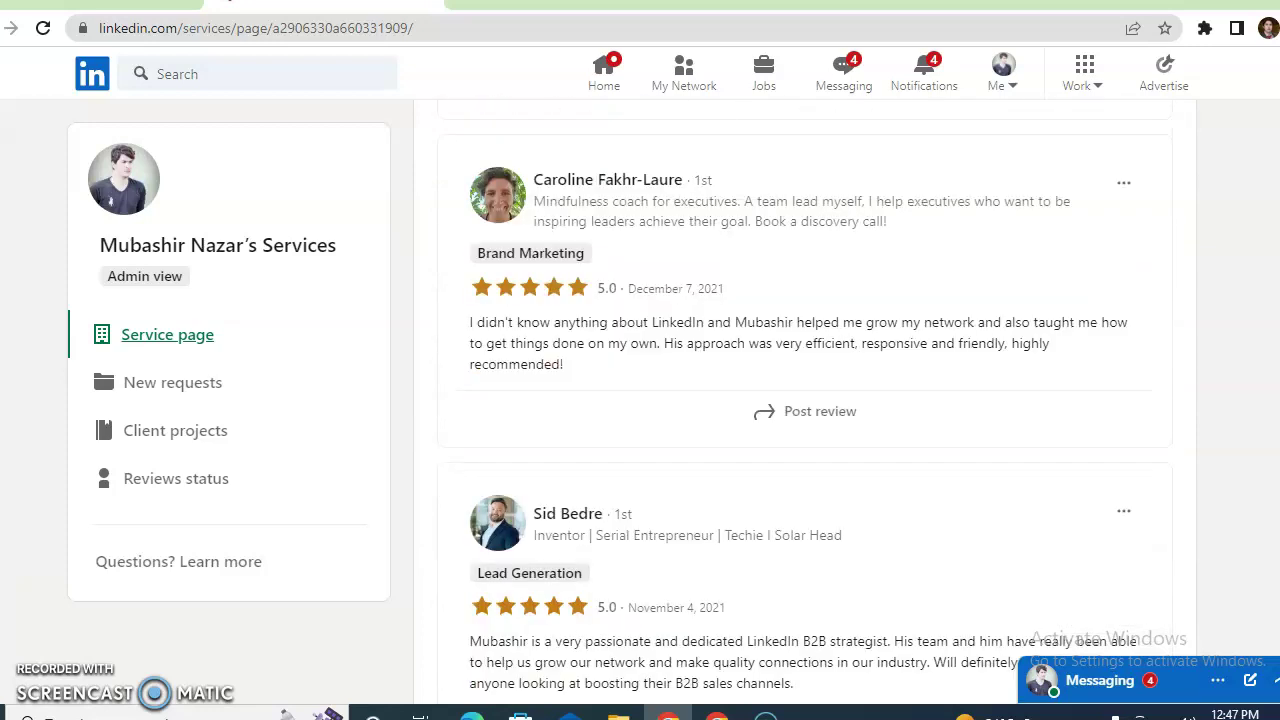
pyautogui.scroll(-3, 805, 400)
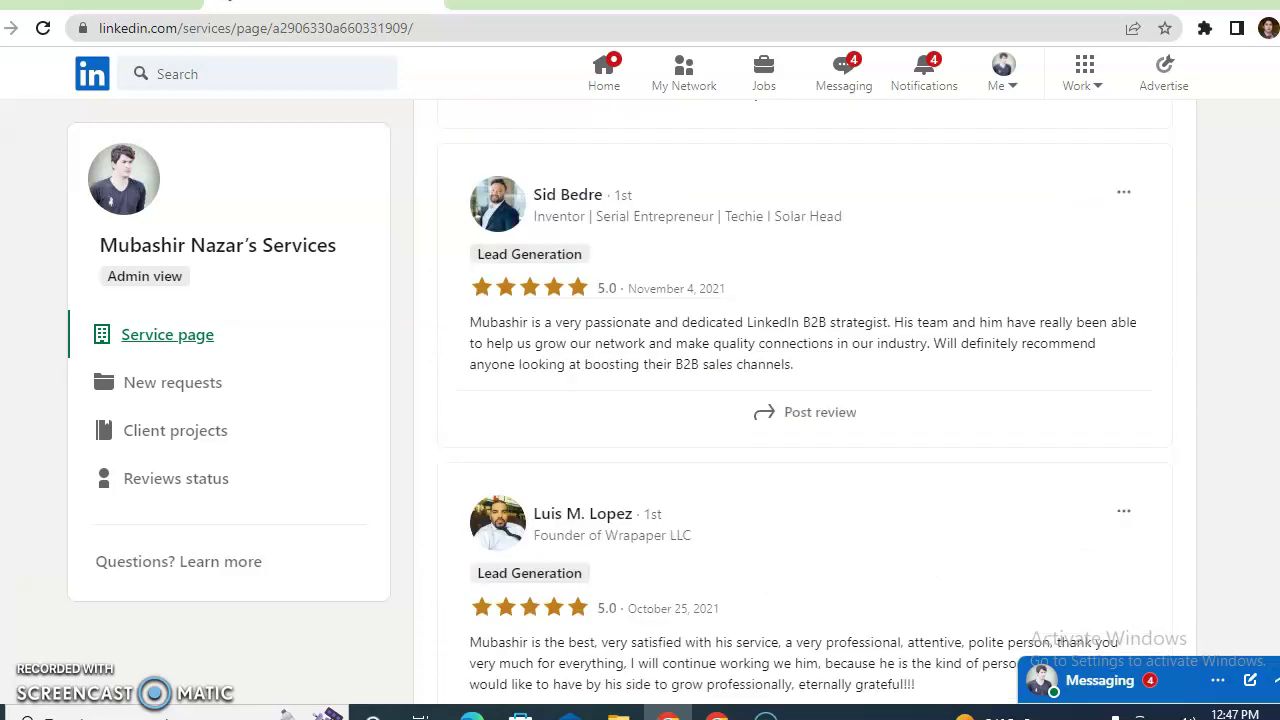
pyautogui.scroll(-1, 805, 400)
pyautogui.scroll(-2, 805, 400)
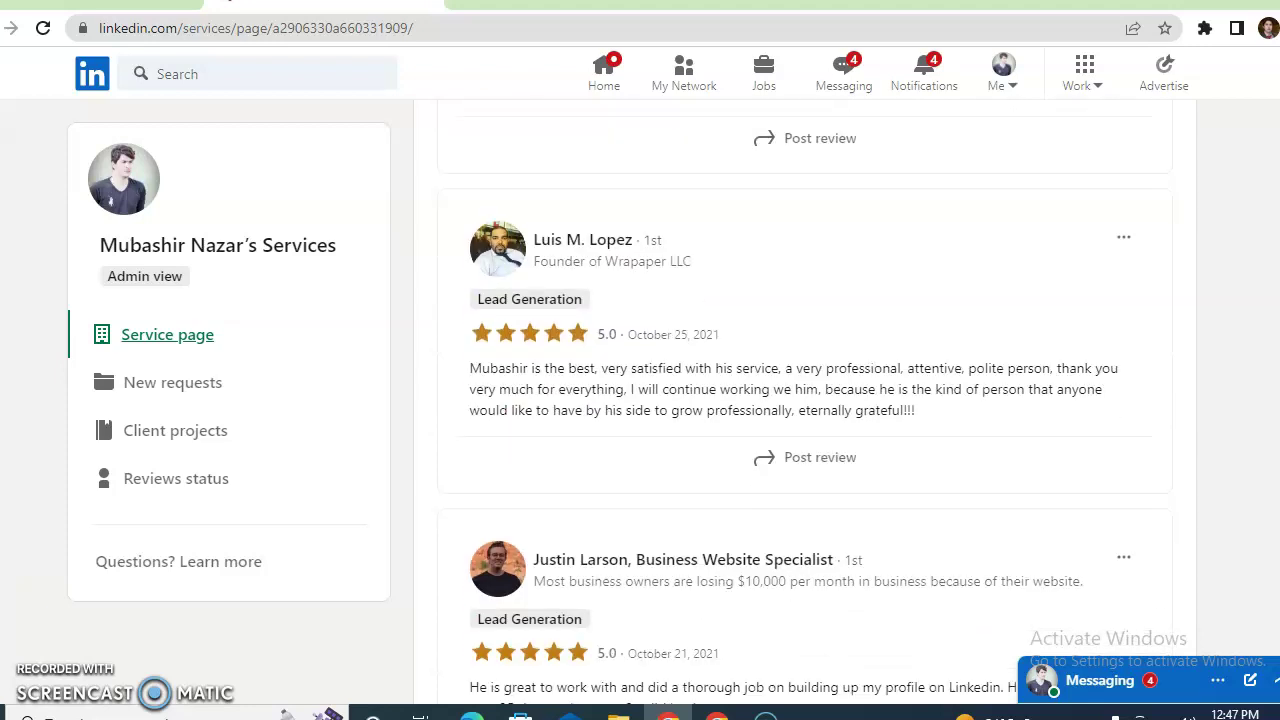
pyautogui.scroll(-7, 805, 400)
pyautogui.scroll(-10, 805, 400)
pyautogui.scroll(-5, 805, 400)
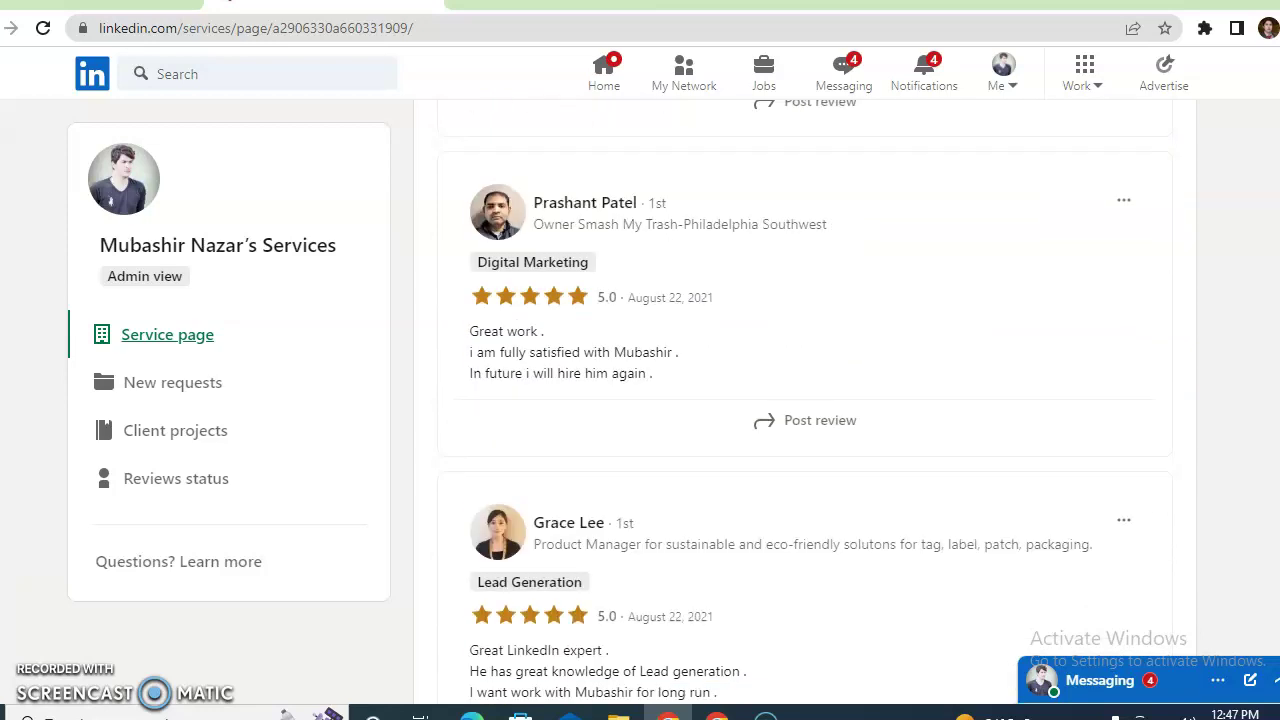
pyautogui.scroll(-9, 805, 400)
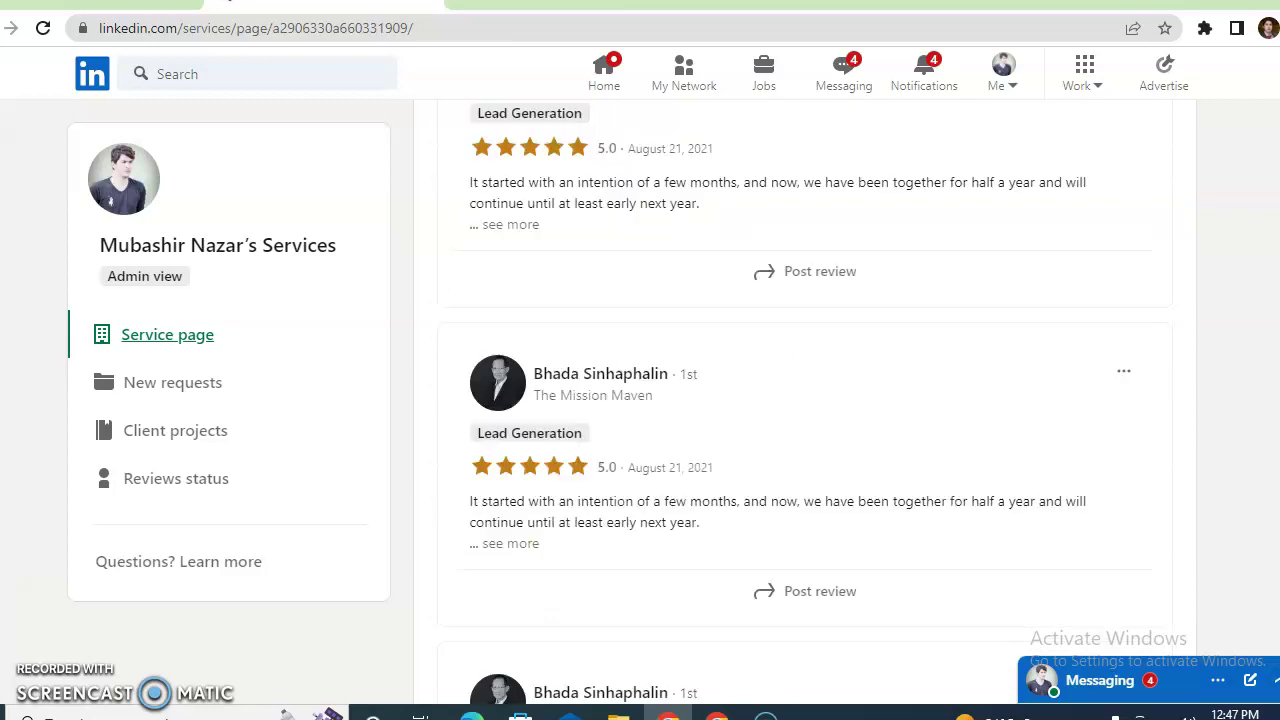
# Step: Preview the past-client review invitation for the Lead Generation service, browse the connections offered, and close it without inviting anyone
pyautogui.scroll(20, 805, 400)
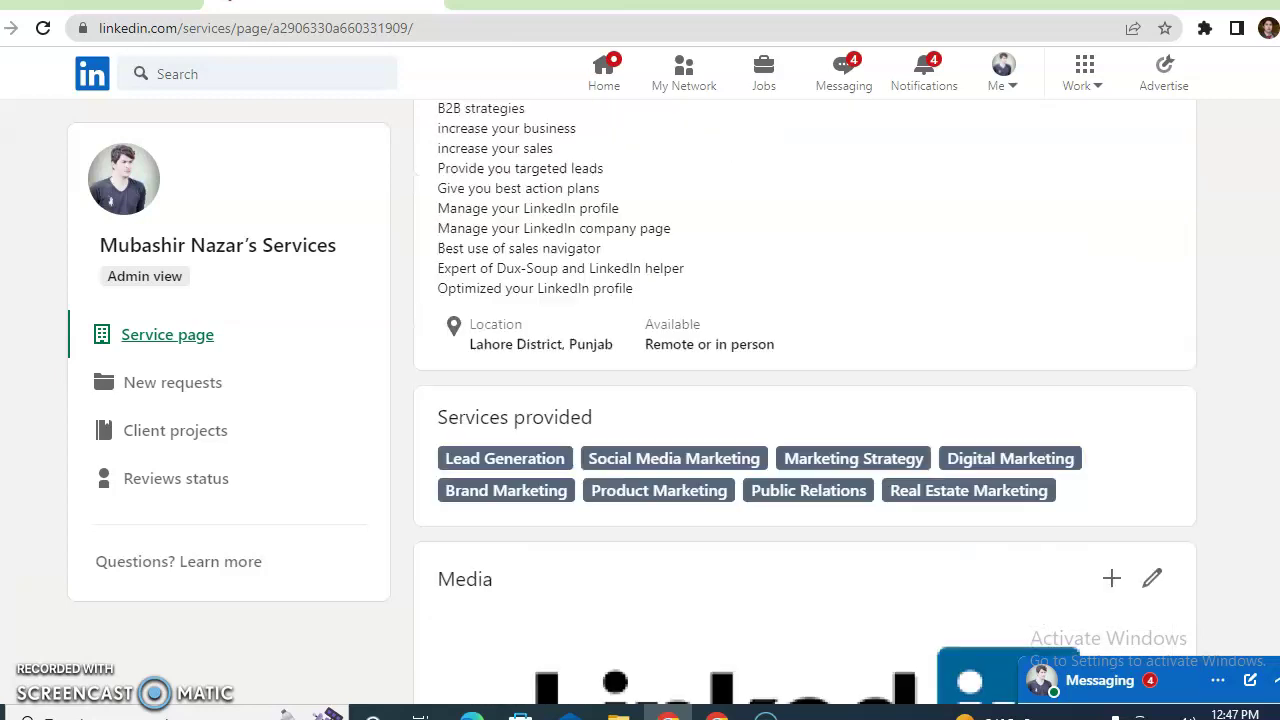
pyautogui.scroll(-3, 805, 400)
pyautogui.scroll(6, 805, 400)
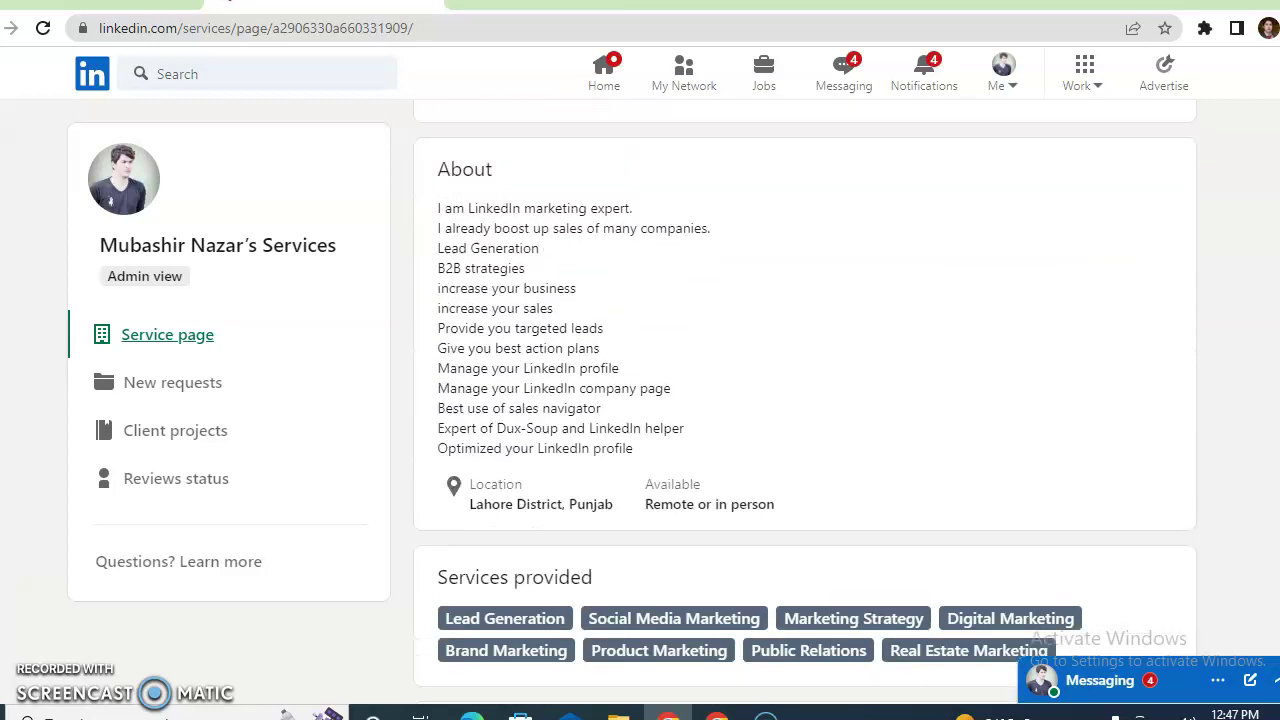
pyautogui.scroll(-8, 805, 400)
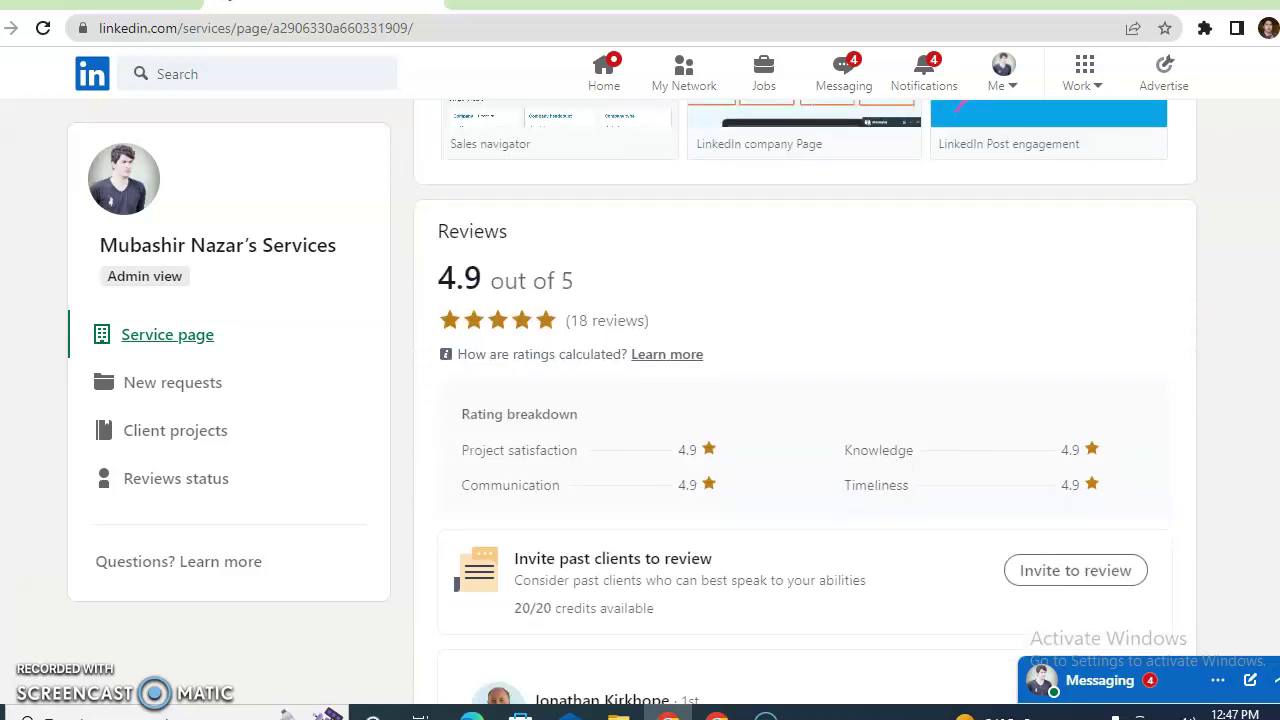
pyautogui.click(1114, 514)
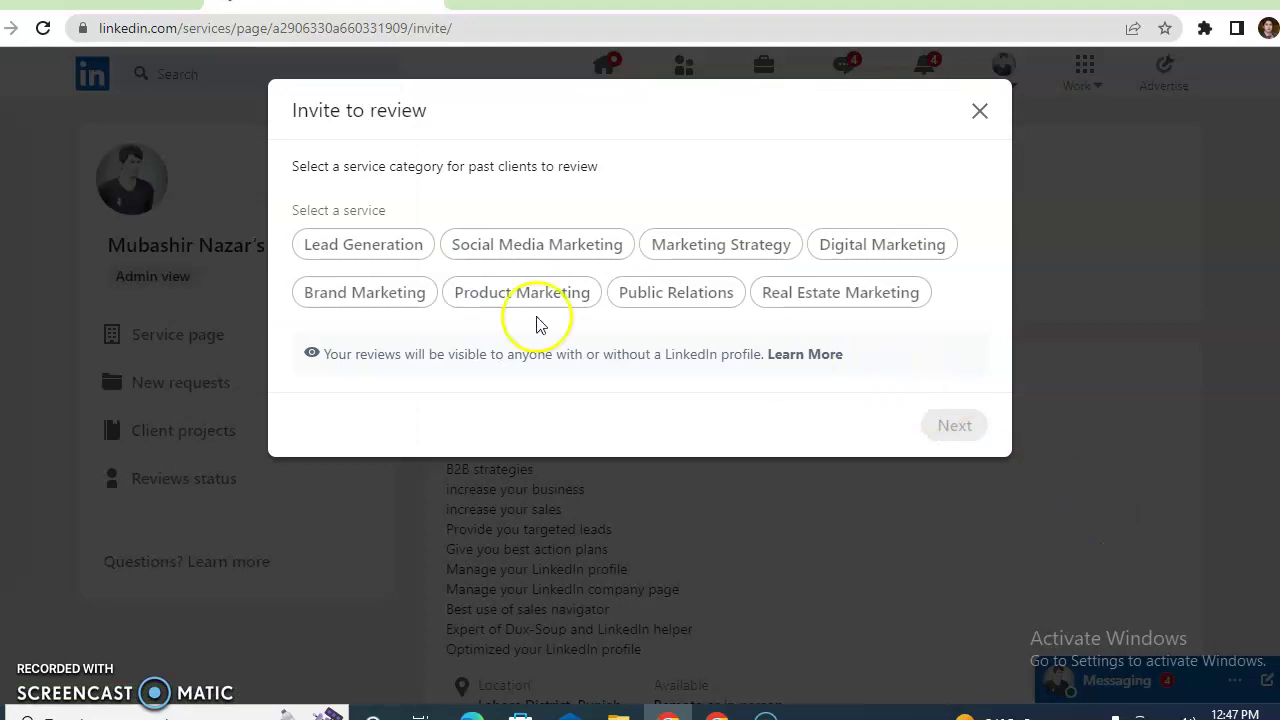
pyautogui.click(368, 265)
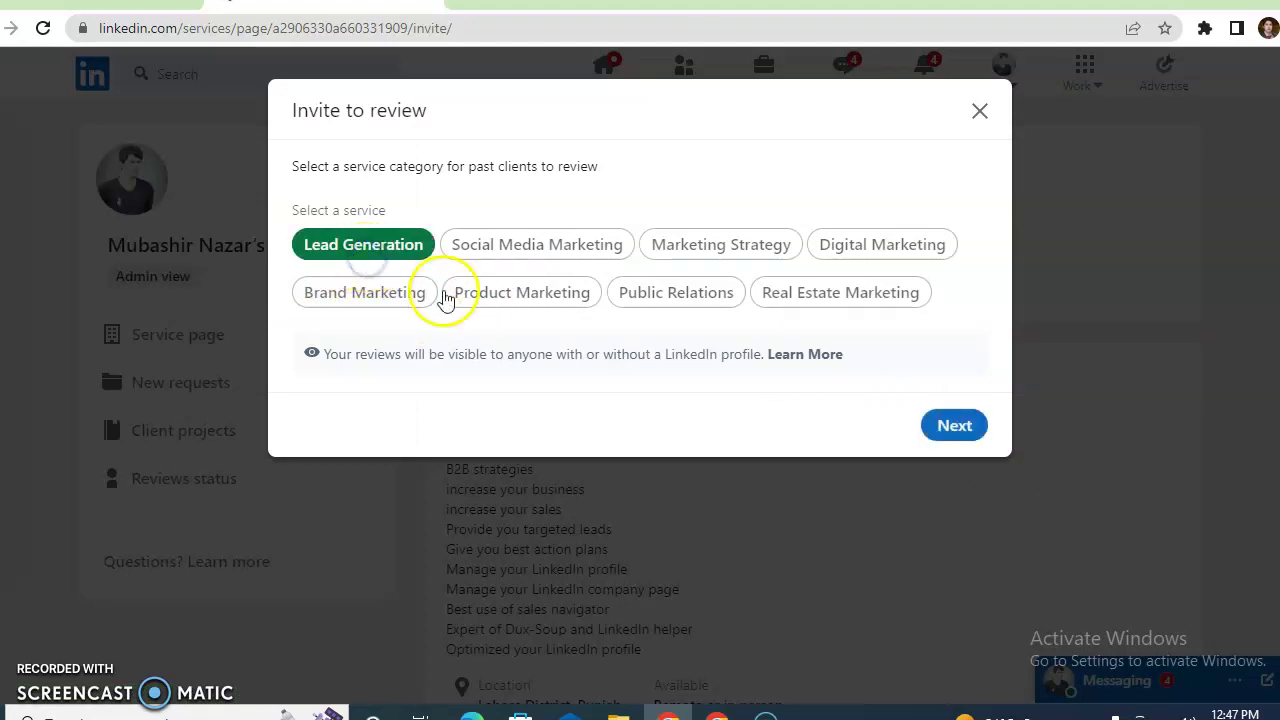
pyautogui.click(950, 432)
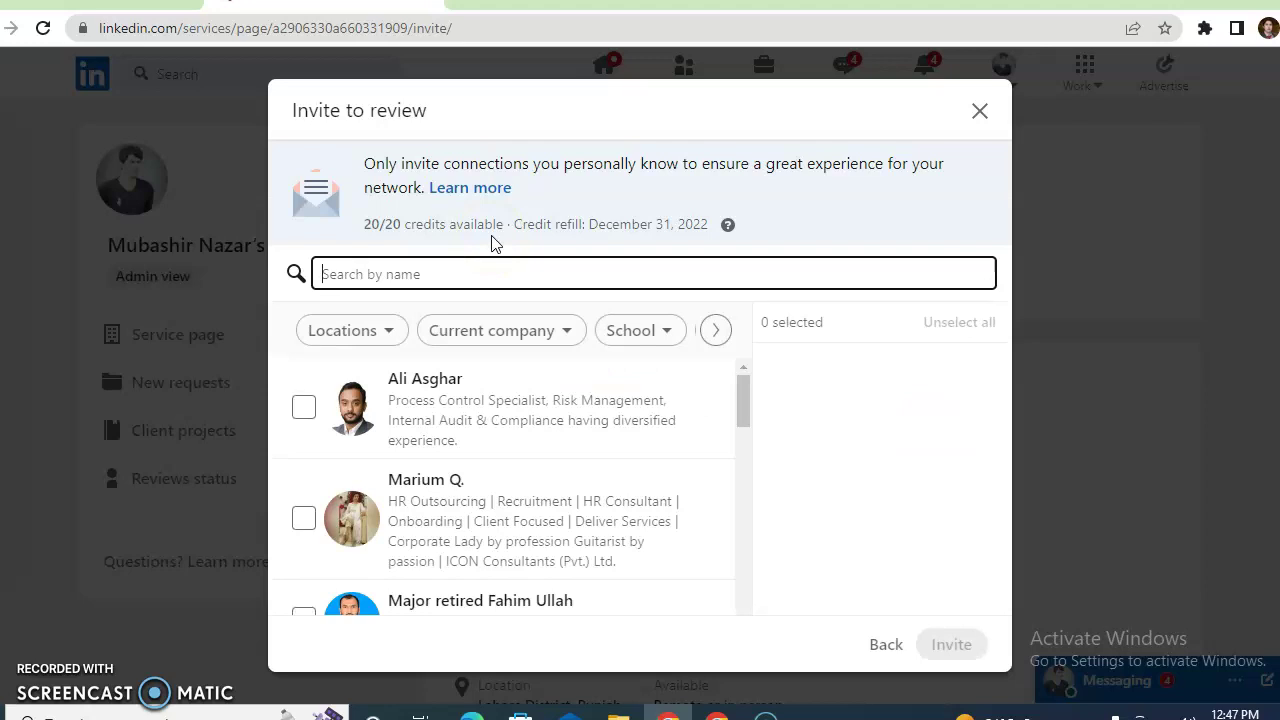
pyautogui.moveTo(740, 420); pyautogui.dragTo(720, 598)
pyautogui.click(875, 646)
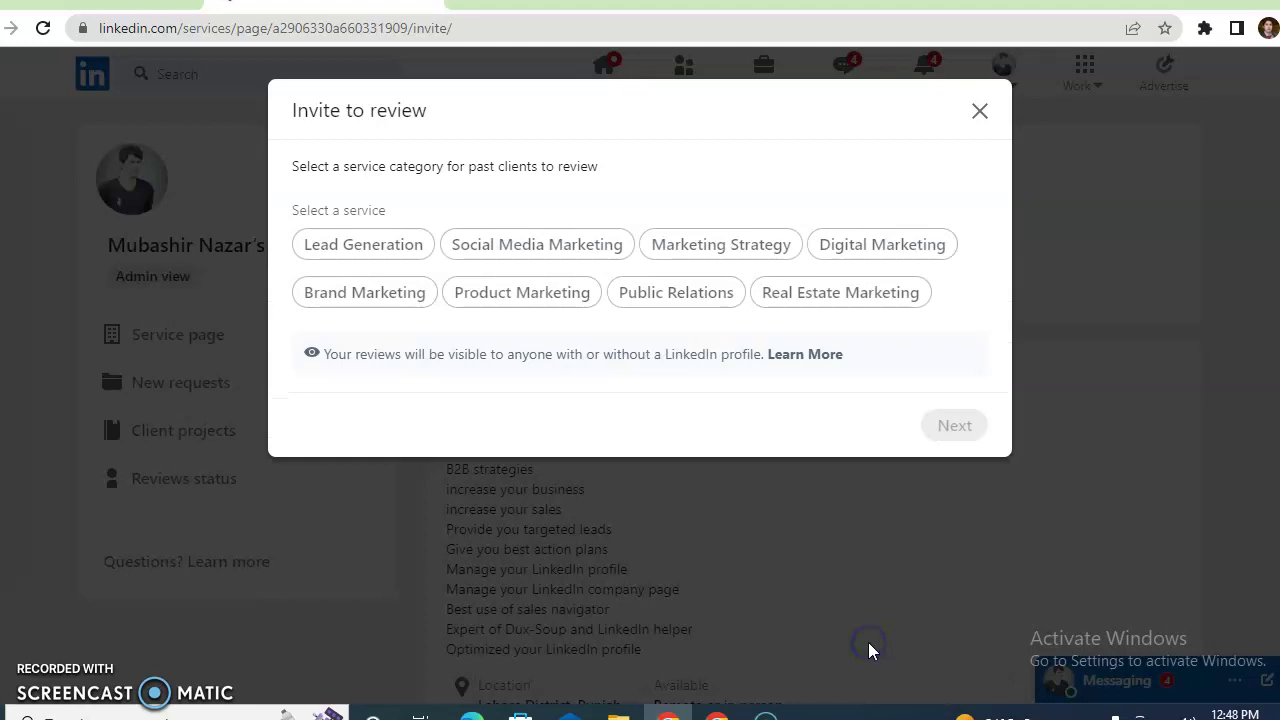
pyautogui.click(979, 110)
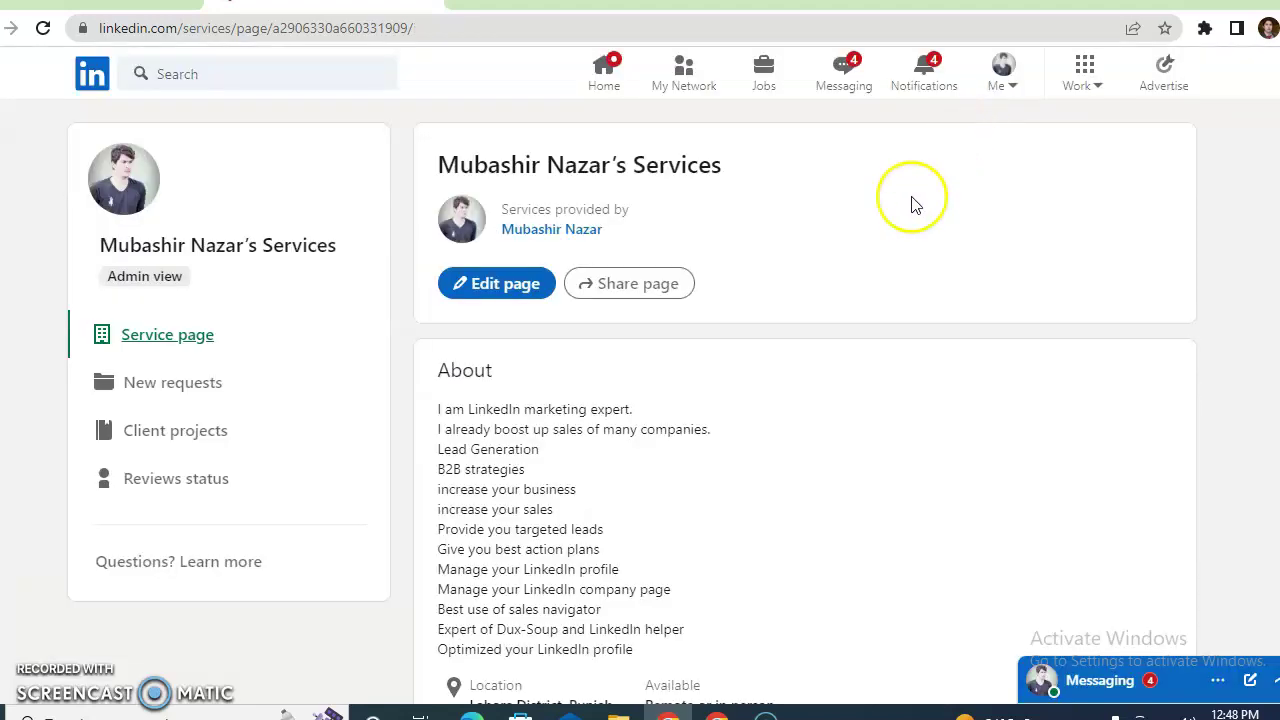
# Step: Edit the services page by searching the services to add for "mark", choosing Social Media Marketing and confirming the service list
pyautogui.click(508, 286)
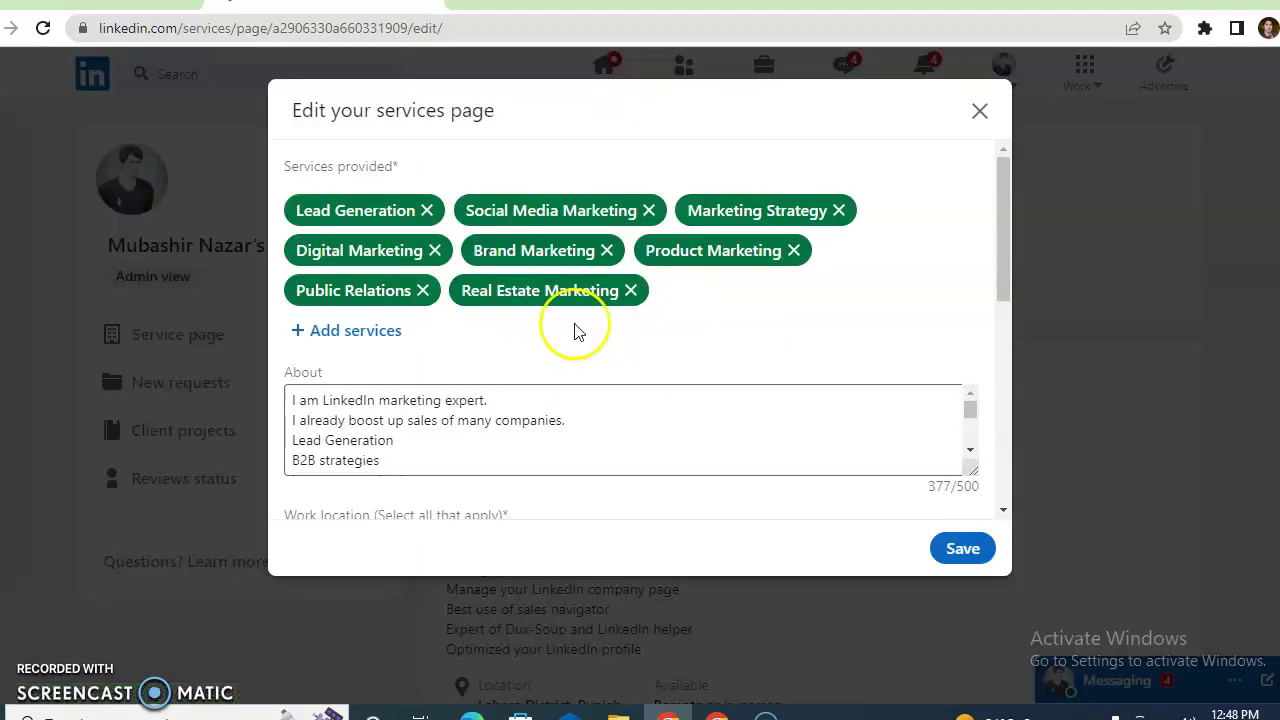
pyautogui.click(370, 332)
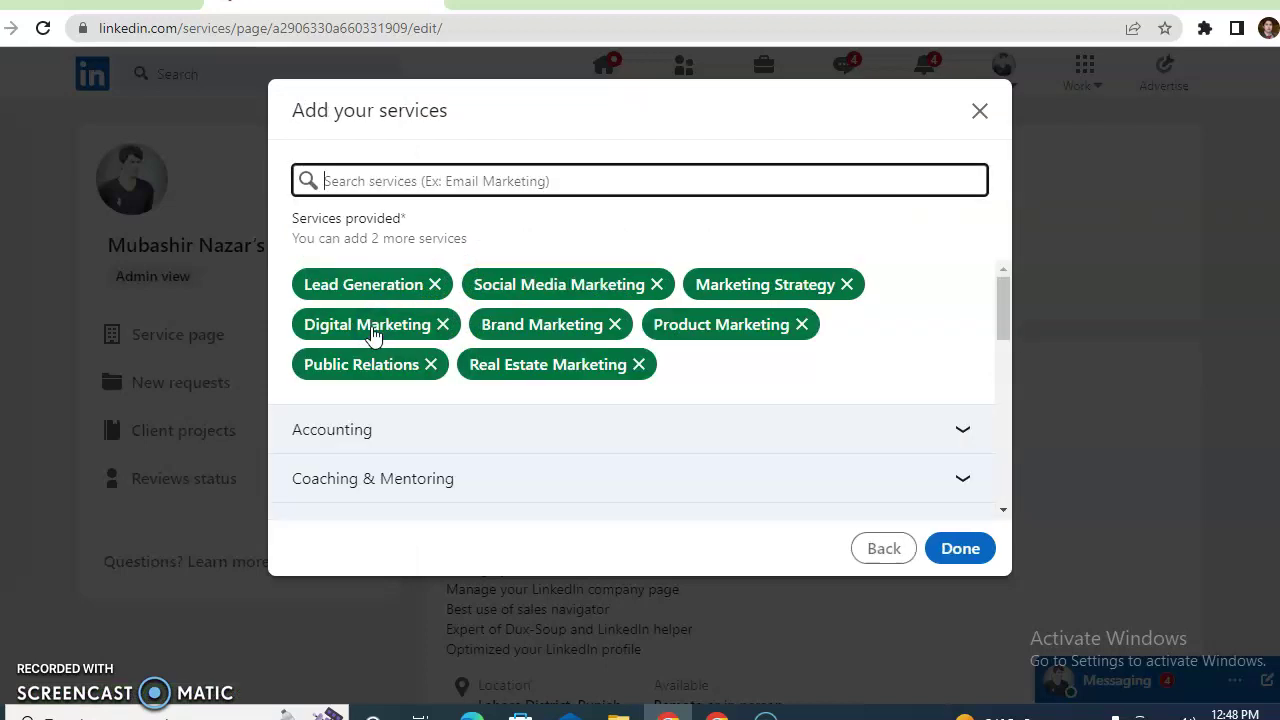
pyautogui.write('mark')
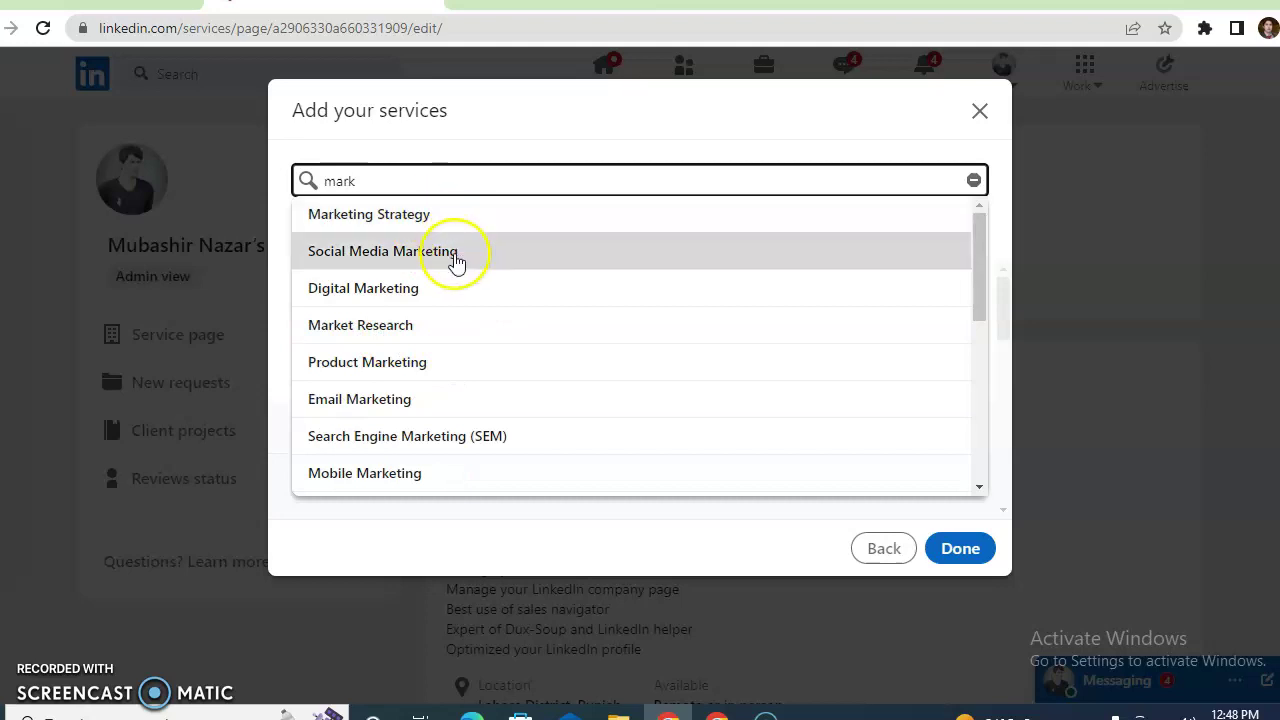
pyautogui.click(452, 264)
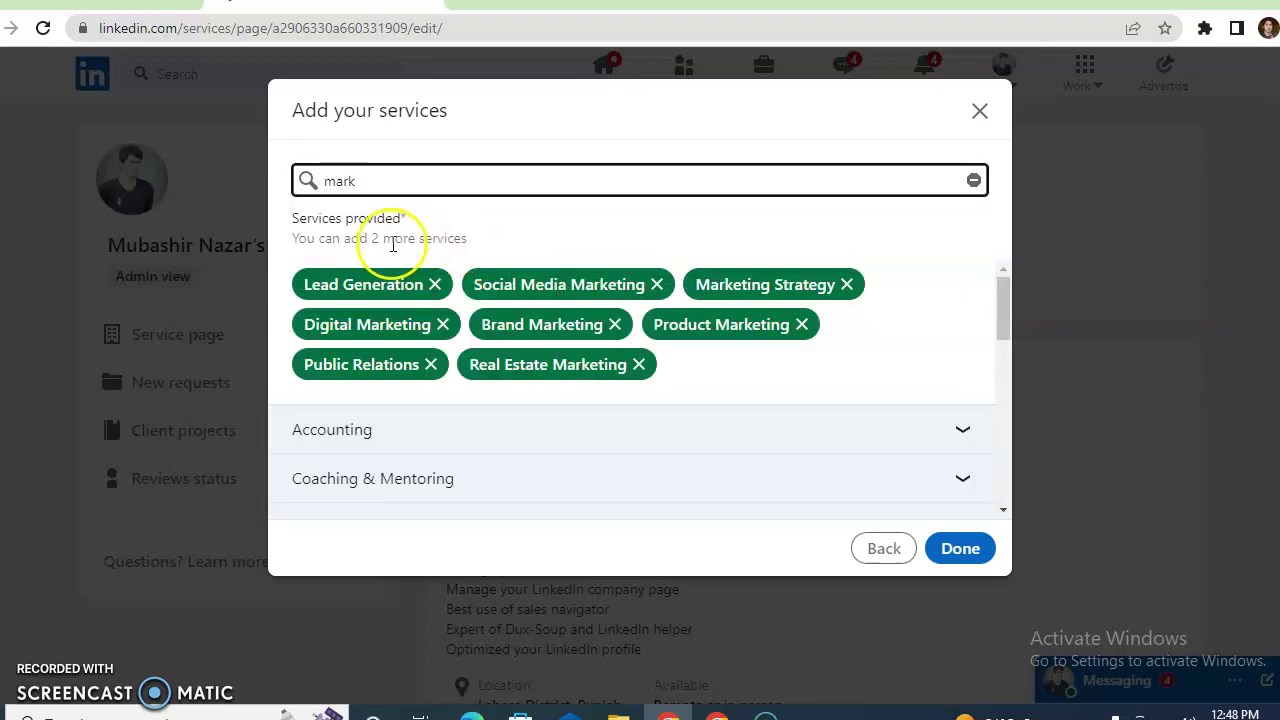
pyautogui.click(1002, 333)
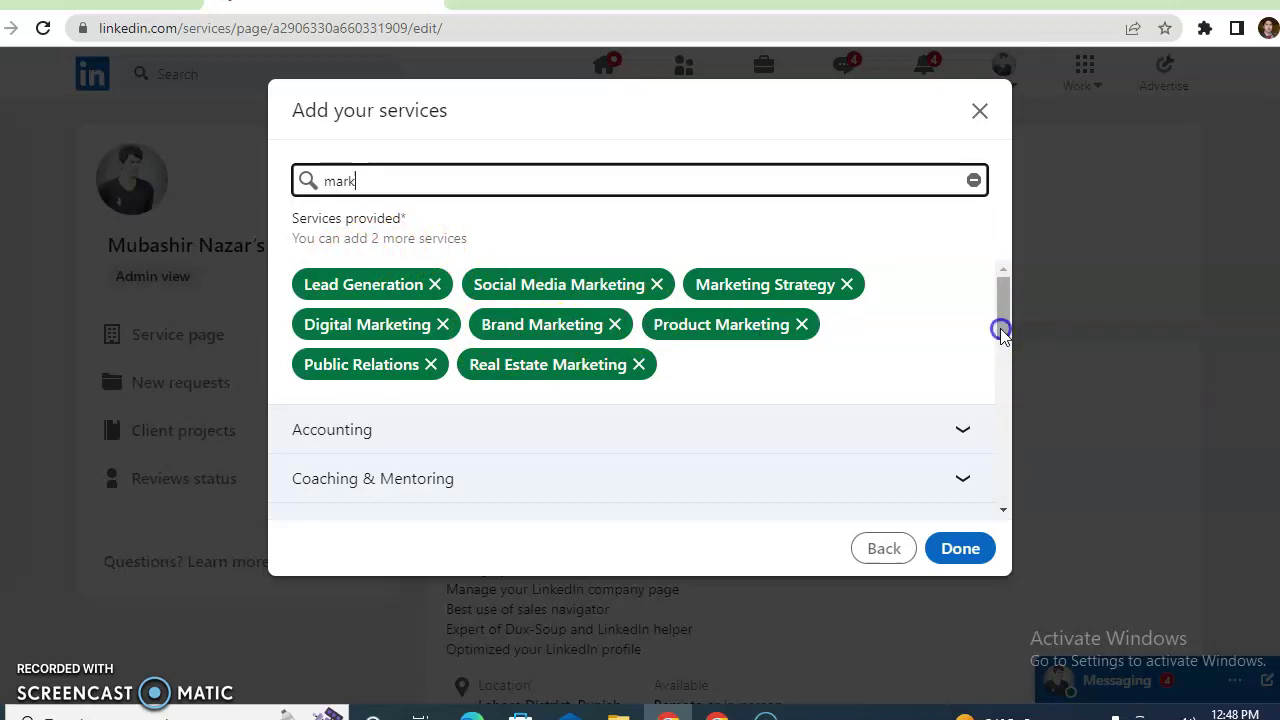
pyautogui.moveTo(1002, 333); pyautogui.dragTo(1003, 262)
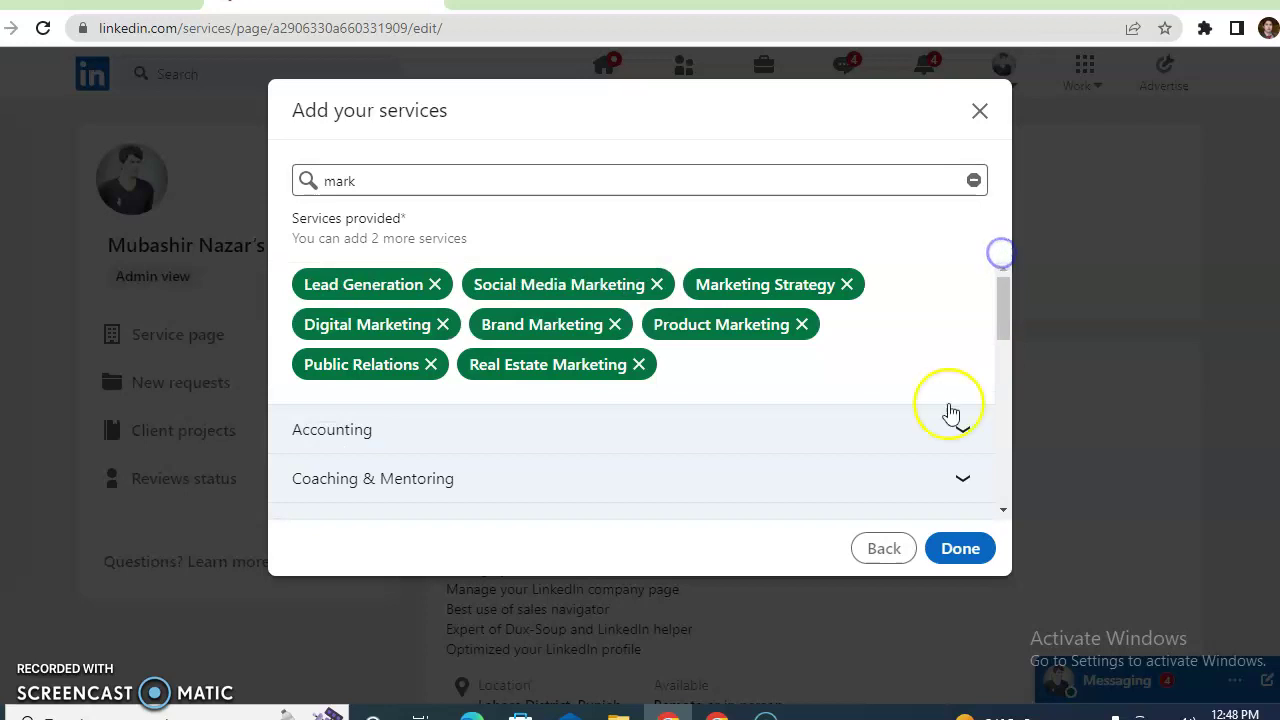
pyautogui.click(960, 560)
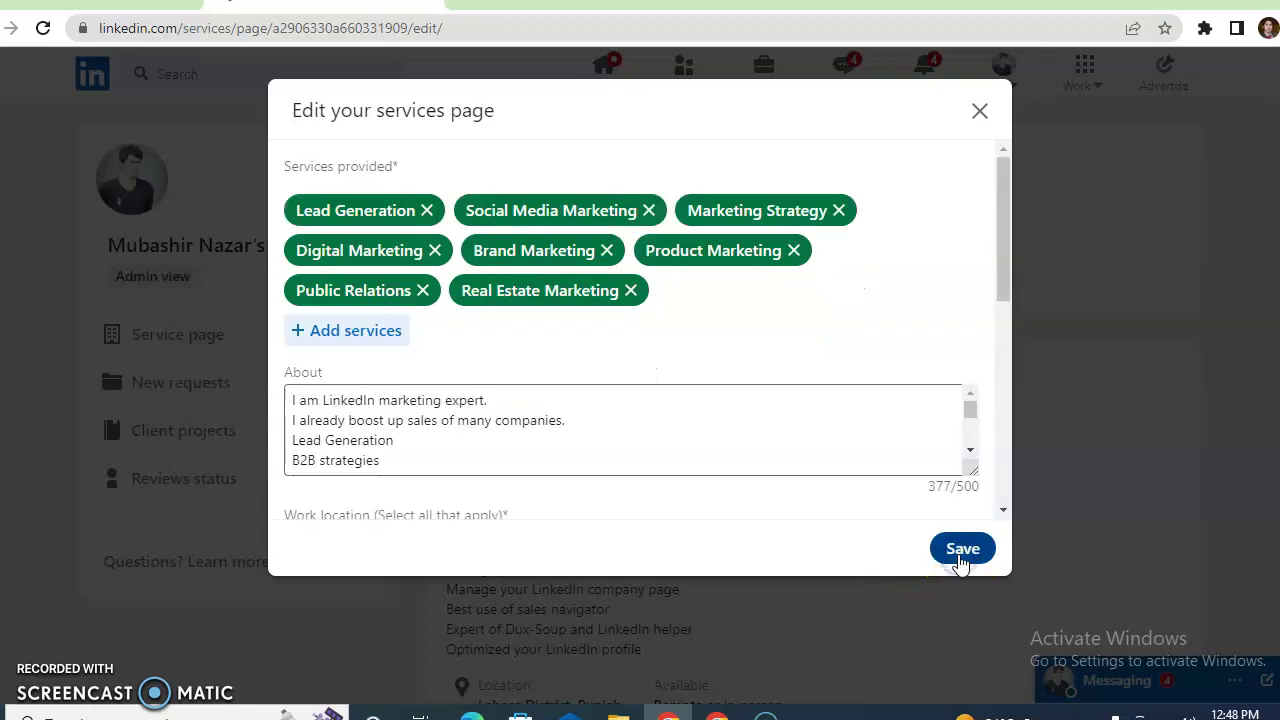
# Step: Review the About text and work locations in the edit form, switching reviews visibility to private and back to all LinkedIn members
pyautogui.click(678, 441)
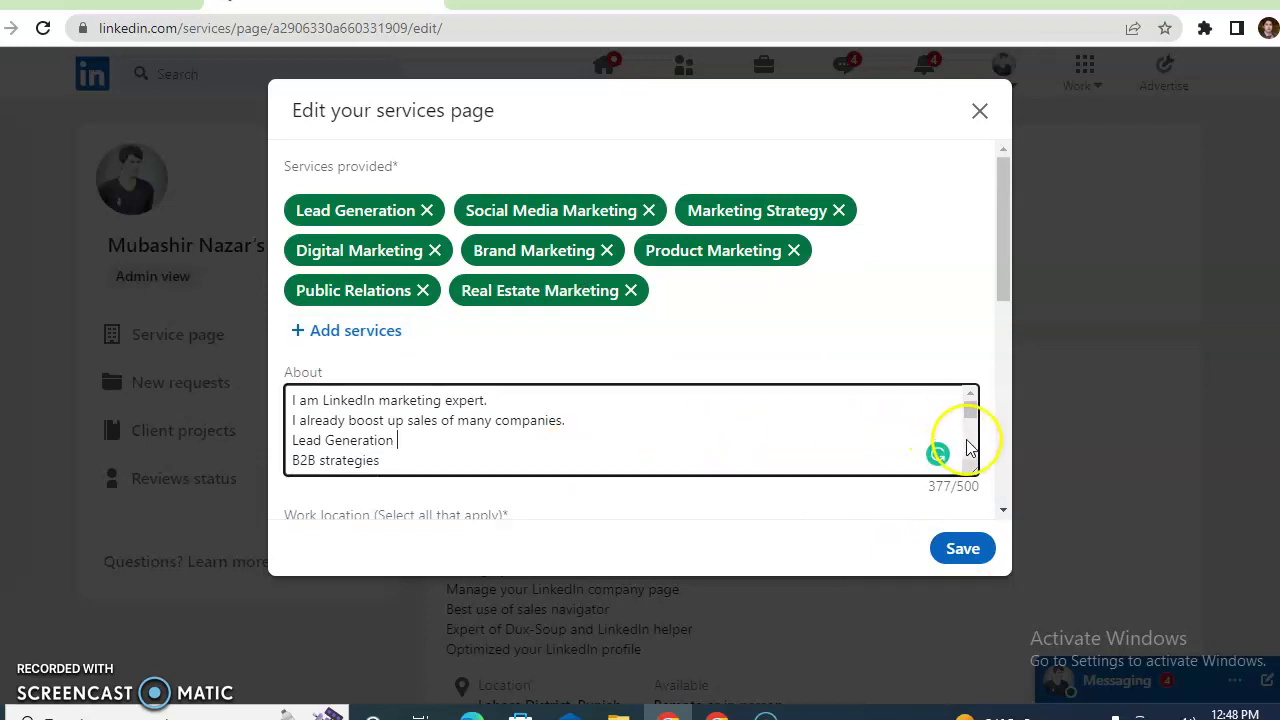
pyautogui.moveTo(966, 430); pyautogui.dragTo(966, 447)
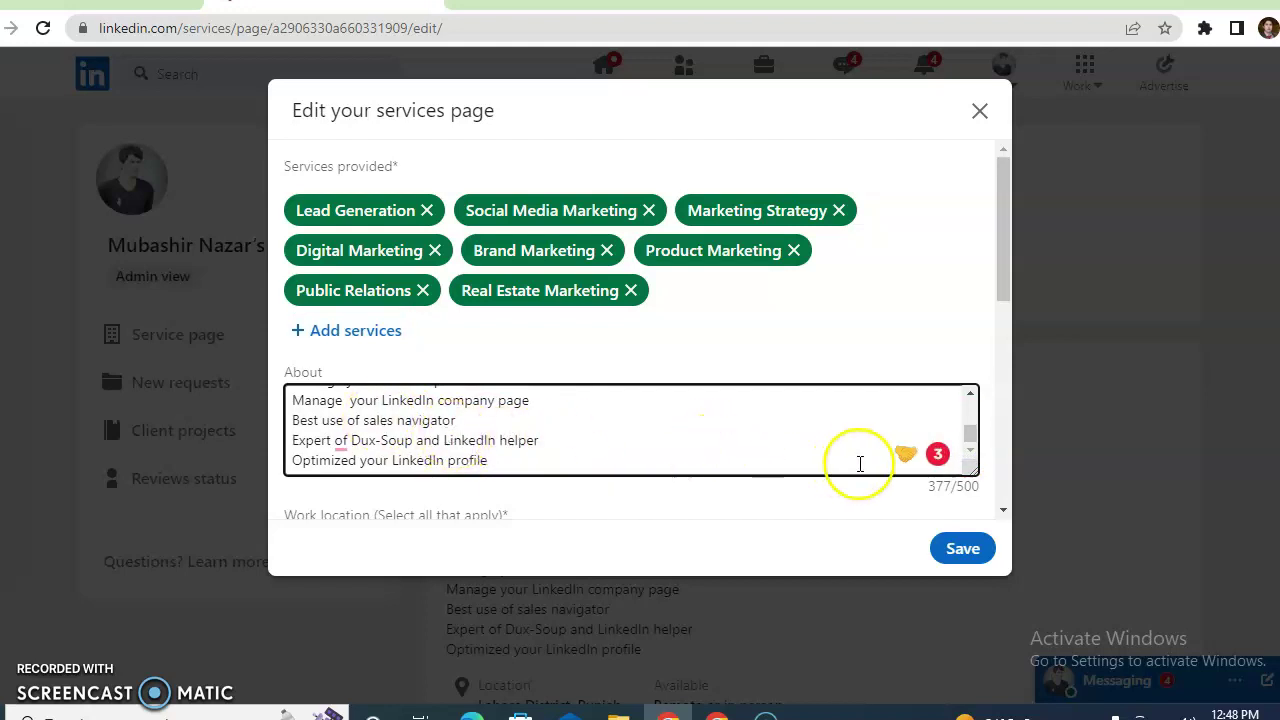
pyautogui.moveTo(1010, 268); pyautogui.dragTo(1008, 367)
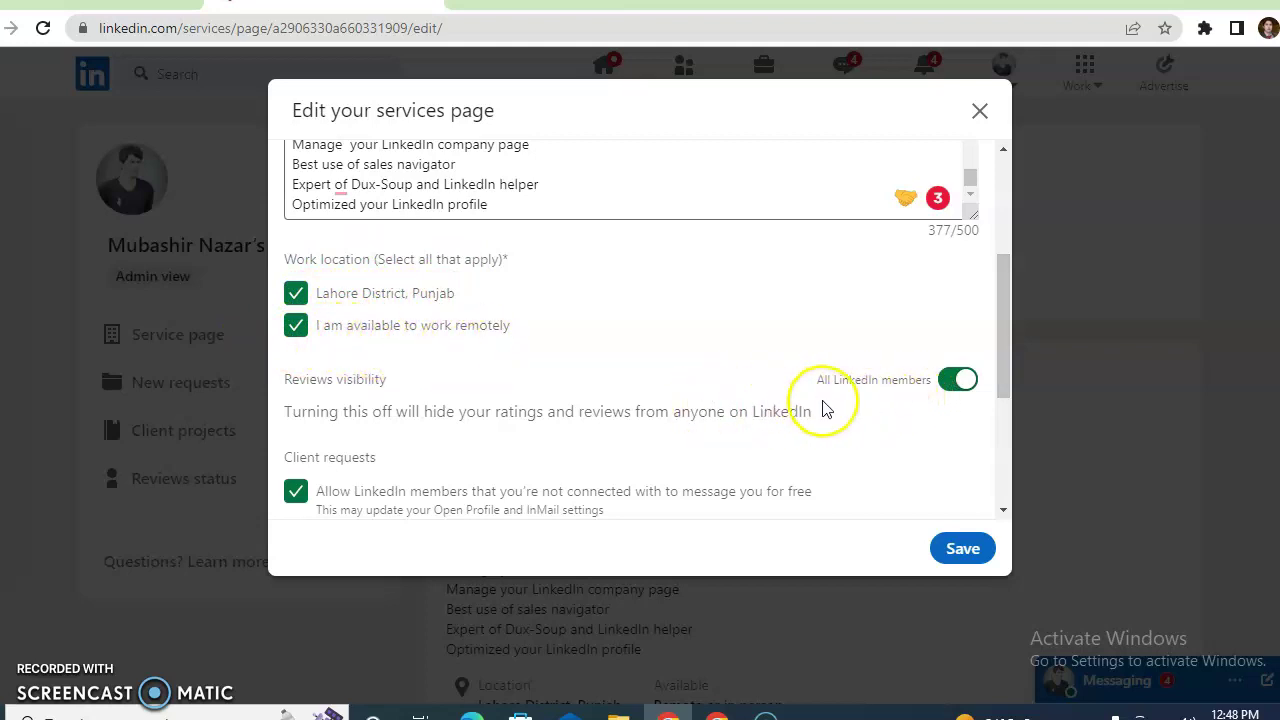
pyautogui.click(950, 396)
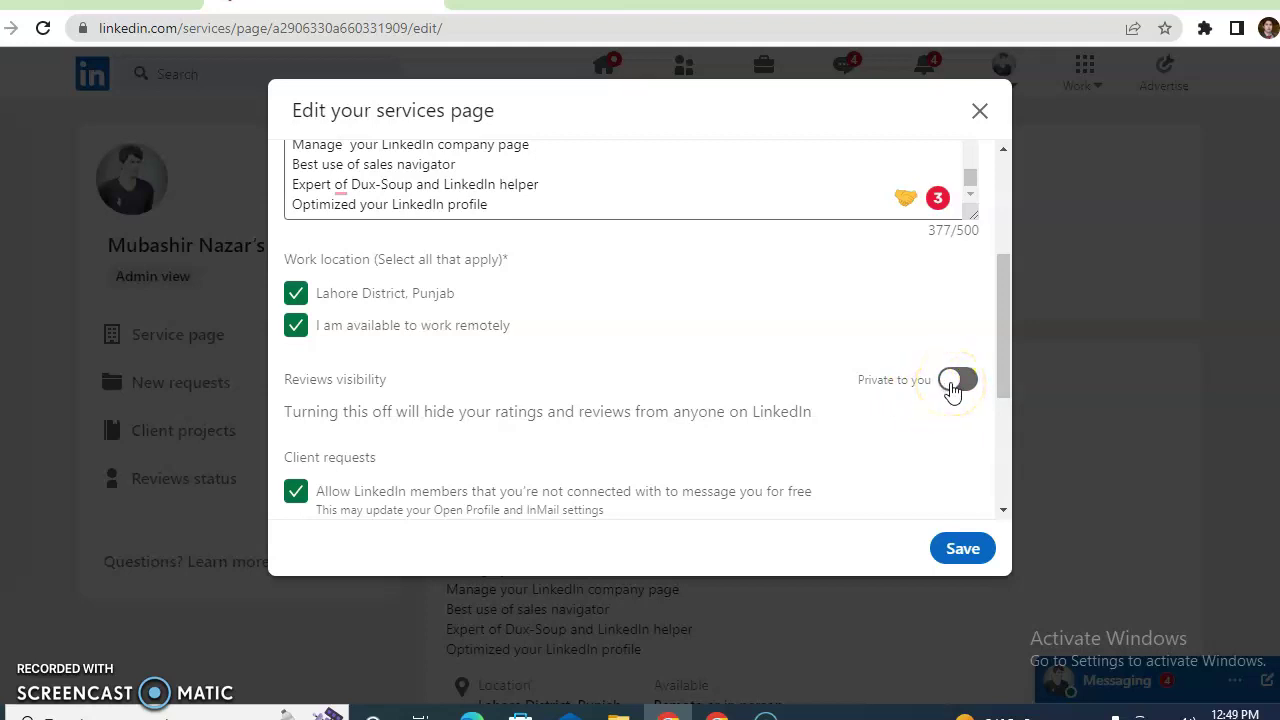
pyautogui.click(952, 387)
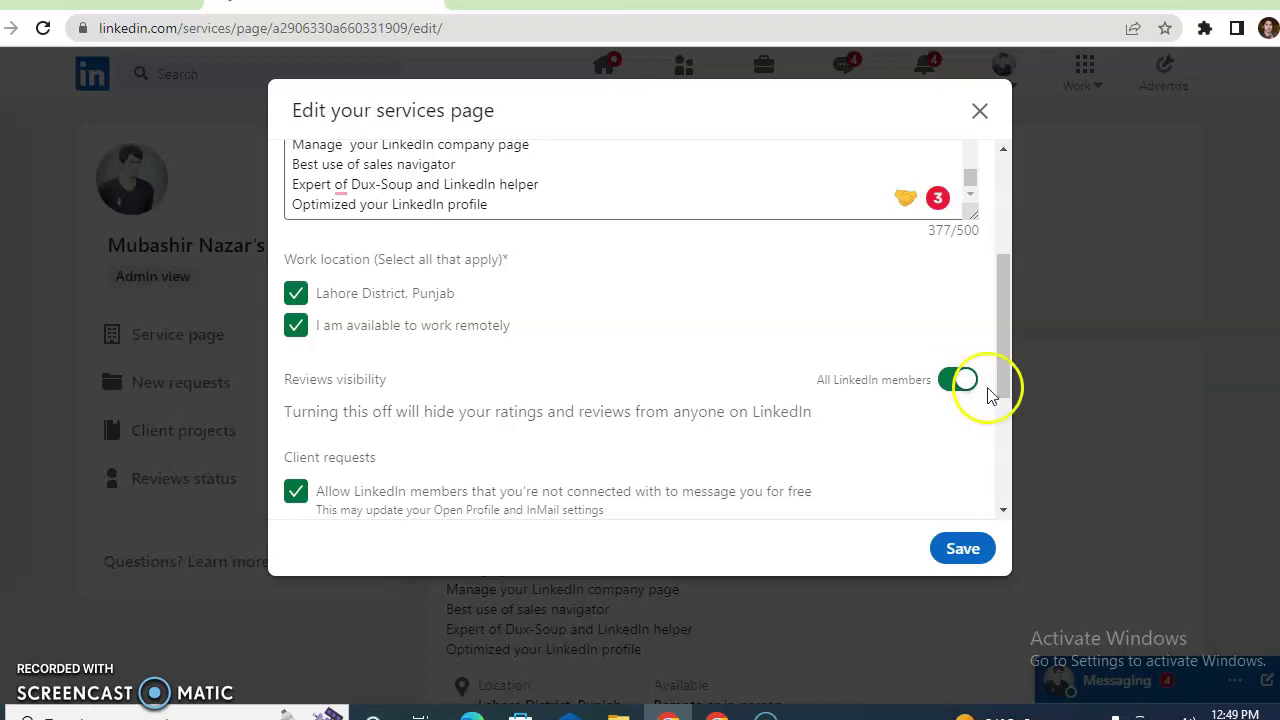
# Step: Check the client request, visibility and unpublish settings and save the services page
pyautogui.moveTo(1008, 374); pyautogui.dragTo(1006, 434)
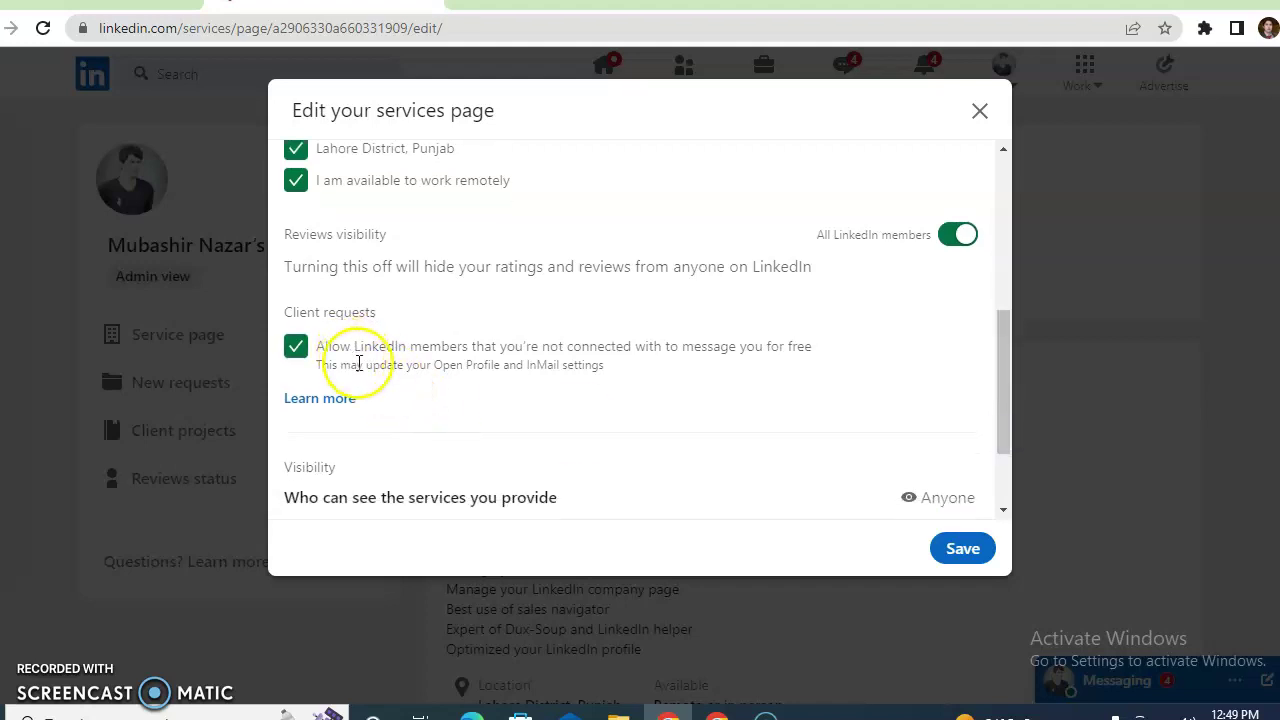
pyautogui.moveTo(1001, 408); pyautogui.dragTo(1000, 451)
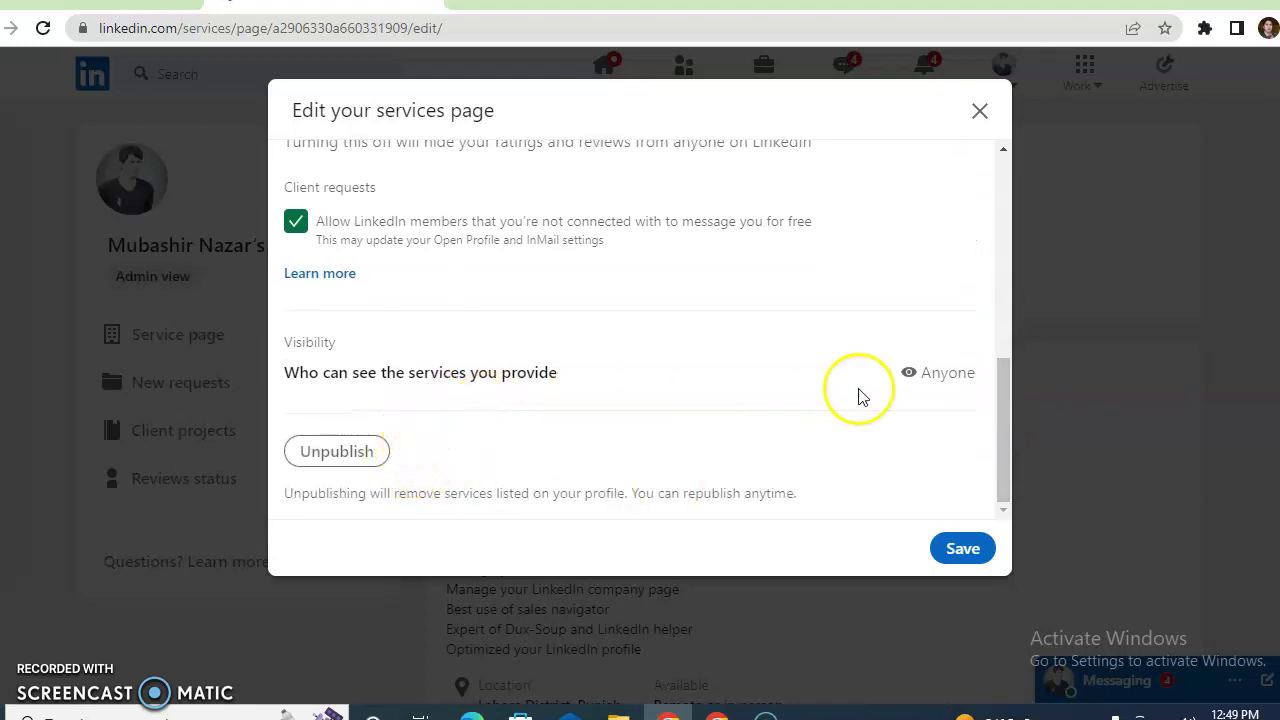
pyautogui.click(913, 376)
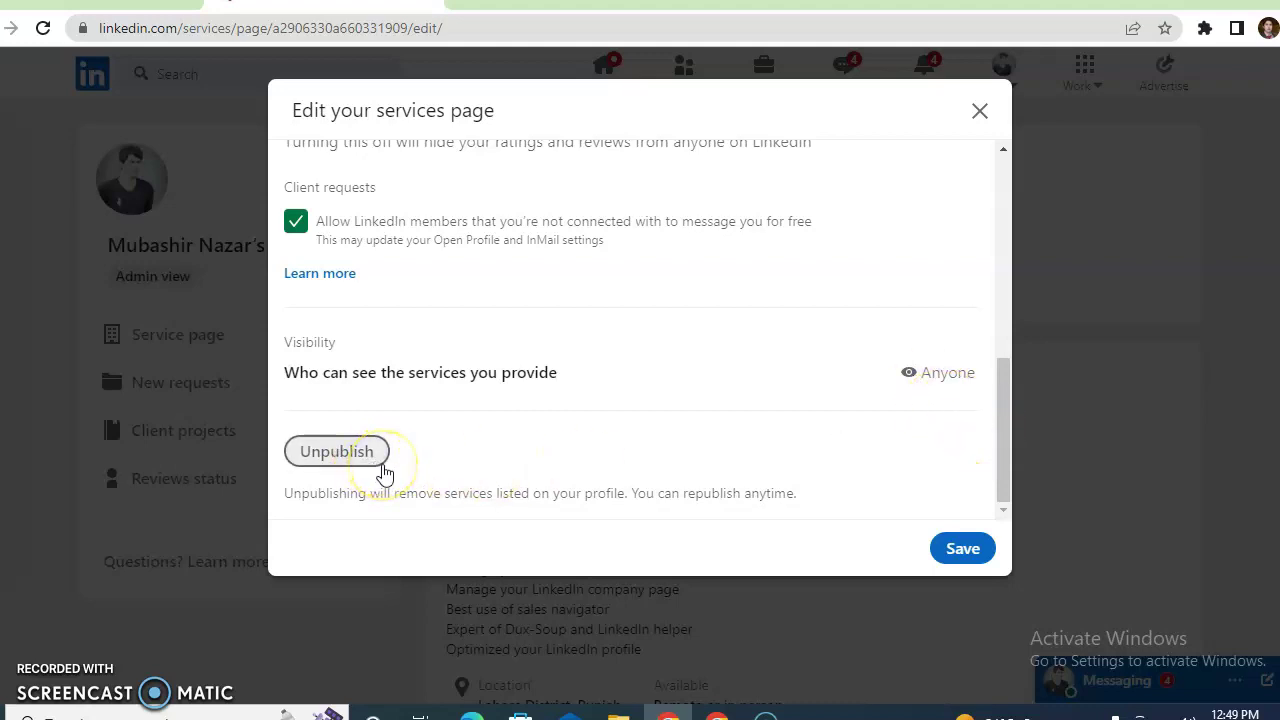
pyautogui.click(957, 556)
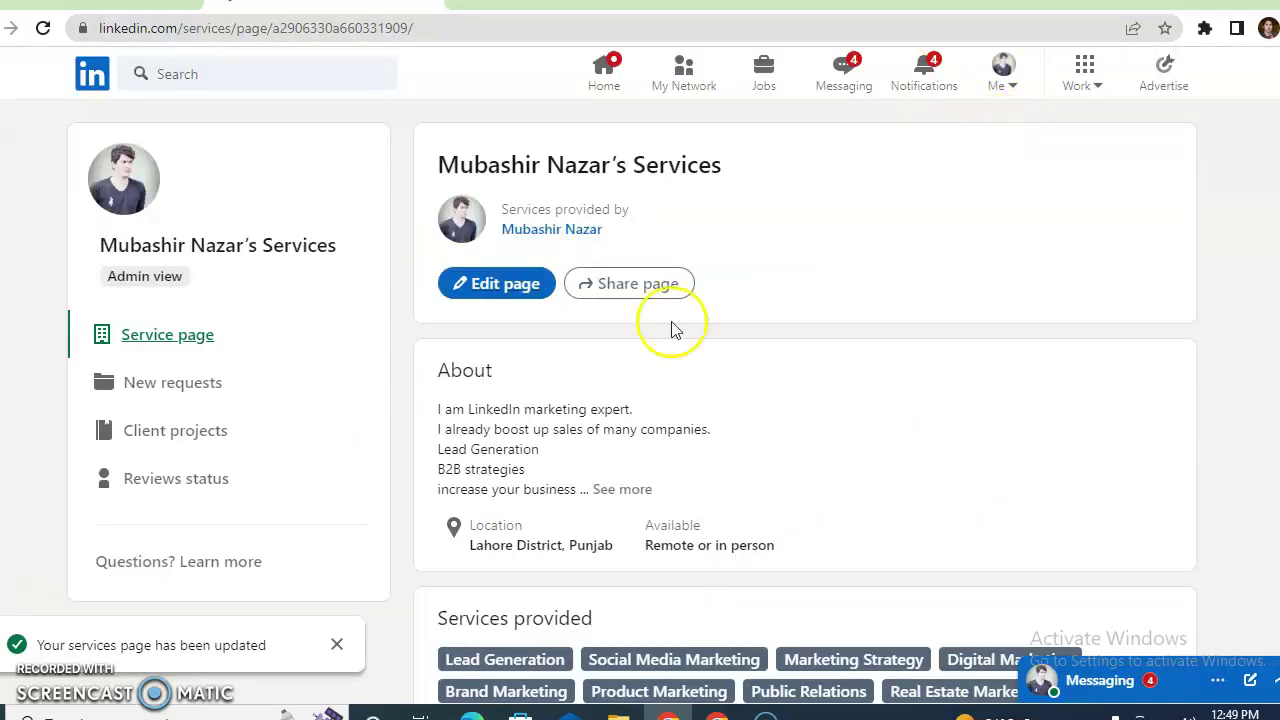
# Step: Try sharing the services page in a message with one connection as recipient, remove the recipient and close the message unsent
pyautogui.click(620, 290)
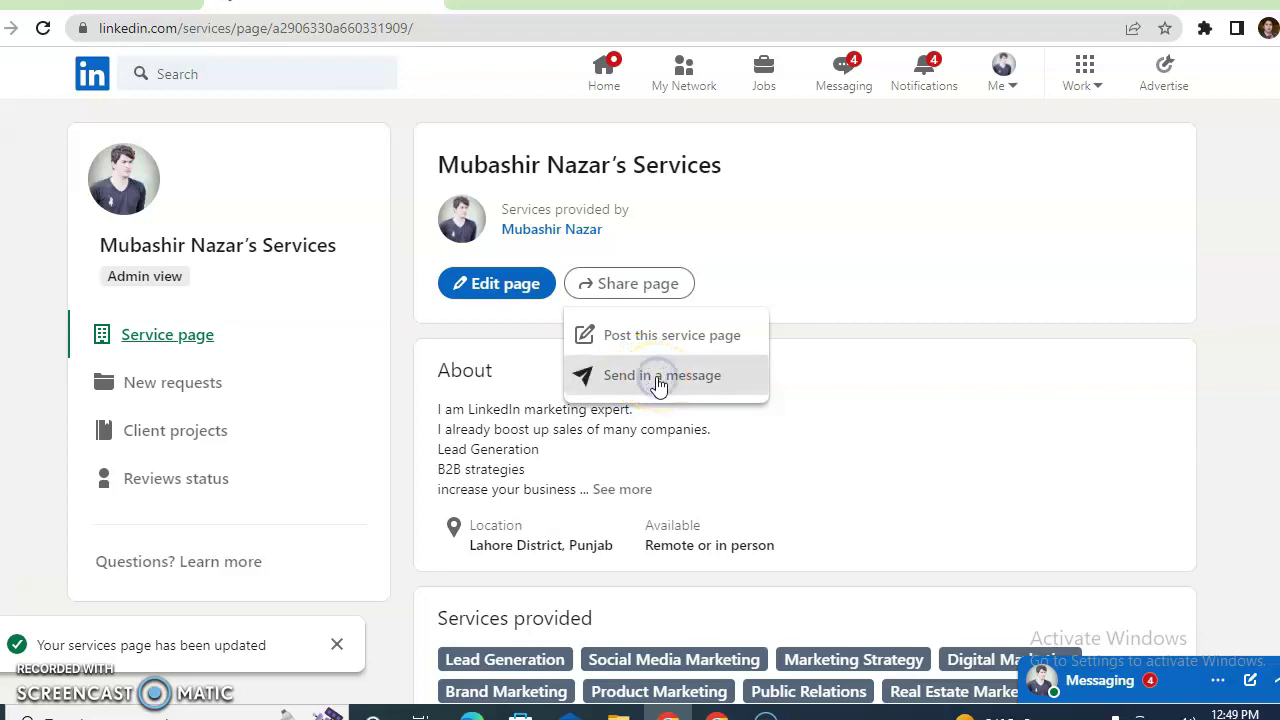
pyautogui.click(709, 389)
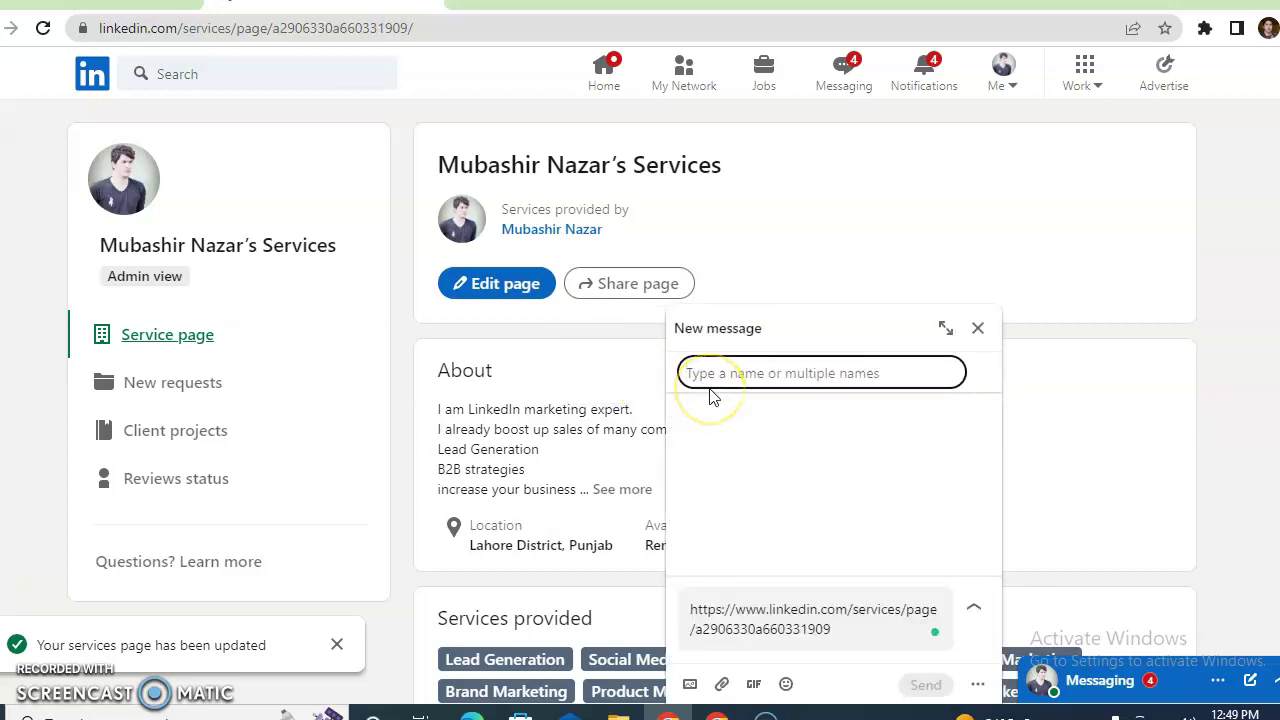
pyautogui.write('maz')
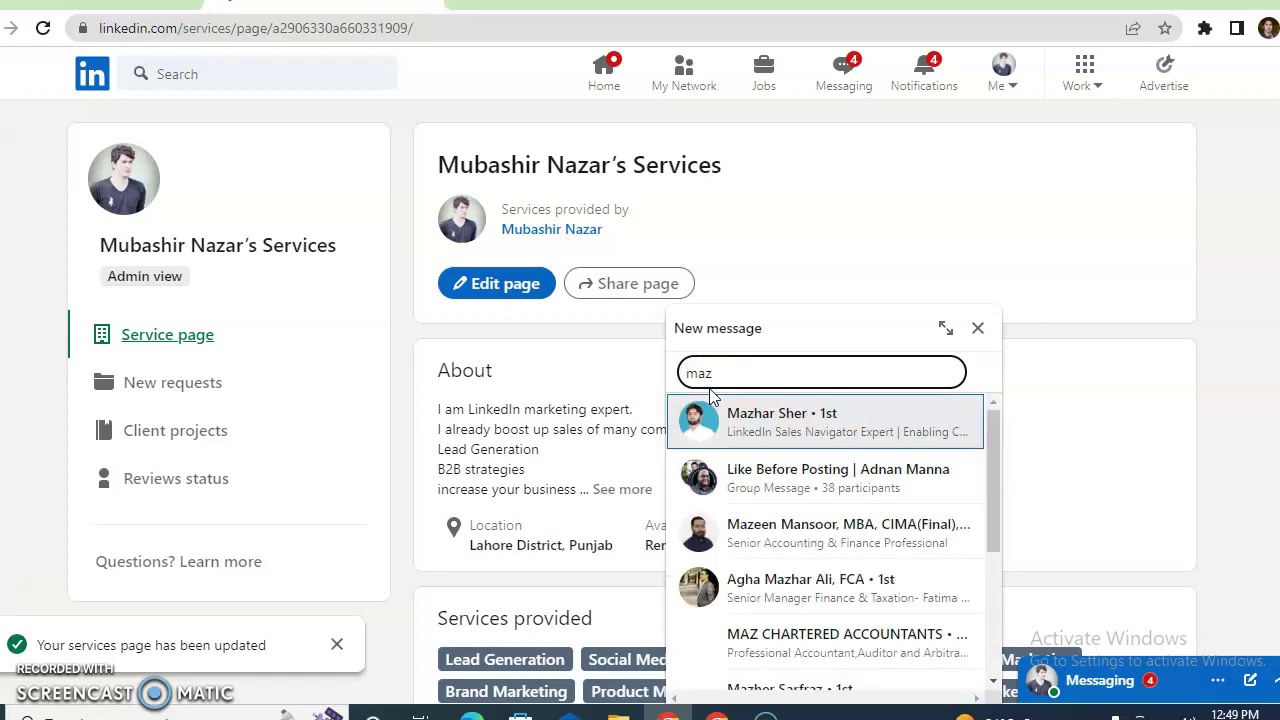
pyautogui.click(848, 468)
pyautogui.click(808, 412)
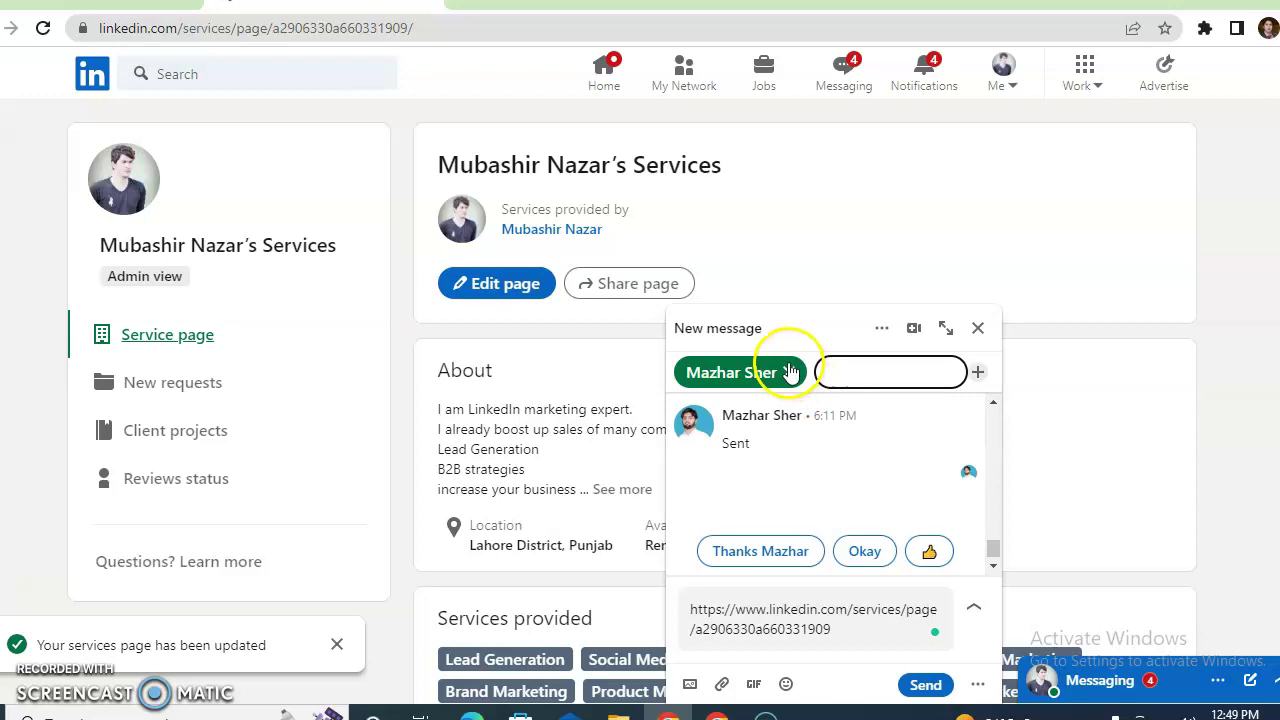
pyautogui.click(790, 372)
pyautogui.click(982, 334)
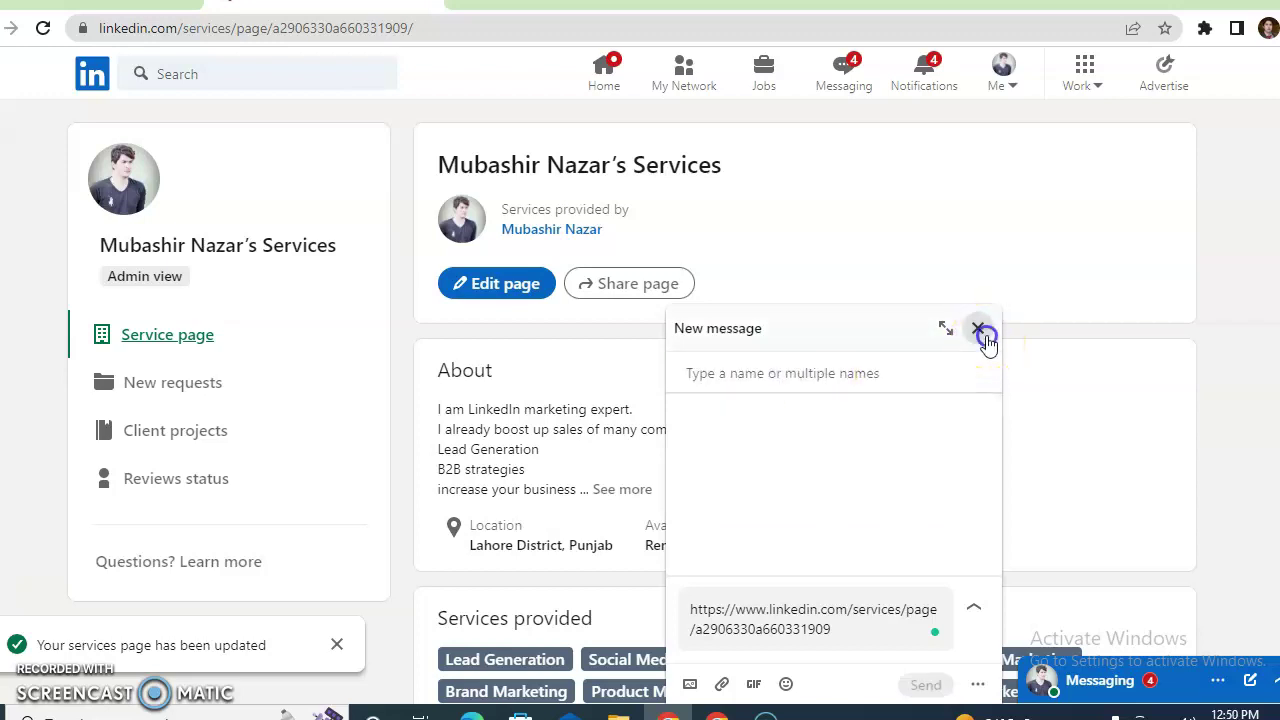
# Step: Expand the About text on the services page and review the description and services provided
pyautogui.click(620, 489)
pyautogui.scroll(-1, 497, 559)
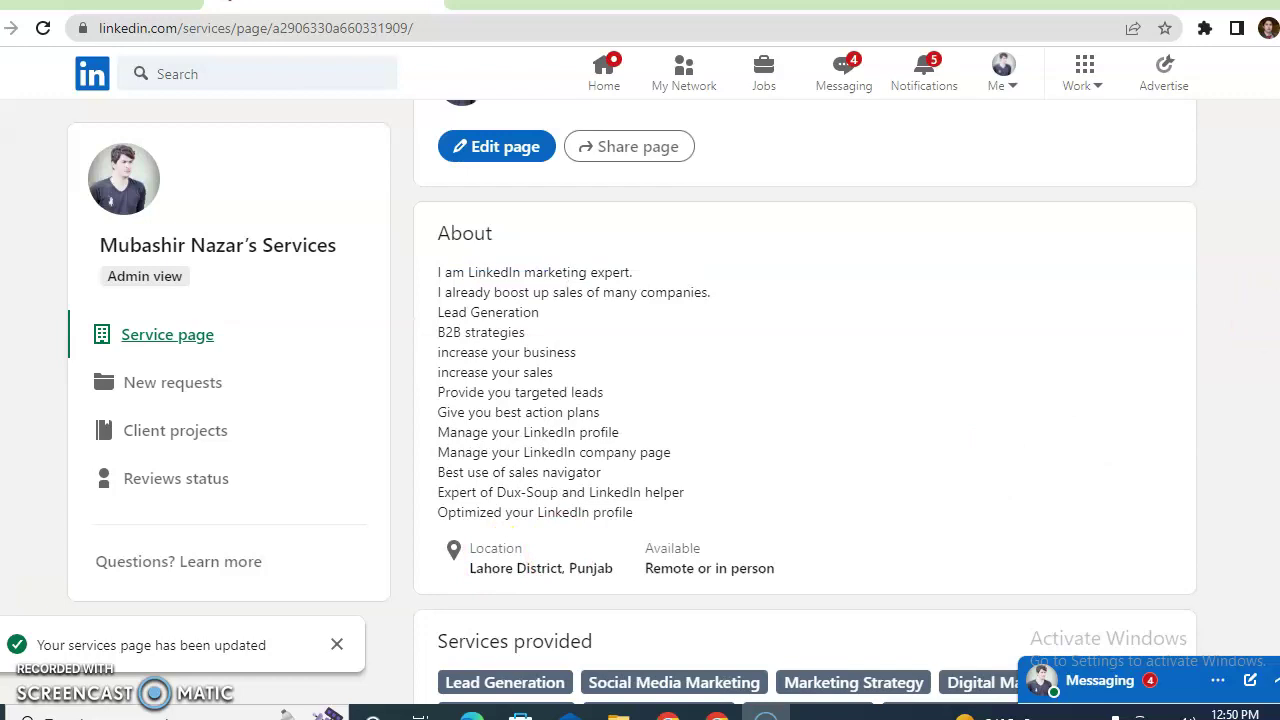
pyautogui.scroll(1, 805, 407)
pyautogui.scroll(-2, 805, 407)
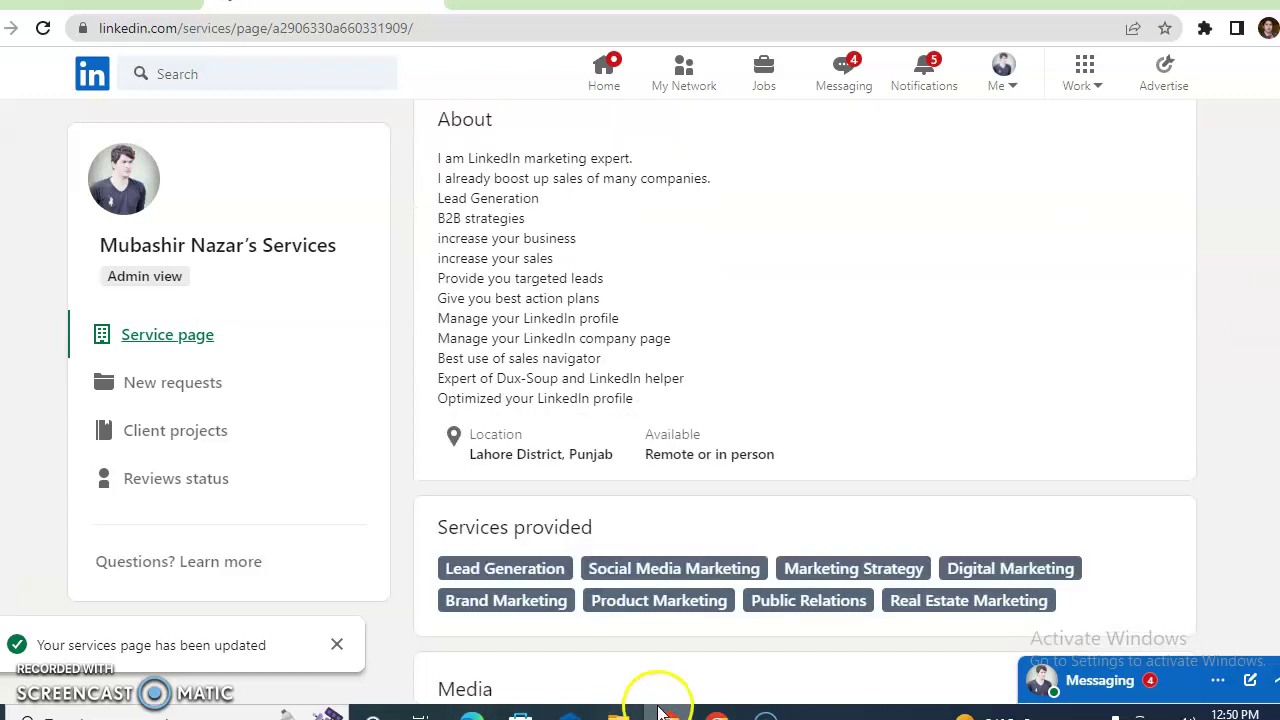
# Step: Open the account's own profile from the home feed and examine its Providing services section
pyautogui.click(614, 68)
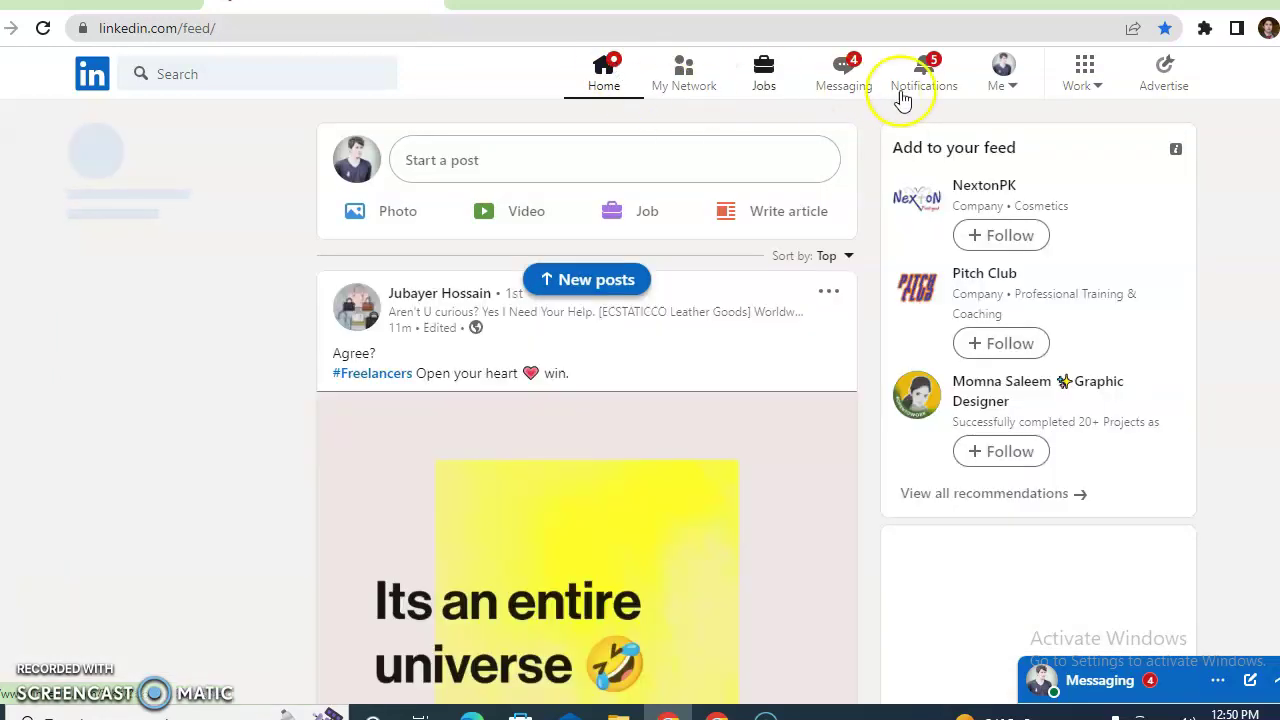
pyautogui.click(998, 88)
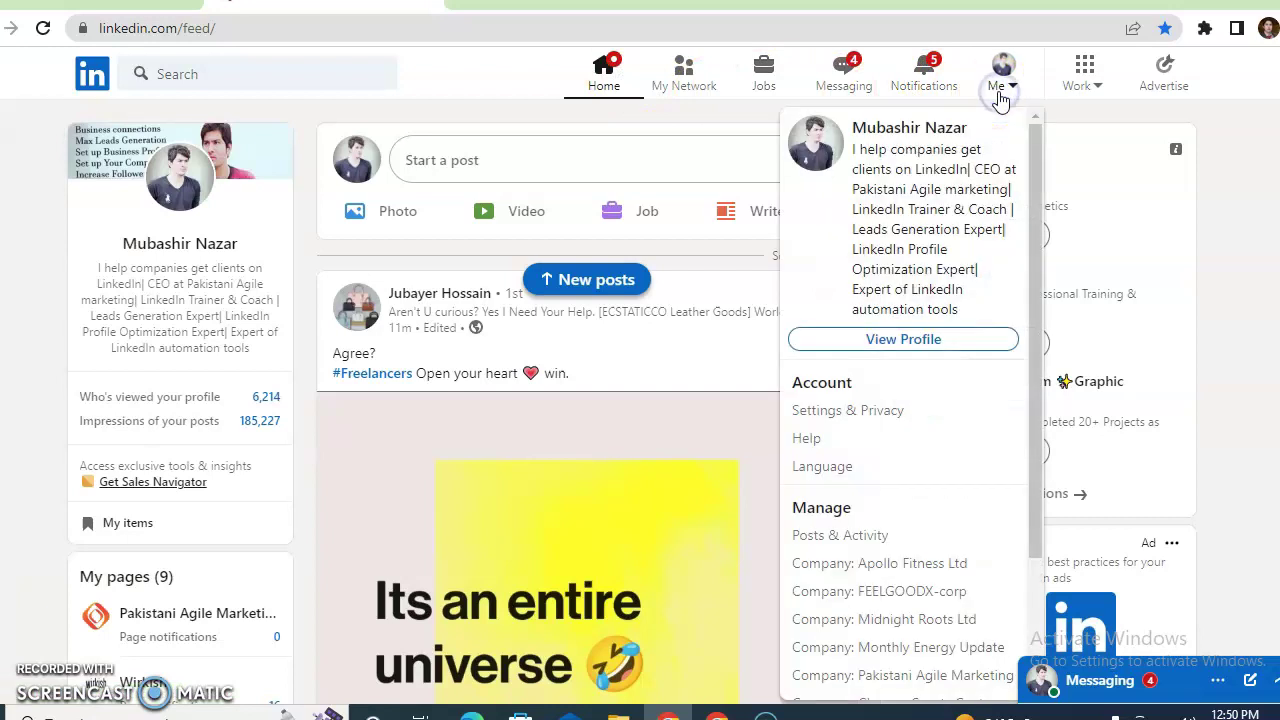
pyautogui.click(890, 342)
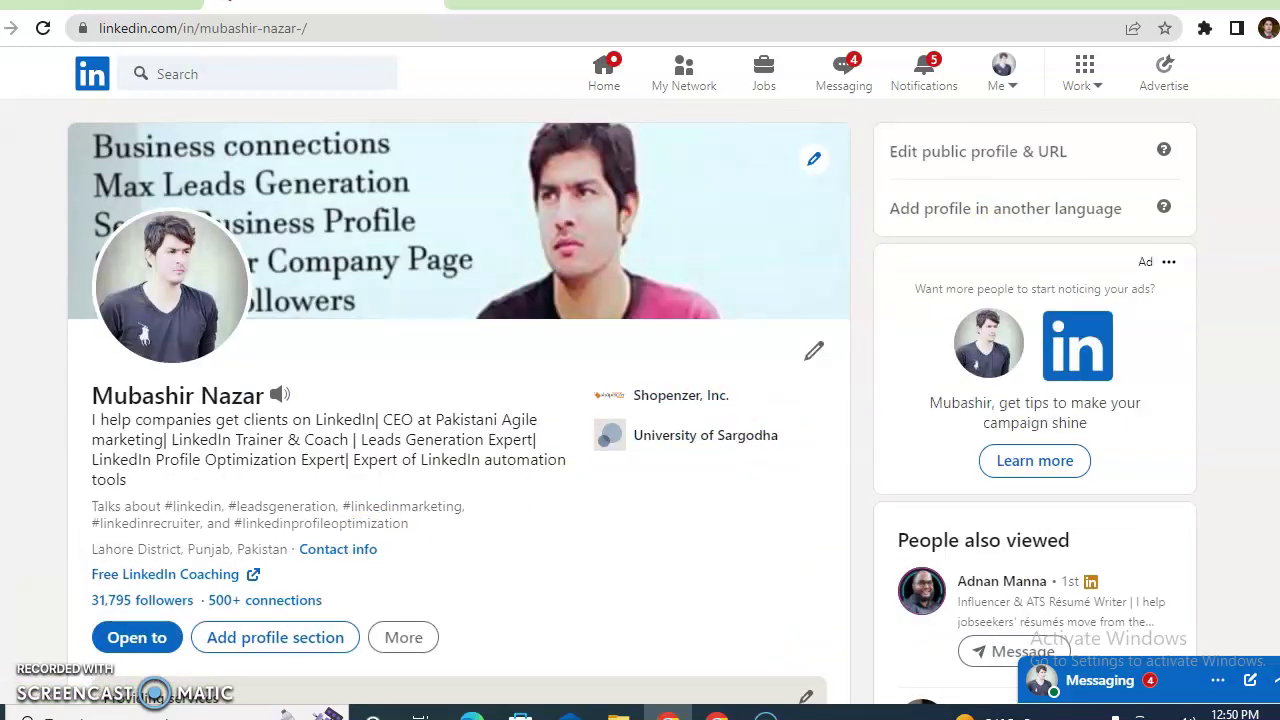
pyautogui.scroll(-5, 458, 400)
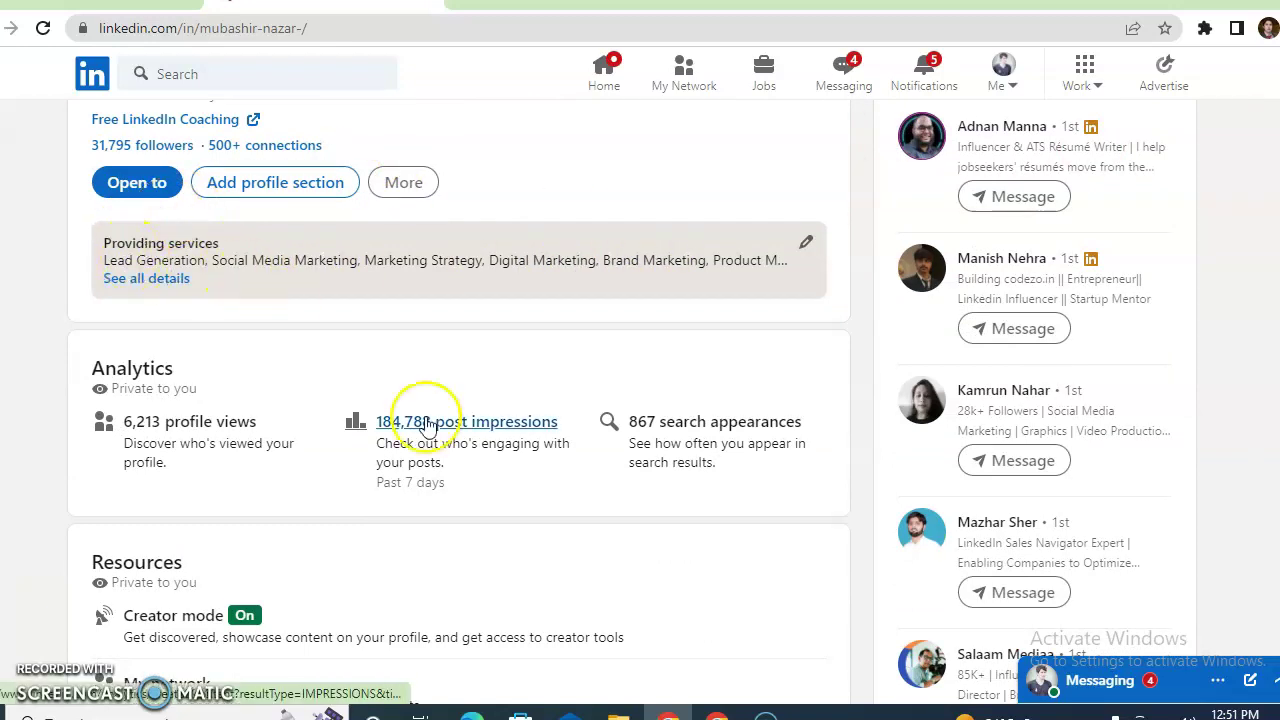
# Step: Switch to the other Chrome window with the second LinkedIn account and open that account's profile
pyautogui.moveTo(717, 712)
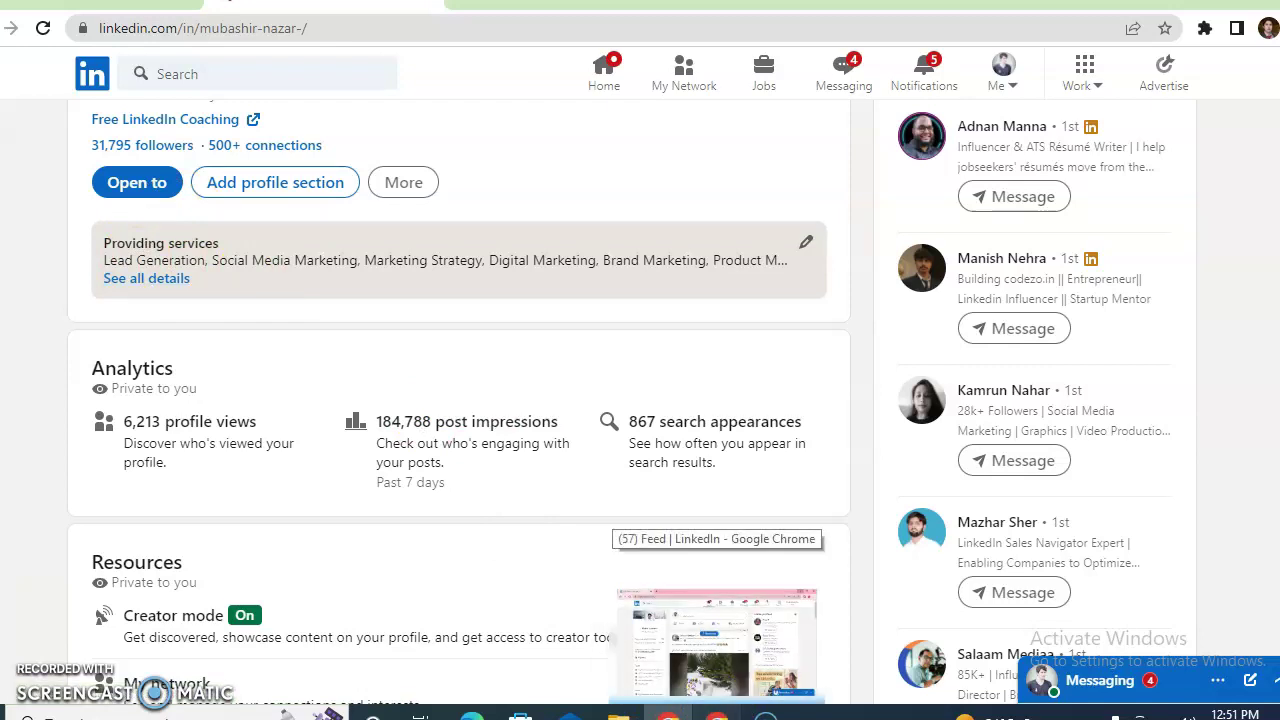
pyautogui.click(717, 635)
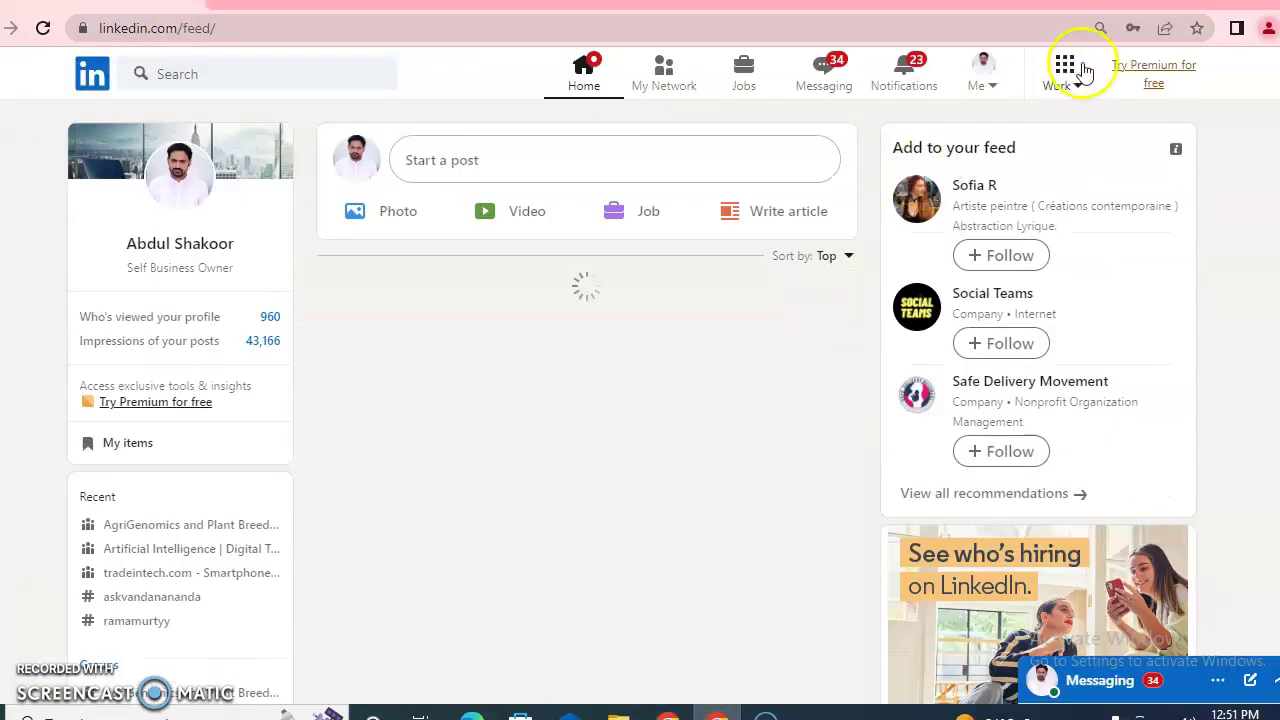
pyautogui.click(980, 85)
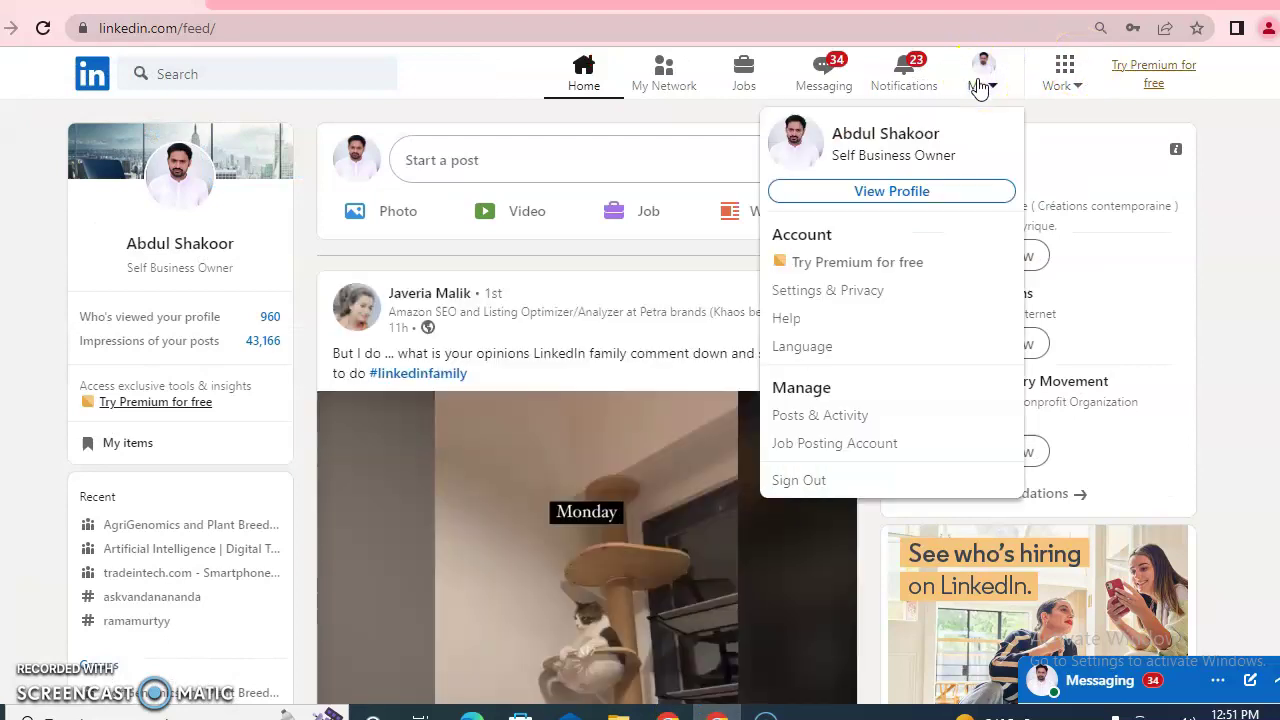
pyautogui.click(918, 191)
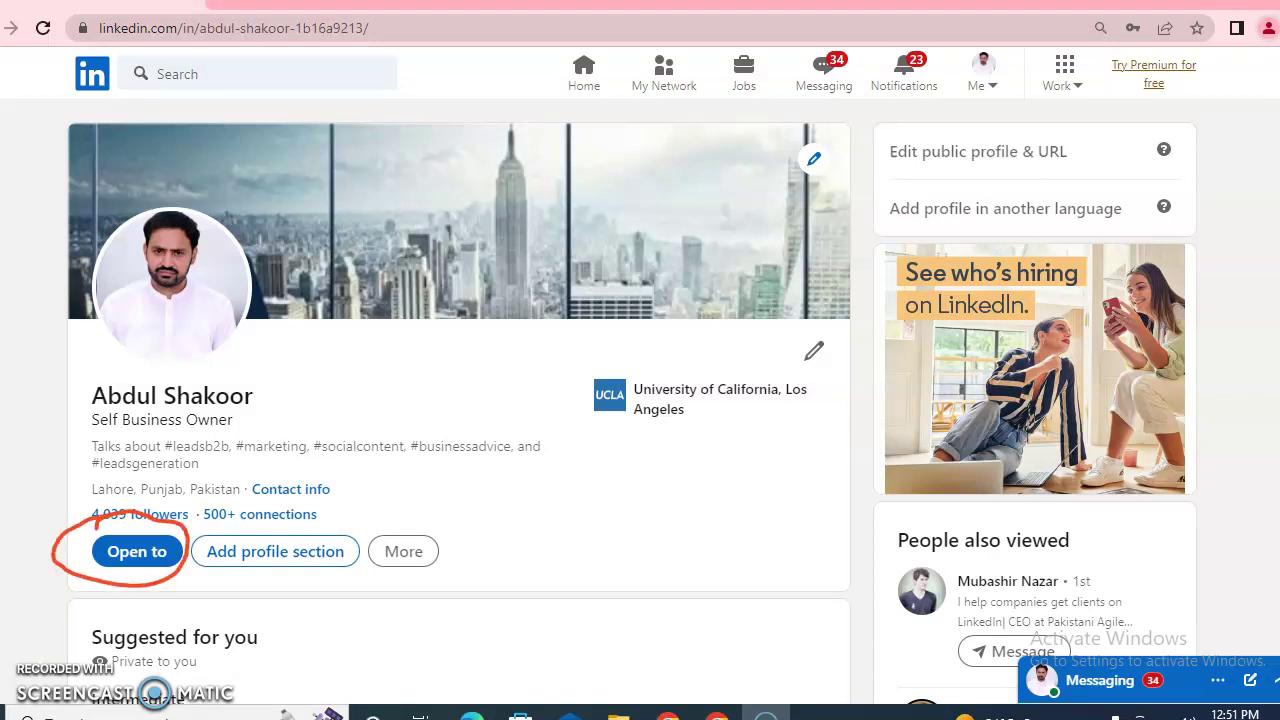
# Step: Start a services page from the profile's Open to options with Providing services, continuing past the introduction to the setup form
pyautogui.click(147, 565)
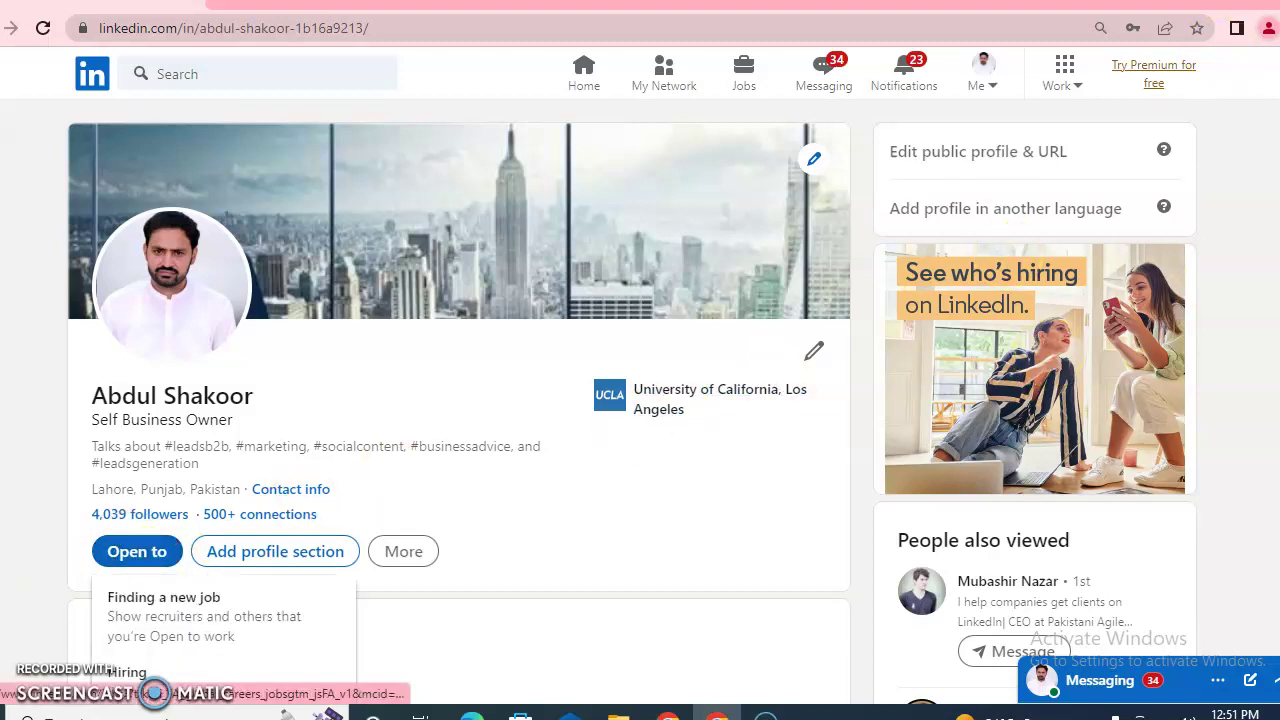
pyautogui.scroll(-3, 460, 400)
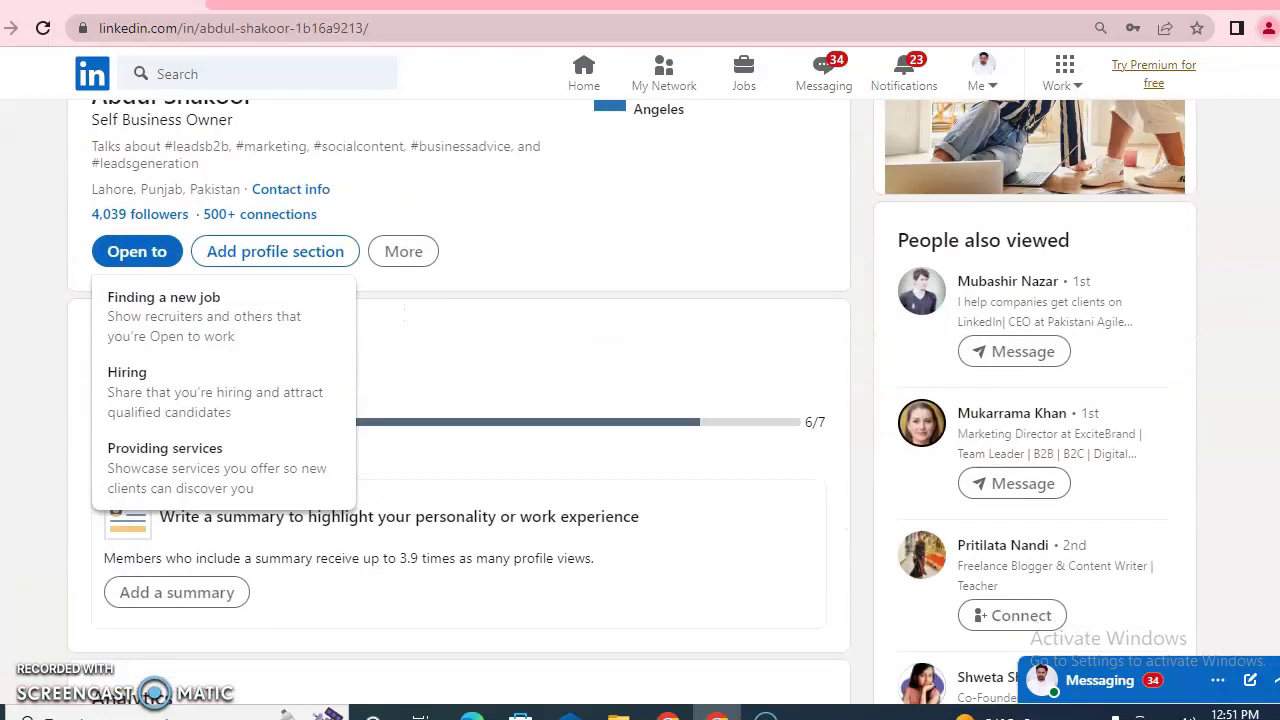
pyautogui.click(157, 478)
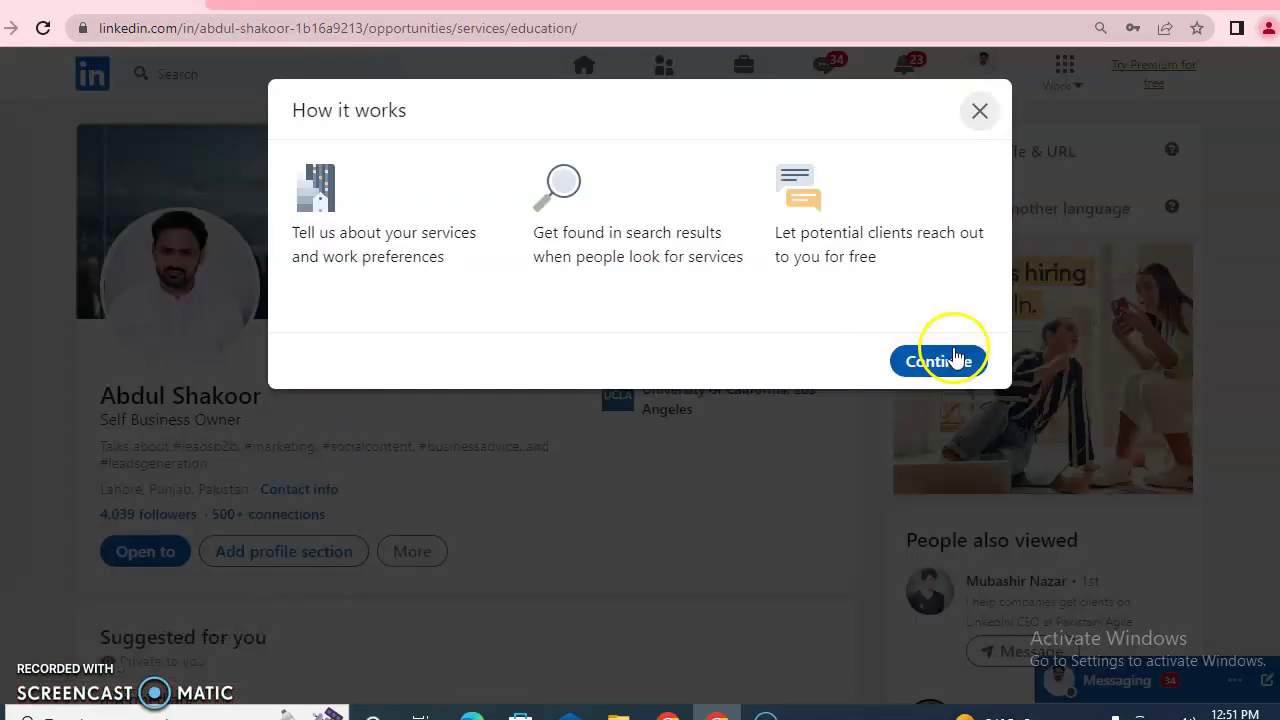
pyautogui.click(940, 360)
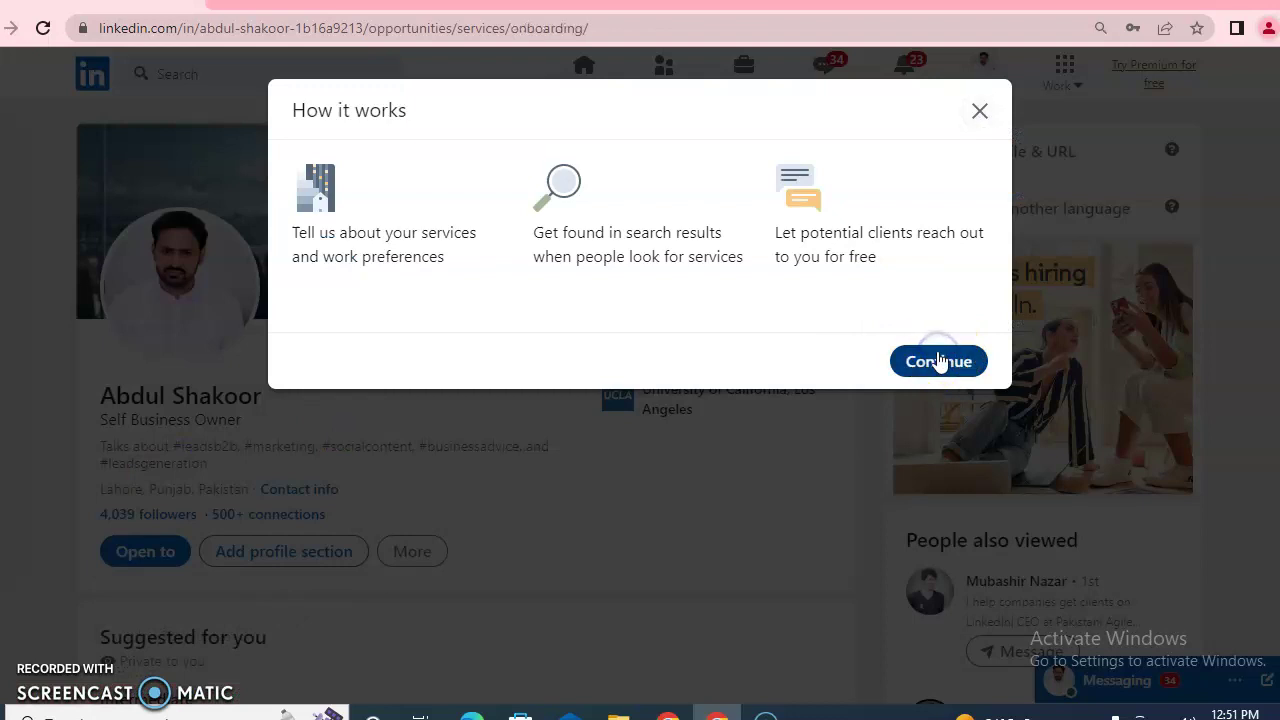
pyautogui.click(635, 320)
pyautogui.click(503, 286)
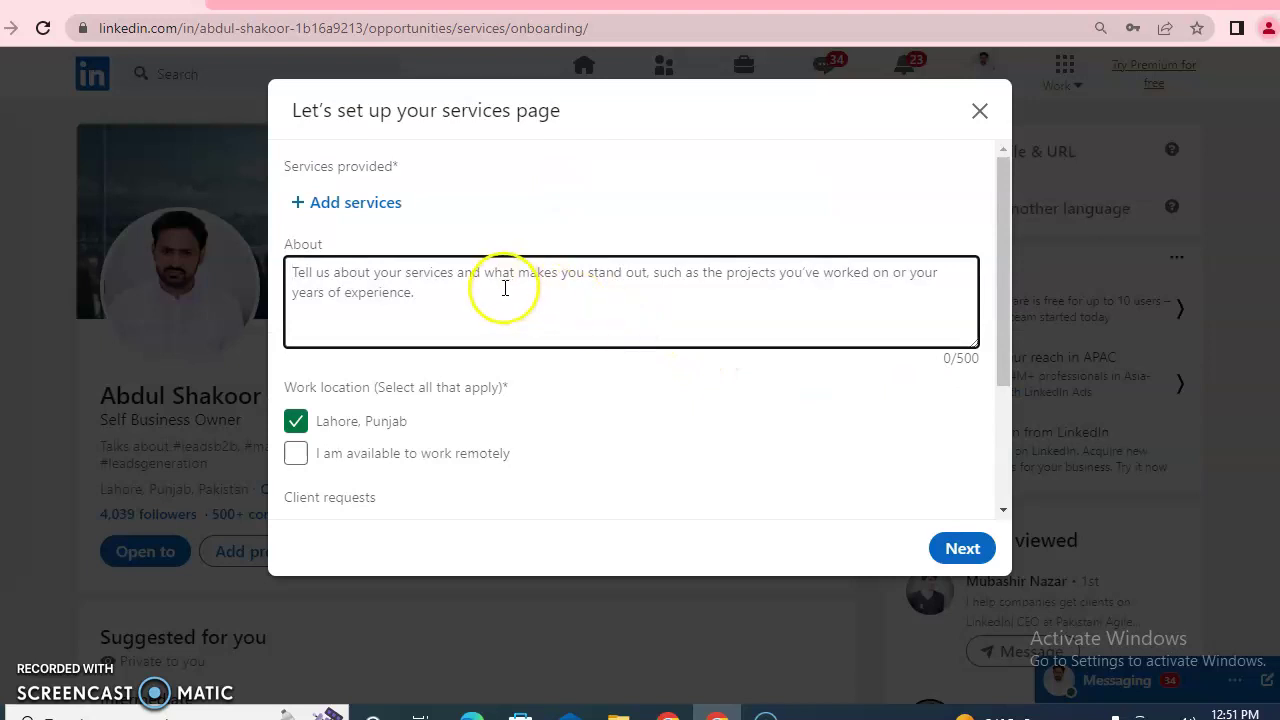
# Step: Search the available services and add Social Media Marketing to the new services page
pyautogui.click(355, 205)
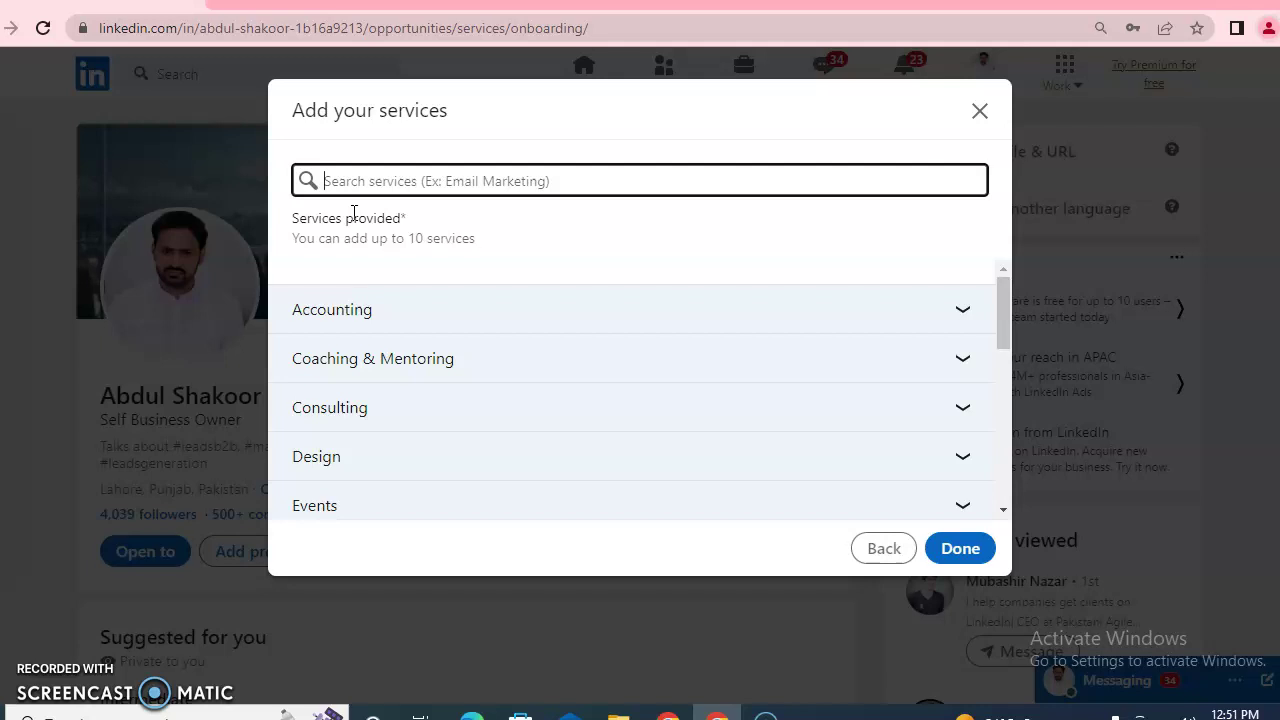
pyautogui.write('soci')
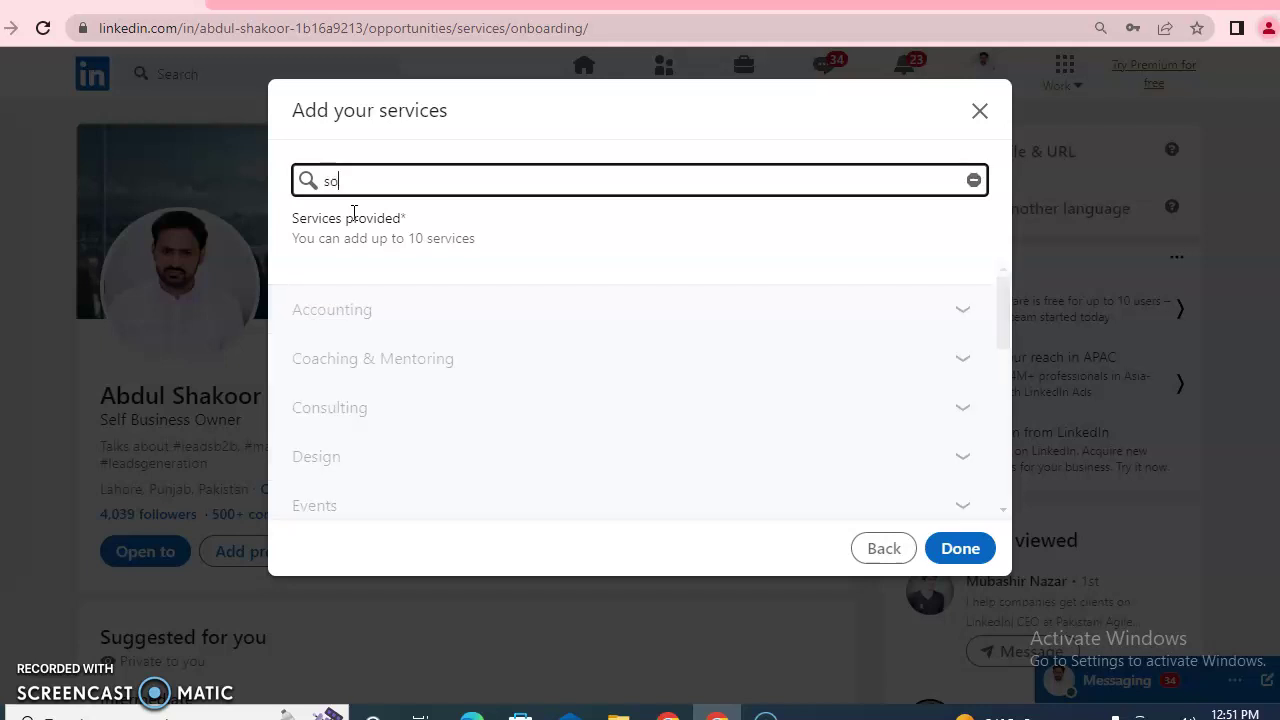
pyautogui.click(409, 229)
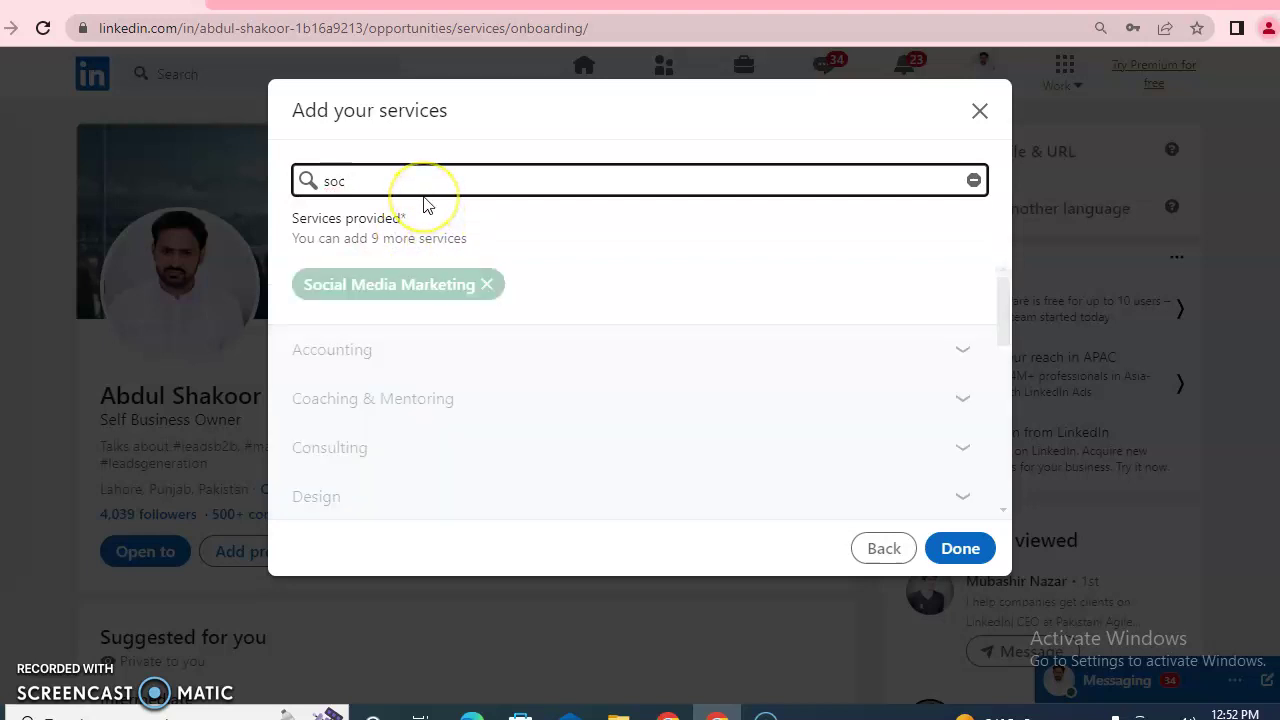
# Step: Search the services for "leads", add Lead Generation to the services provided and clear the search text
pyautogui.write('l')
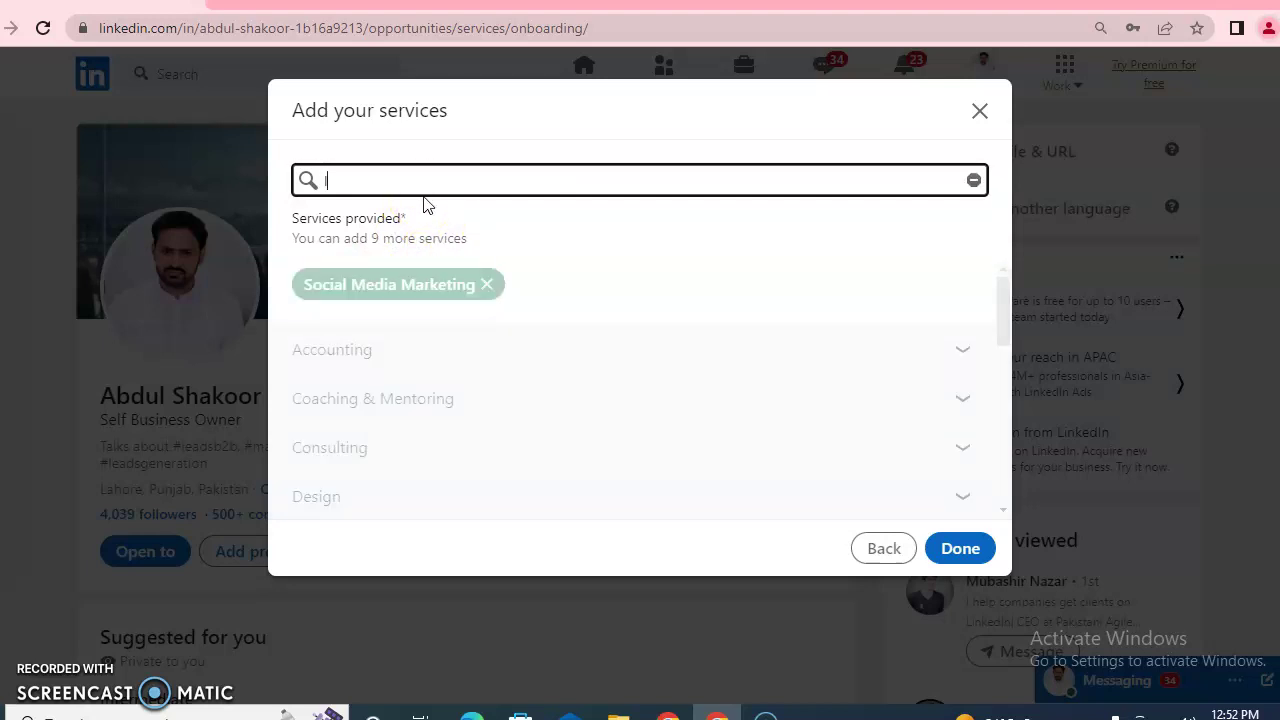
pyautogui.write('eads')
pyautogui.click(444, 213)
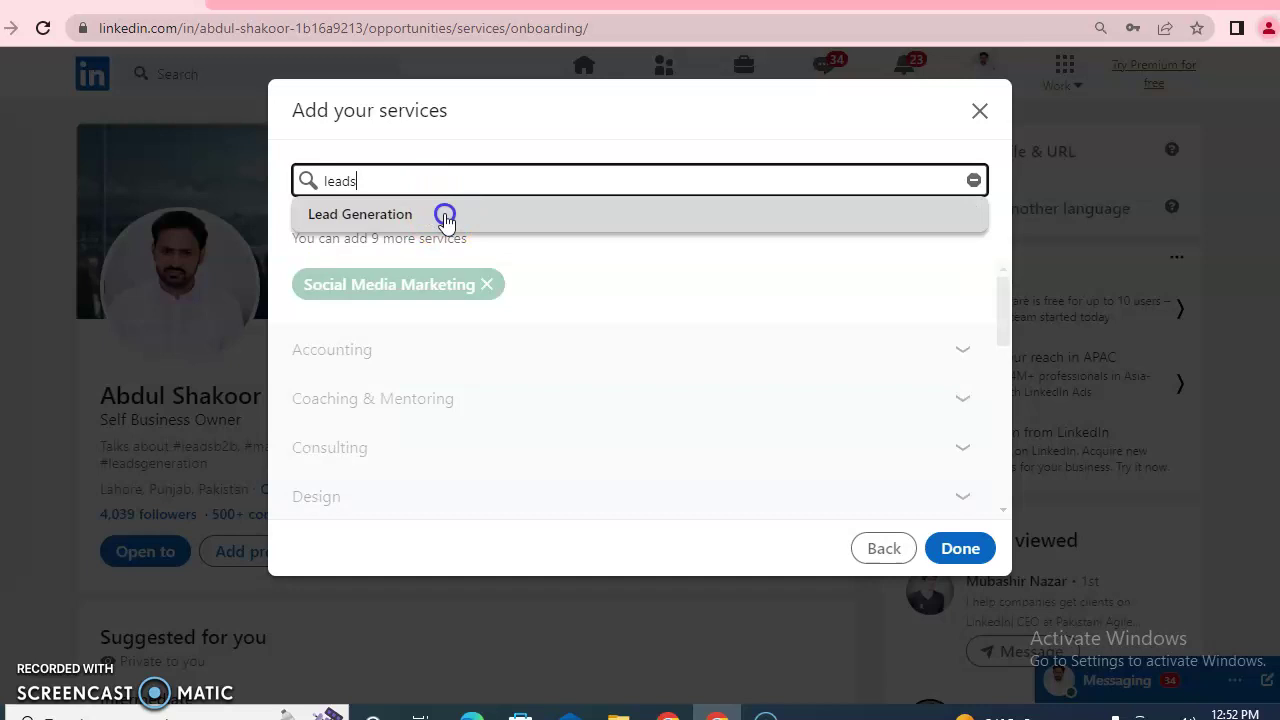
pyautogui.press('BackSpace')
pyautogui.press('BackSpace')
pyautogui.press('BackSpace')
pyautogui.press('BackSpace')
pyautogui.press('BackSpace')
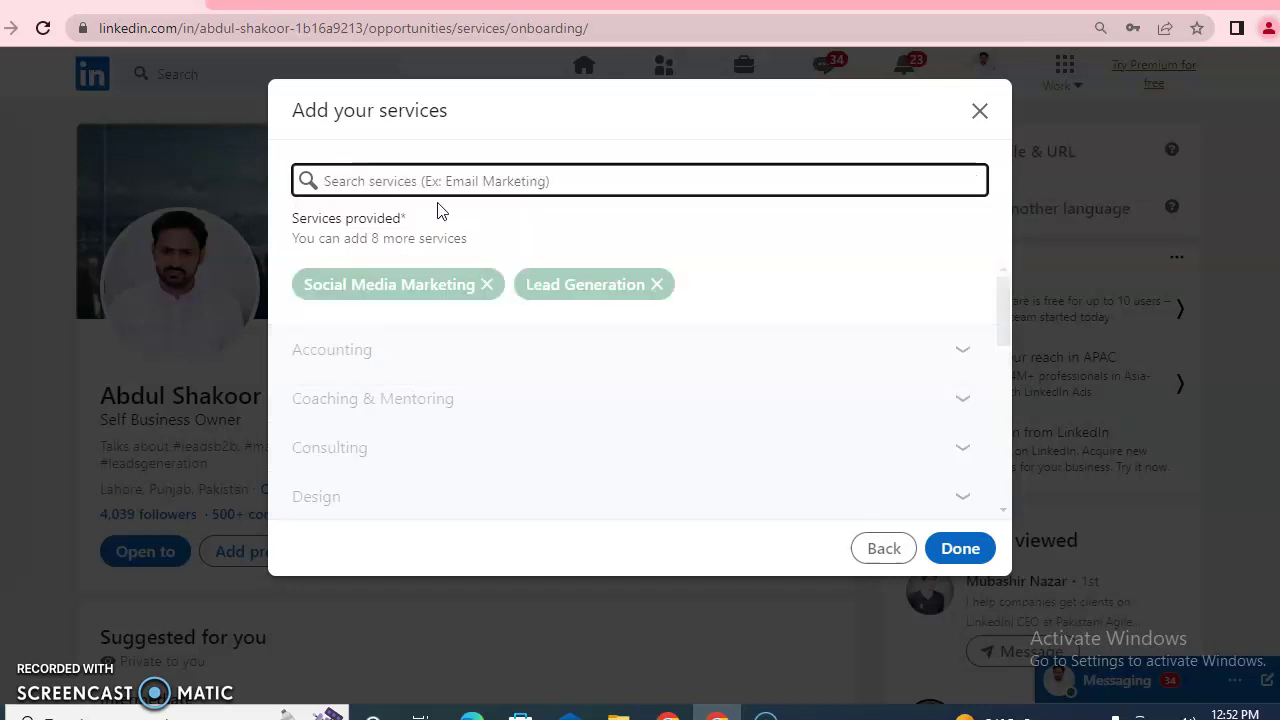
pyautogui.write('socia')
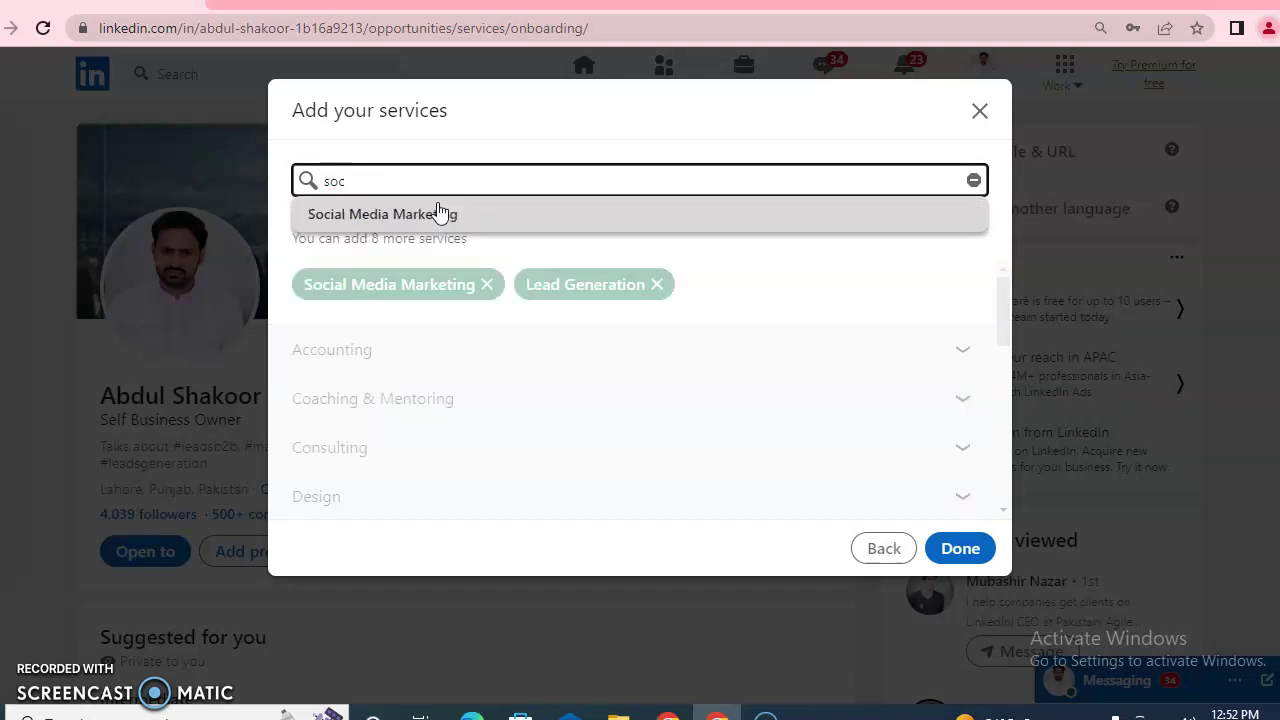
pyautogui.press('BackSpace')
pyautogui.press('BackSpace')
pyautogui.press('BackSpace')
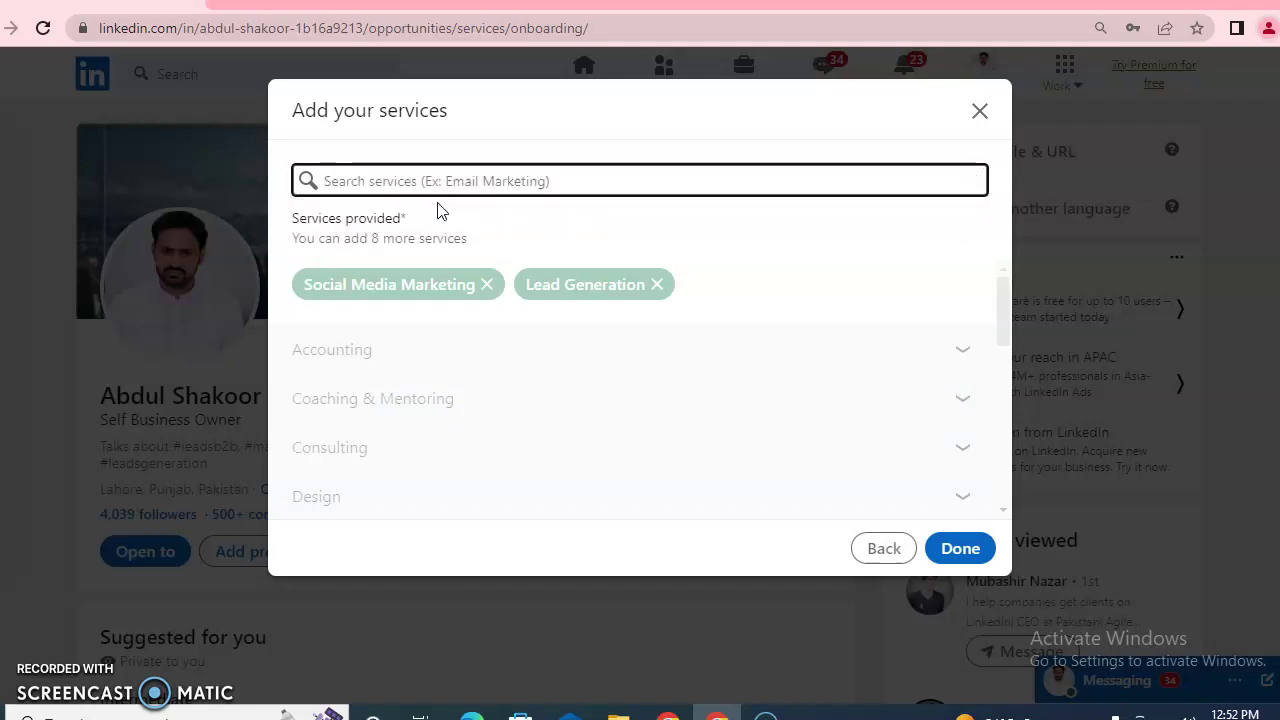
# Step: Search the services for "busines" and add Business Consulting to the services provided
pyautogui.click(394, 180)
pyautogui.write('busines')
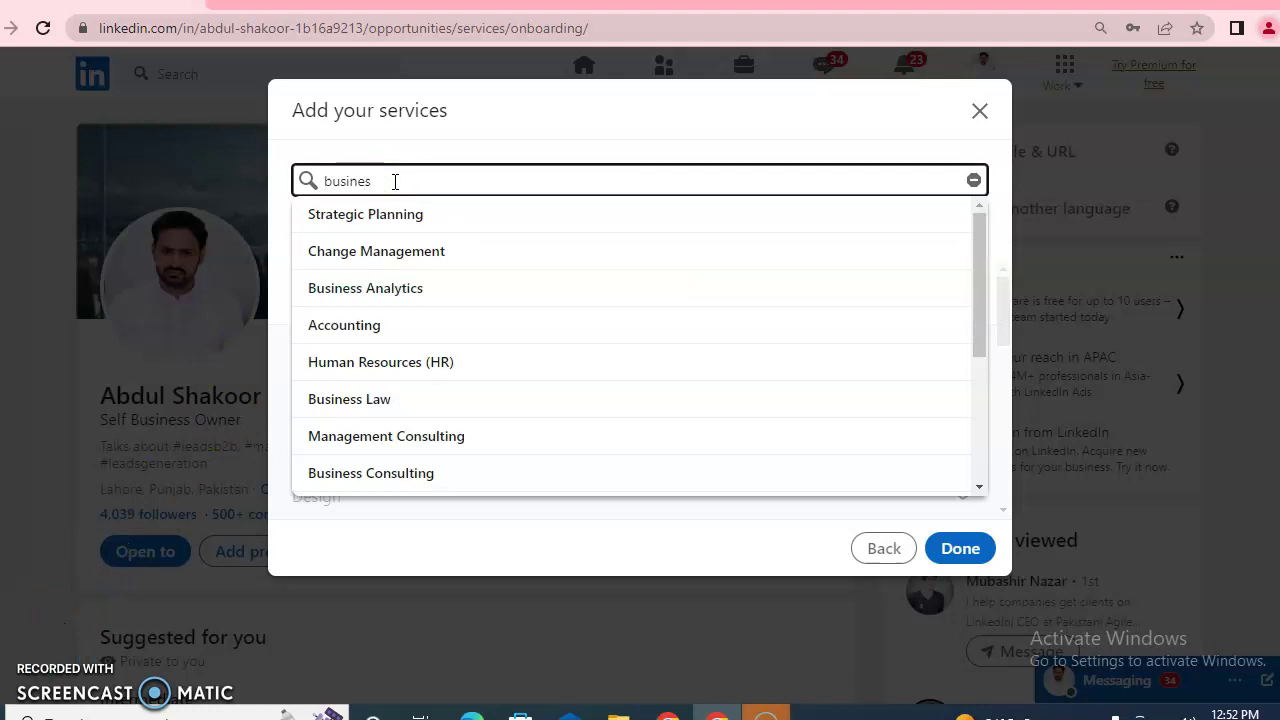
pyautogui.click(423, 474)
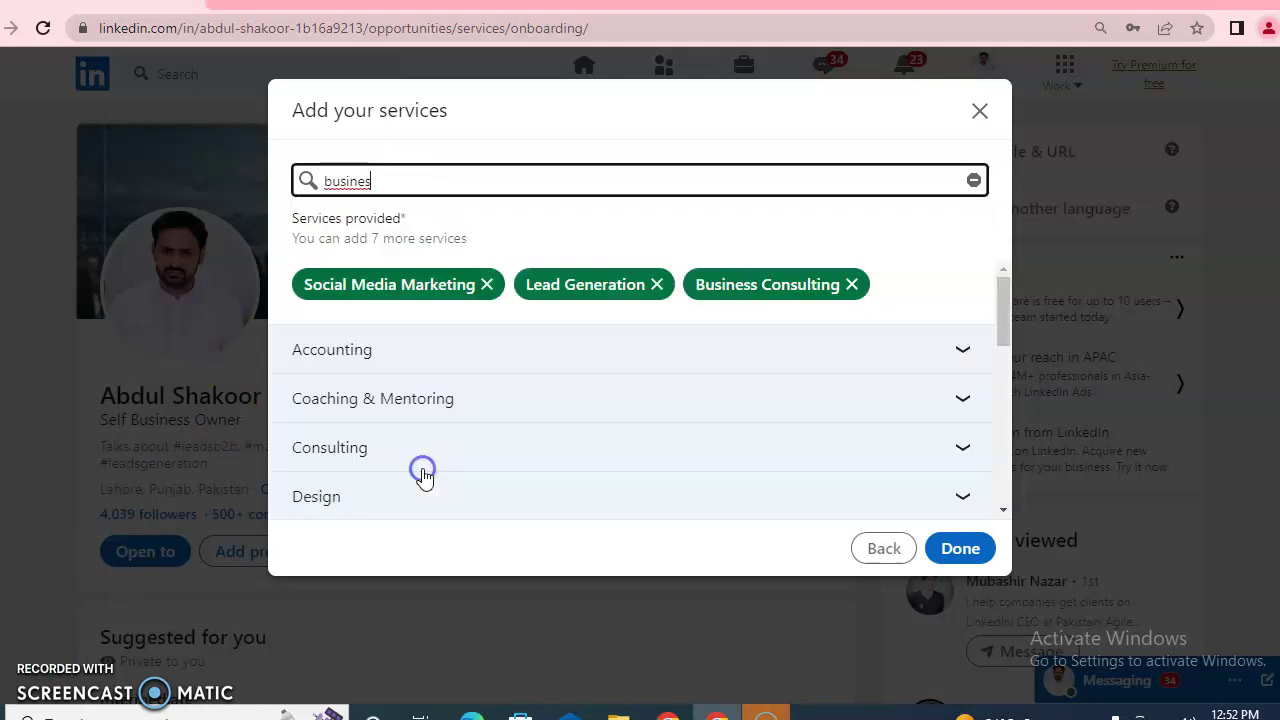
# Step: Expand the Marketing category in the services list and add Advertising to the services provided
pyautogui.moveTo(1011, 327); pyautogui.dragTo(1001, 450)
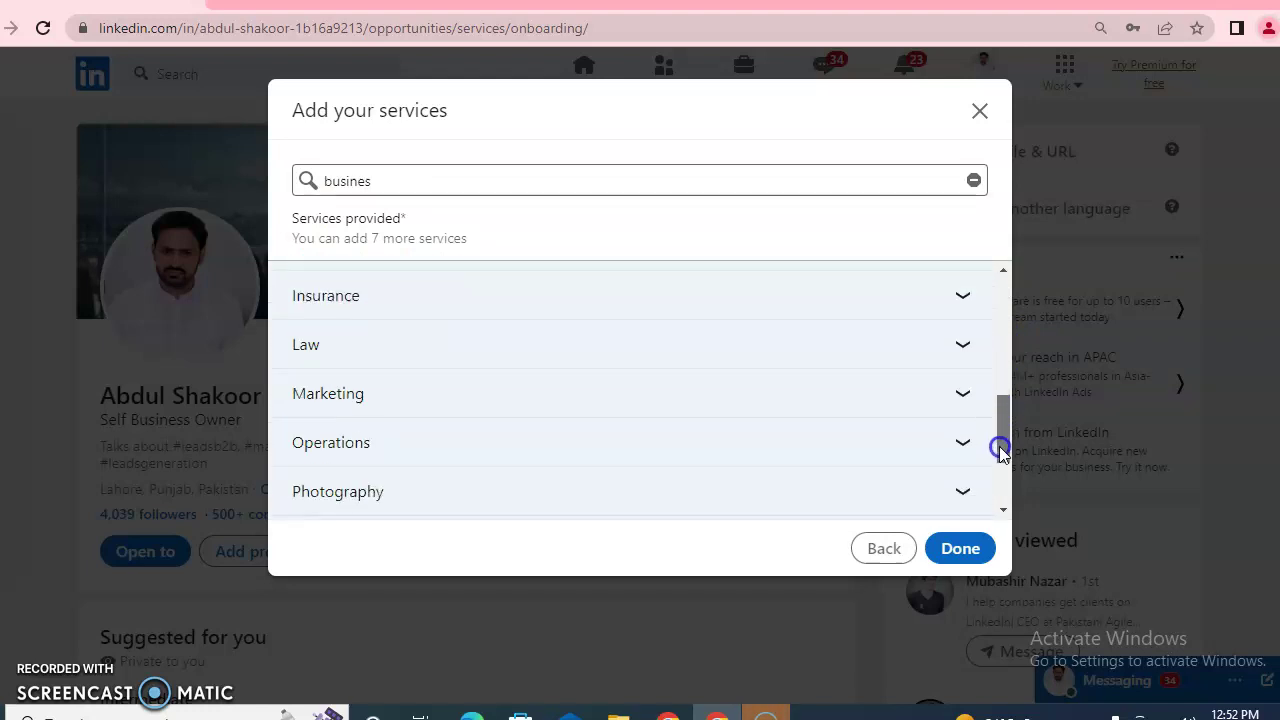
pyautogui.click(961, 394)
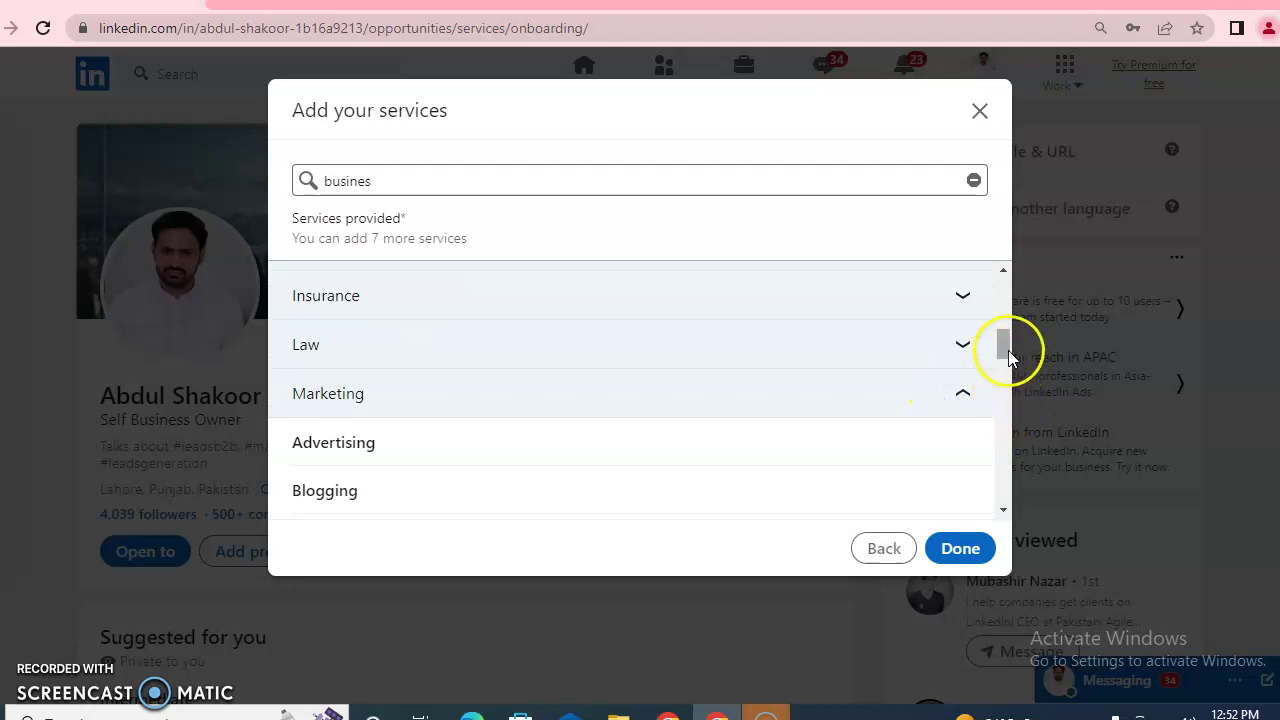
pyautogui.moveTo(1008, 341); pyautogui.dragTo(1007, 353)
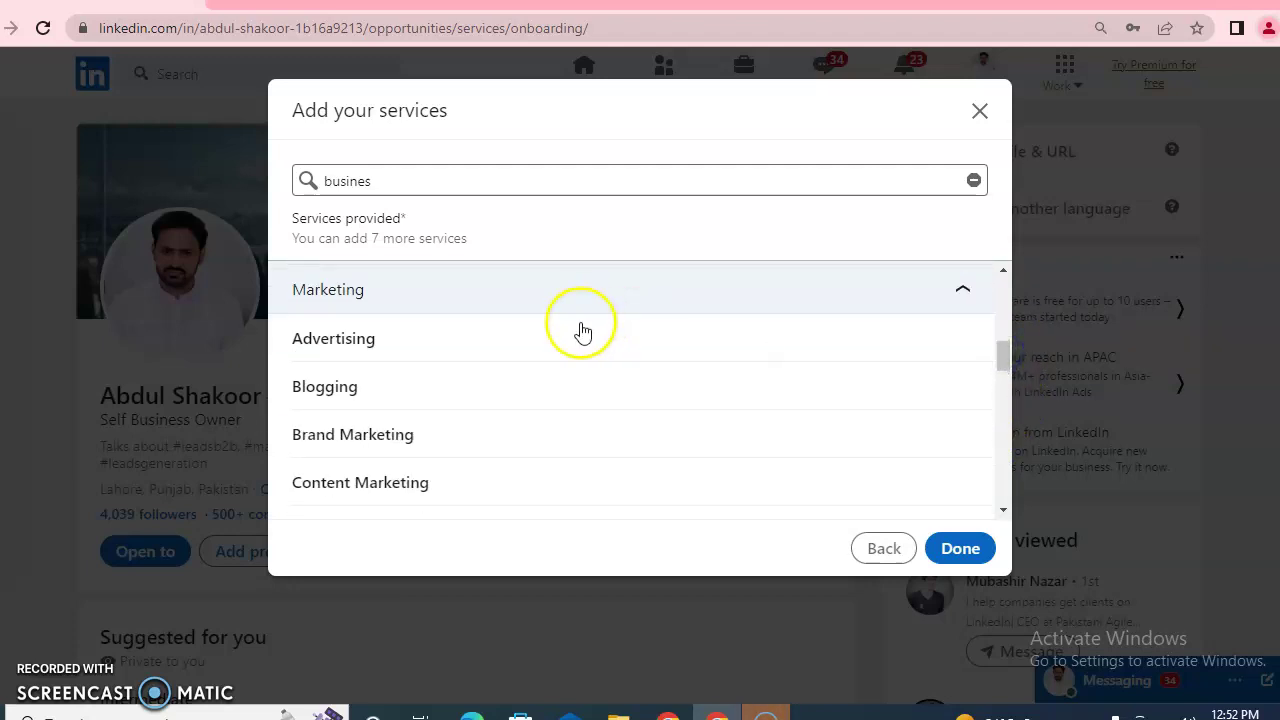
pyautogui.click(453, 344)
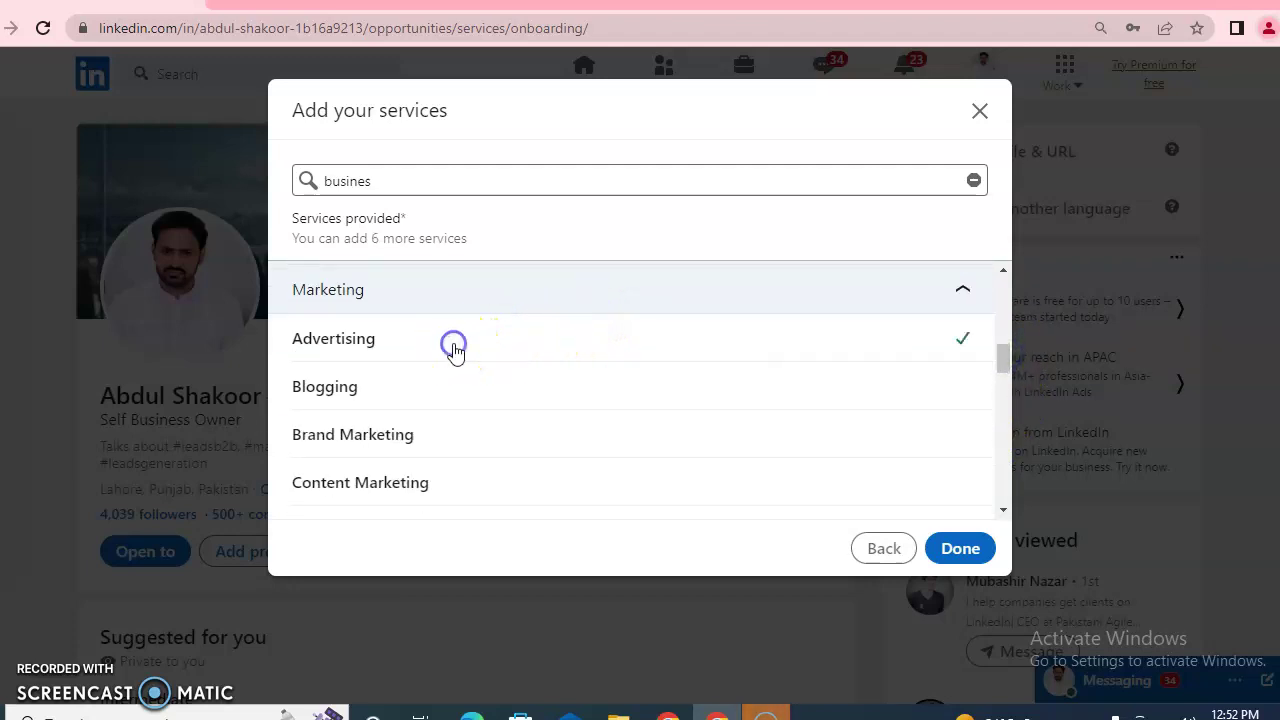
# Step: Try to add Digital Marketing from the Marketing category and finish the services selection
pyautogui.moveTo(997, 358); pyautogui.dragTo(972, 378)
pyautogui.click(347, 466)
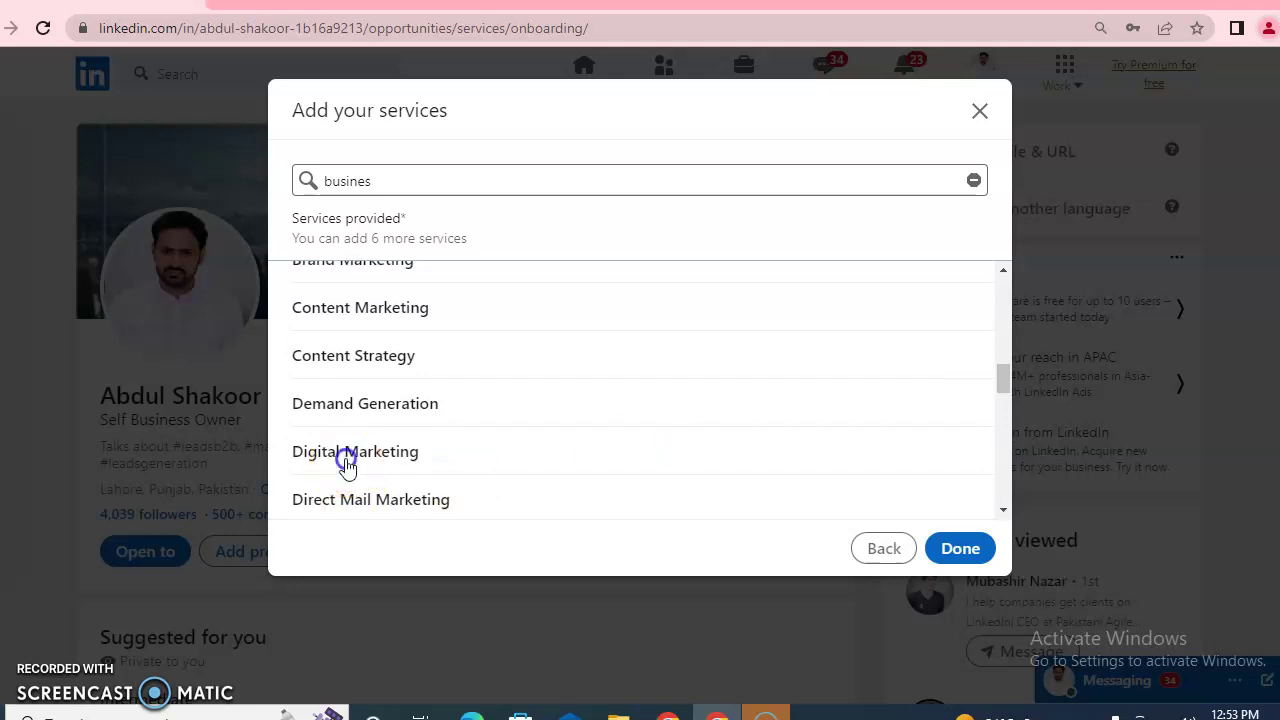
pyautogui.click(347, 466)
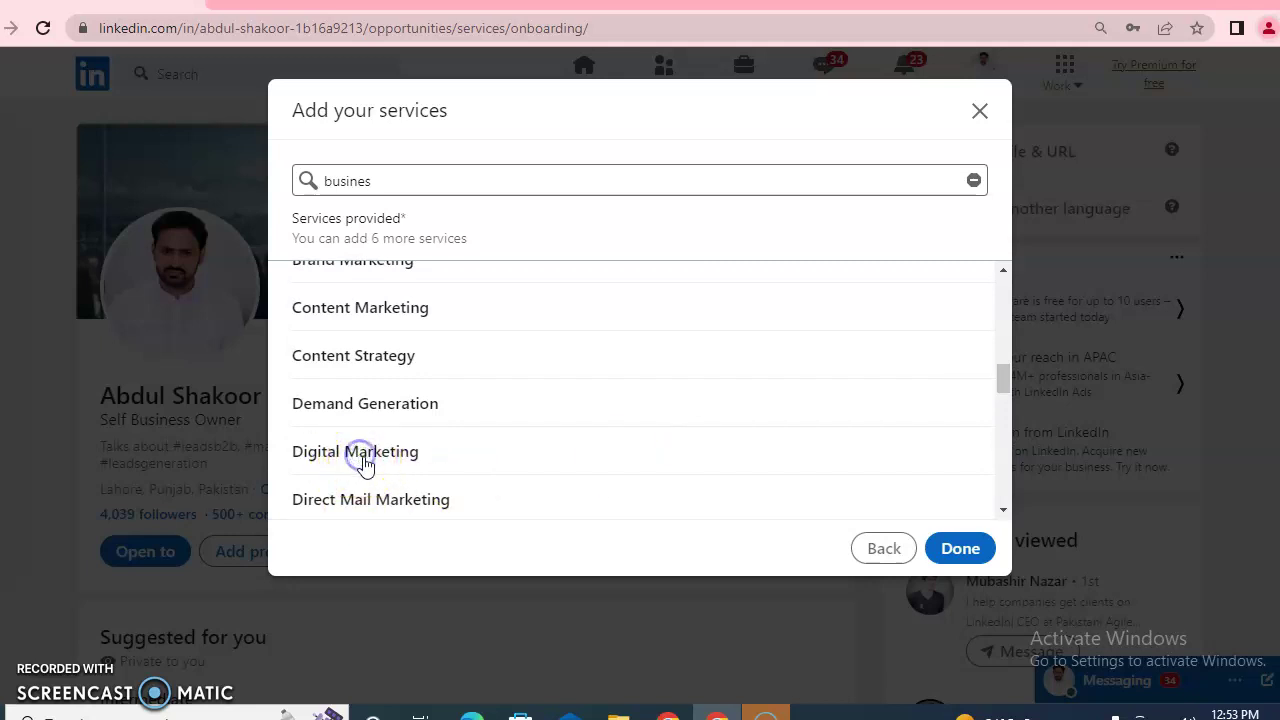
pyautogui.click(962, 548)
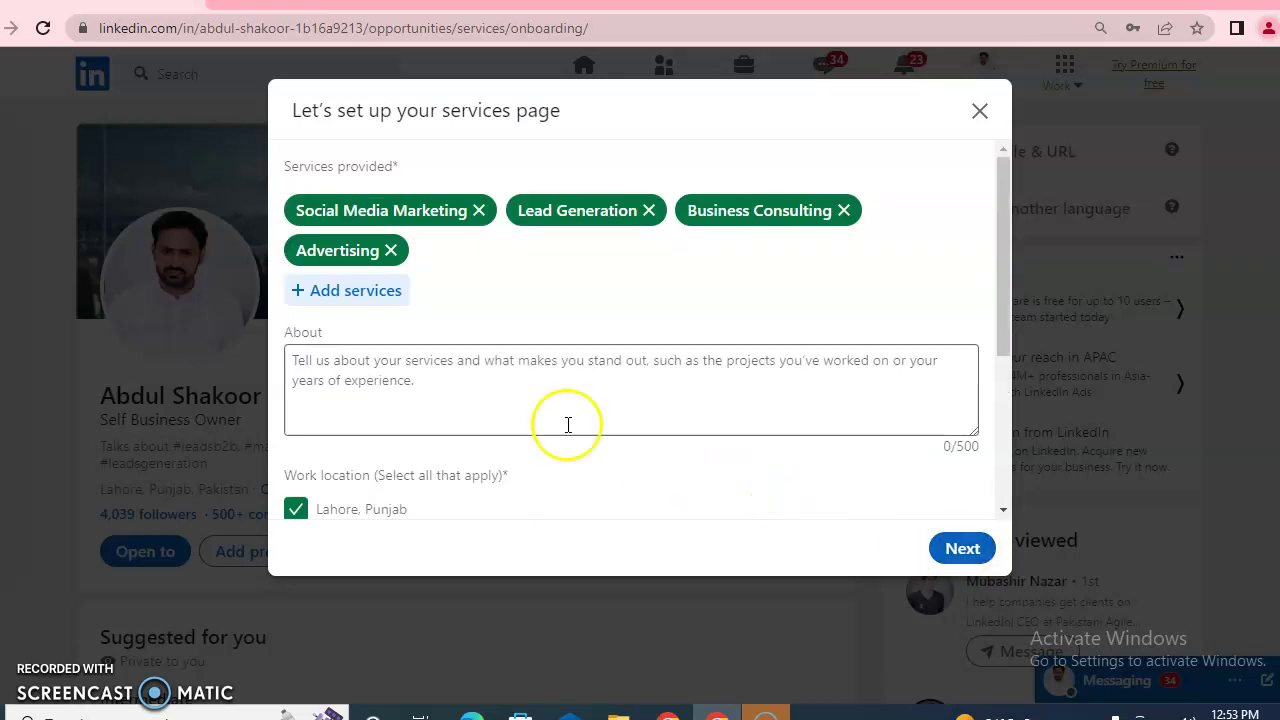
# Step: Reopen the services selection, add Property Management from the Real Estate category and return to the setup form
pyautogui.click(464, 364)
pyautogui.click(376, 289)
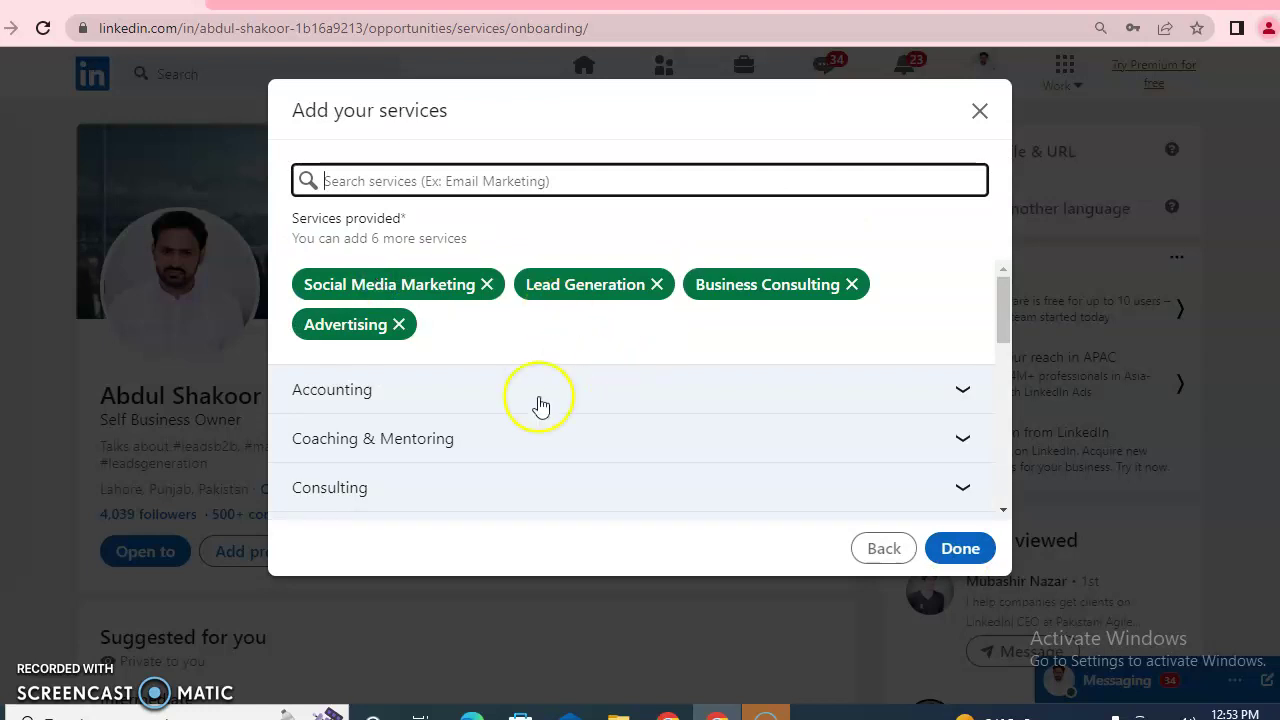
pyautogui.moveTo(1000, 324); pyautogui.dragTo(982, 485)
pyautogui.click(960, 413)
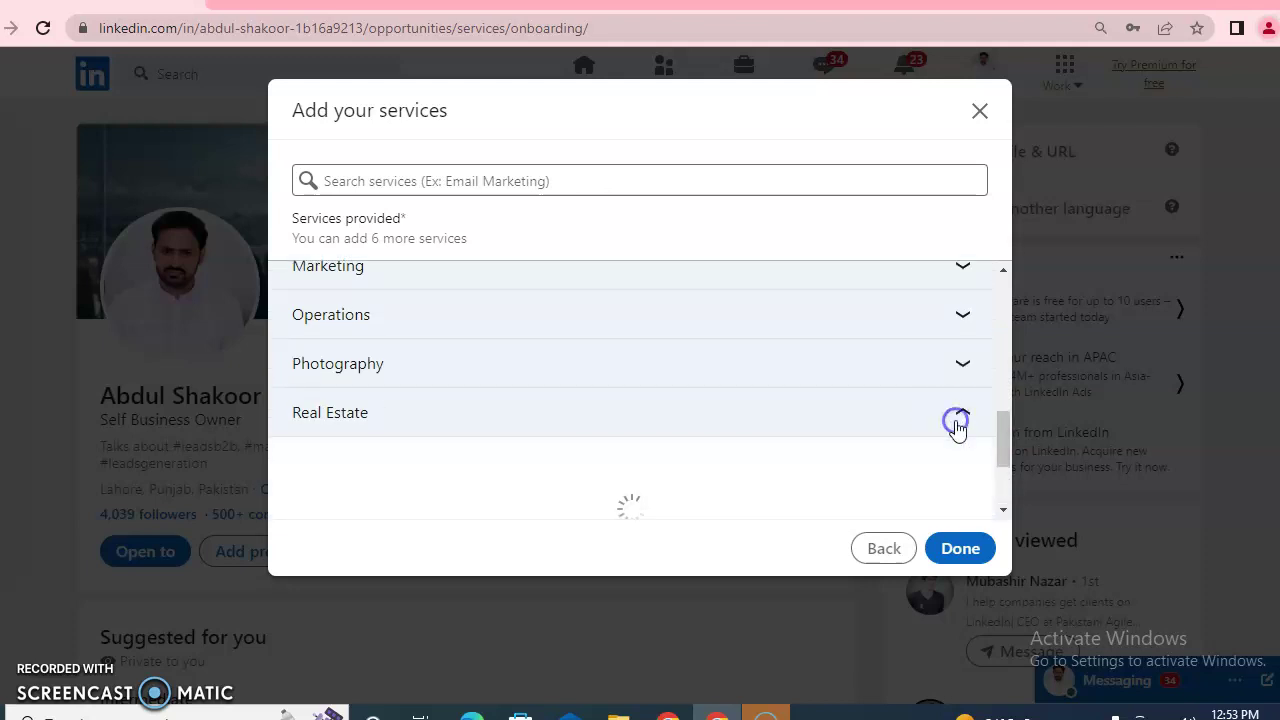
pyautogui.moveTo(1008, 393); pyautogui.dragTo(1003, 434)
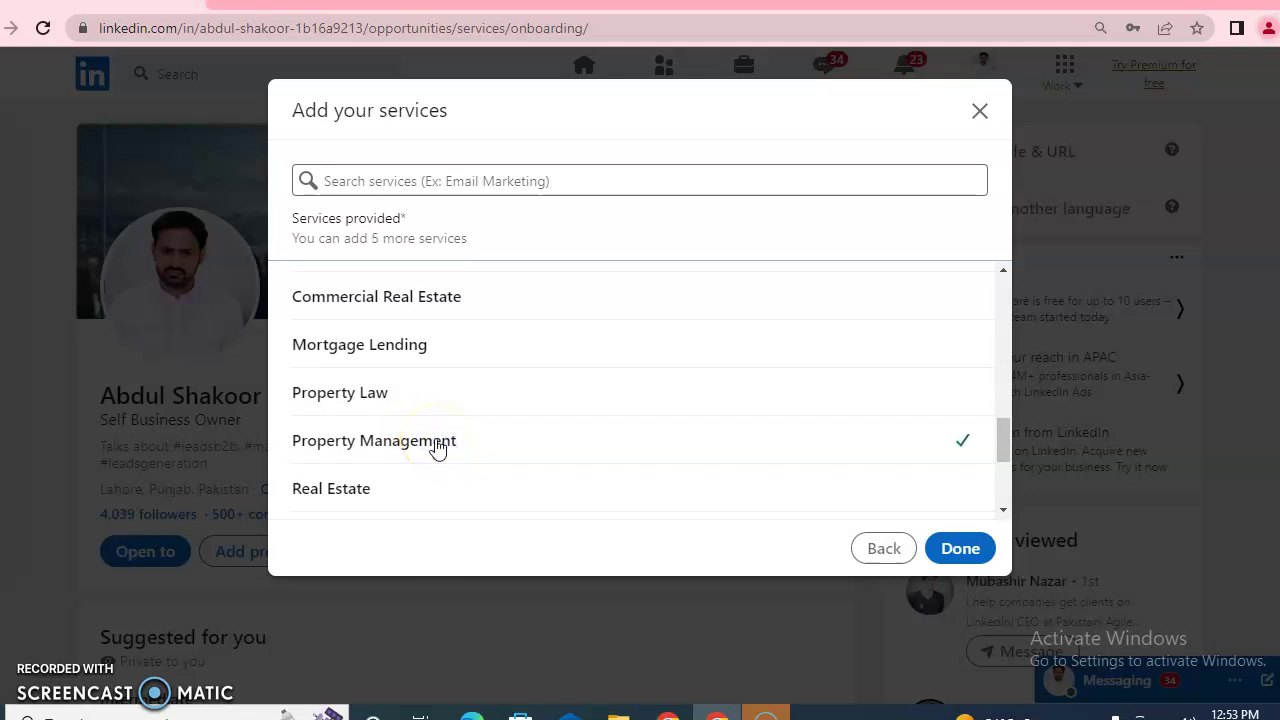
pyautogui.click(950, 549)
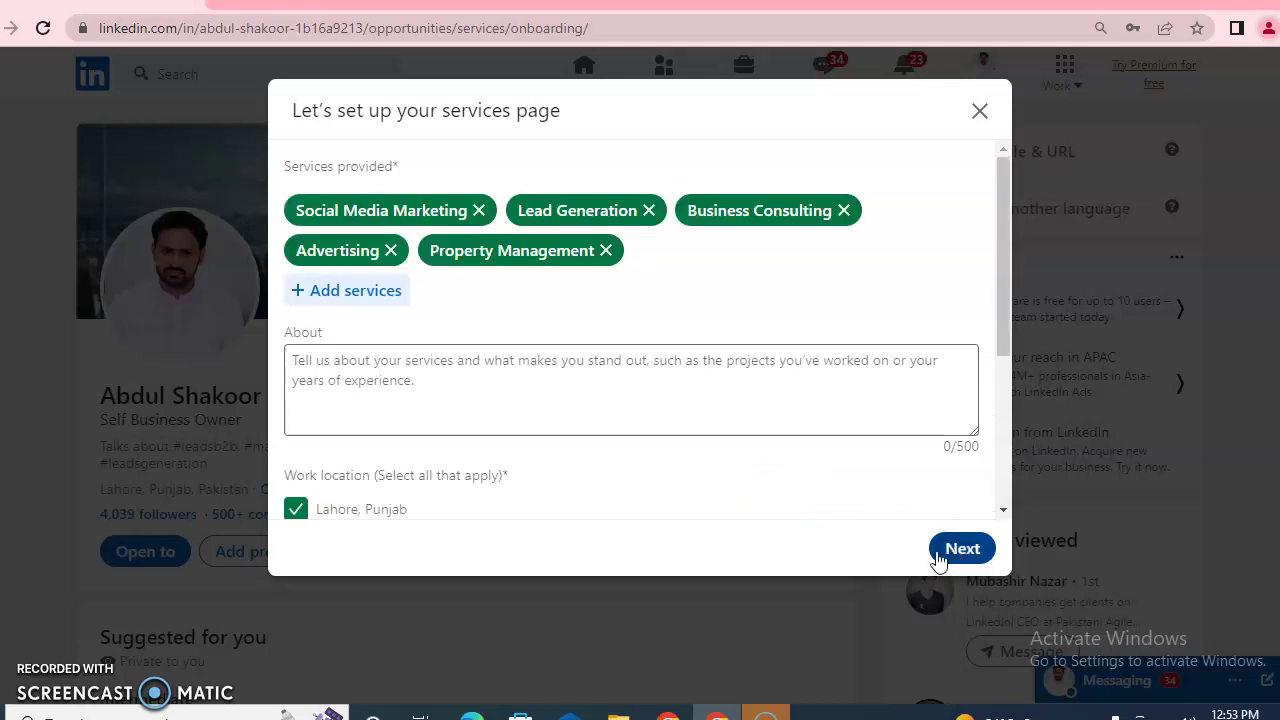
# Step: Paste the copied LinkedIn marketing description into the About text of the services page
pyautogui.click(423, 406)
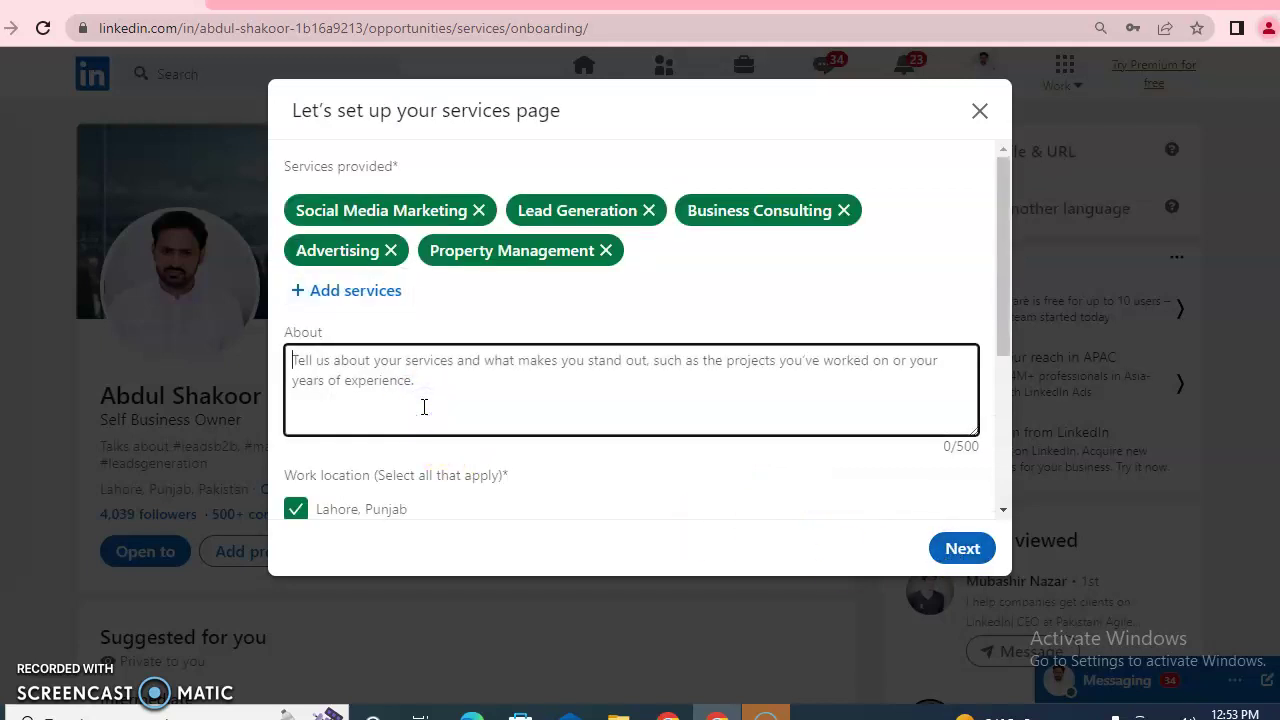
pyautogui.hotkey('ctrl', 'v')
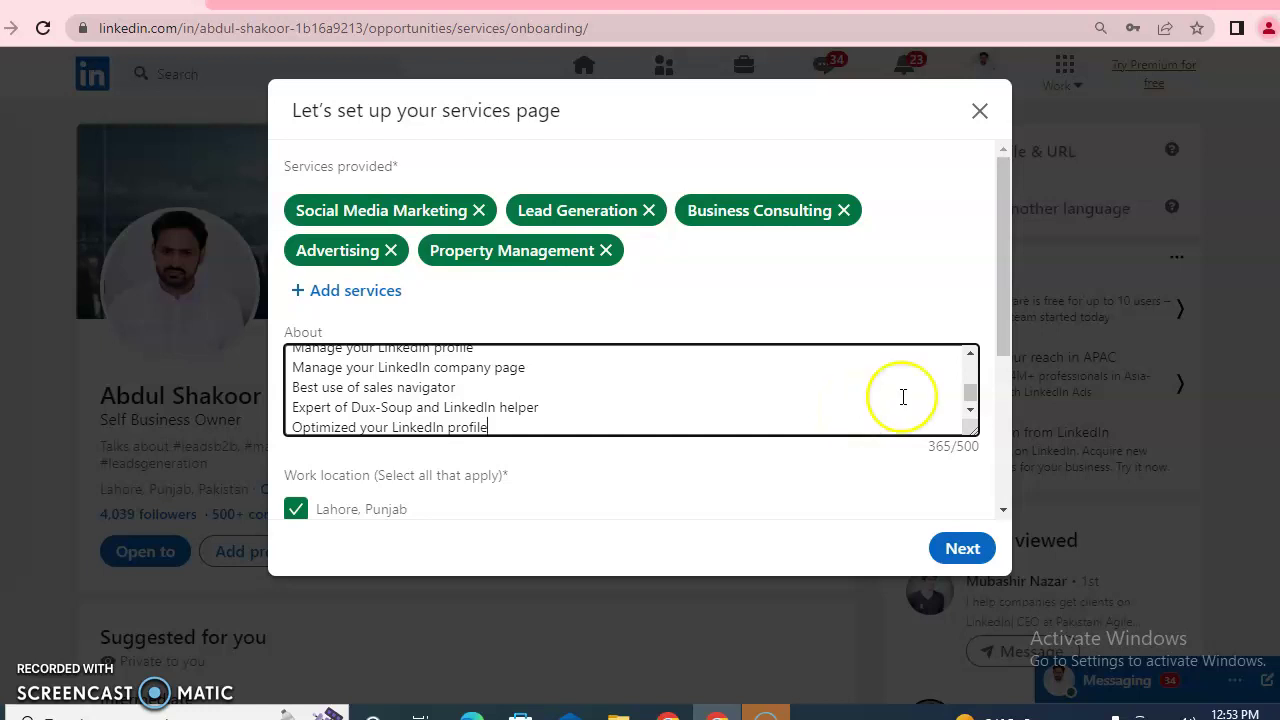
# Step: Mark the services as available for remote work and allow LinkedIn members outside the network to message for free
pyautogui.moveTo(1003, 340); pyautogui.dragTo(1000, 420)
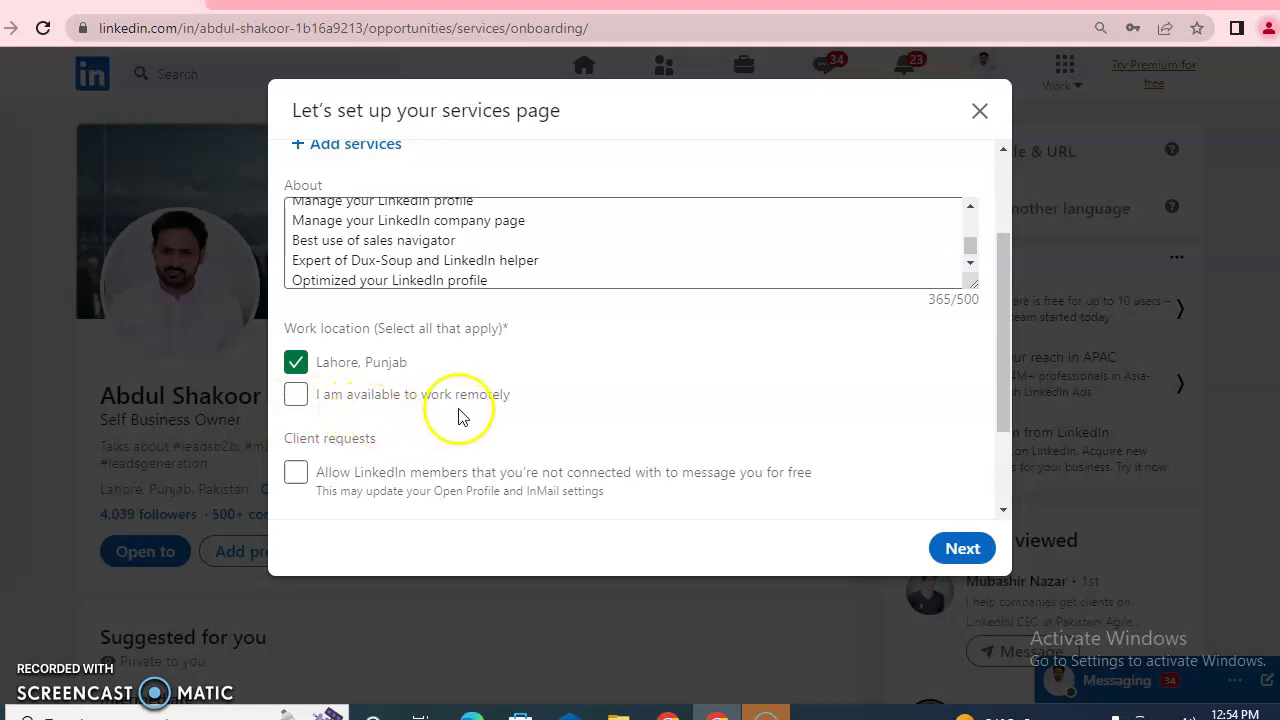
pyautogui.click(296, 395)
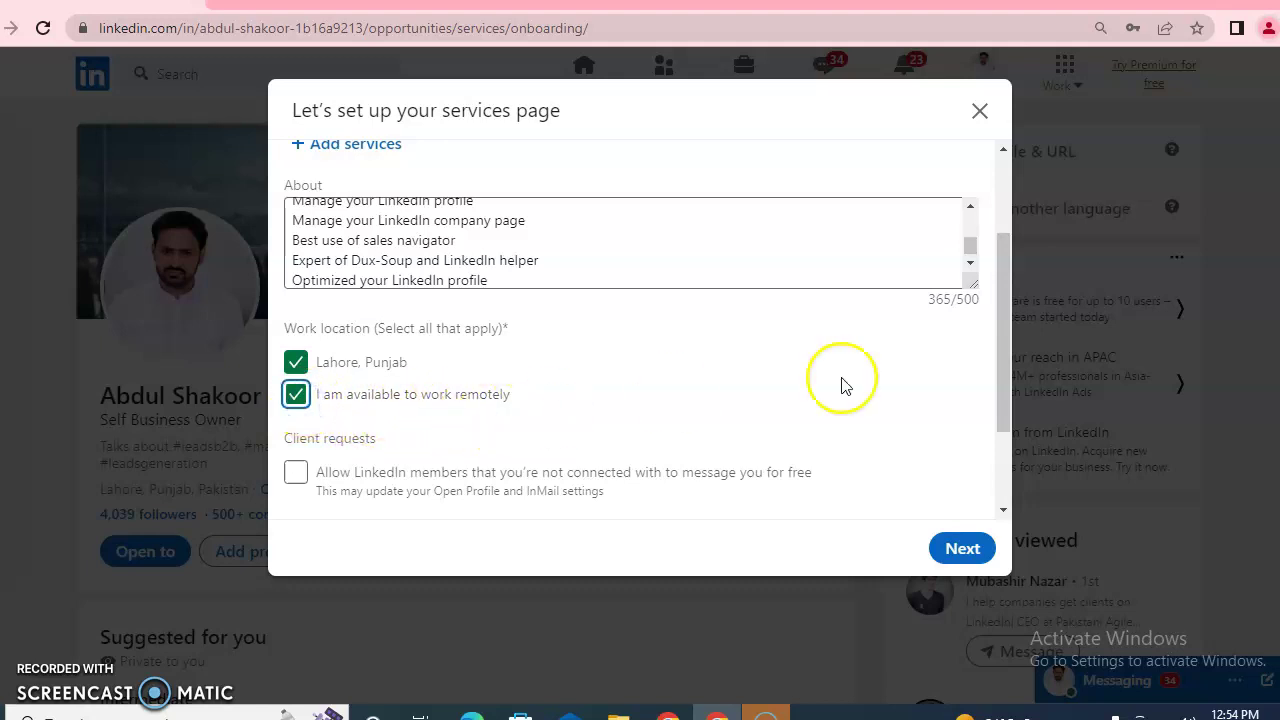
pyautogui.moveTo(998, 341); pyautogui.dragTo(995, 372)
pyautogui.click(292, 408)
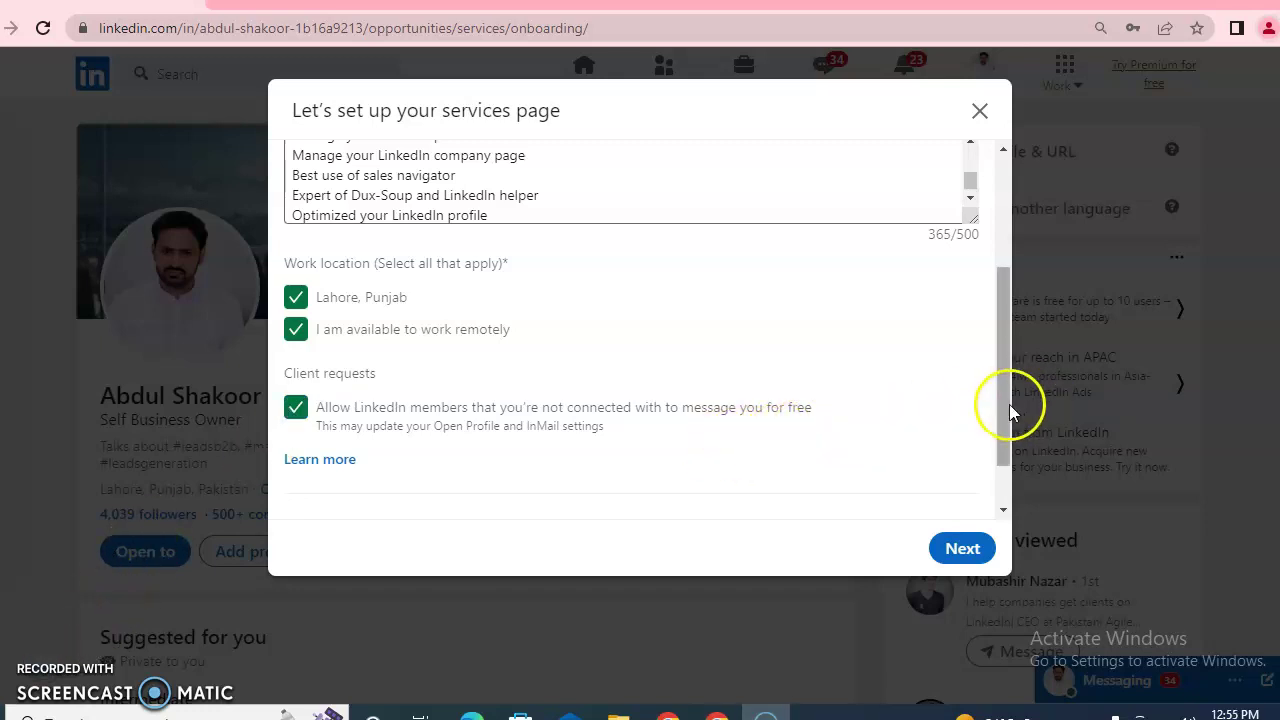
# Step: Continue to the services page preview, review it down to the services provided and publish the page
pyautogui.click(1004, 512)
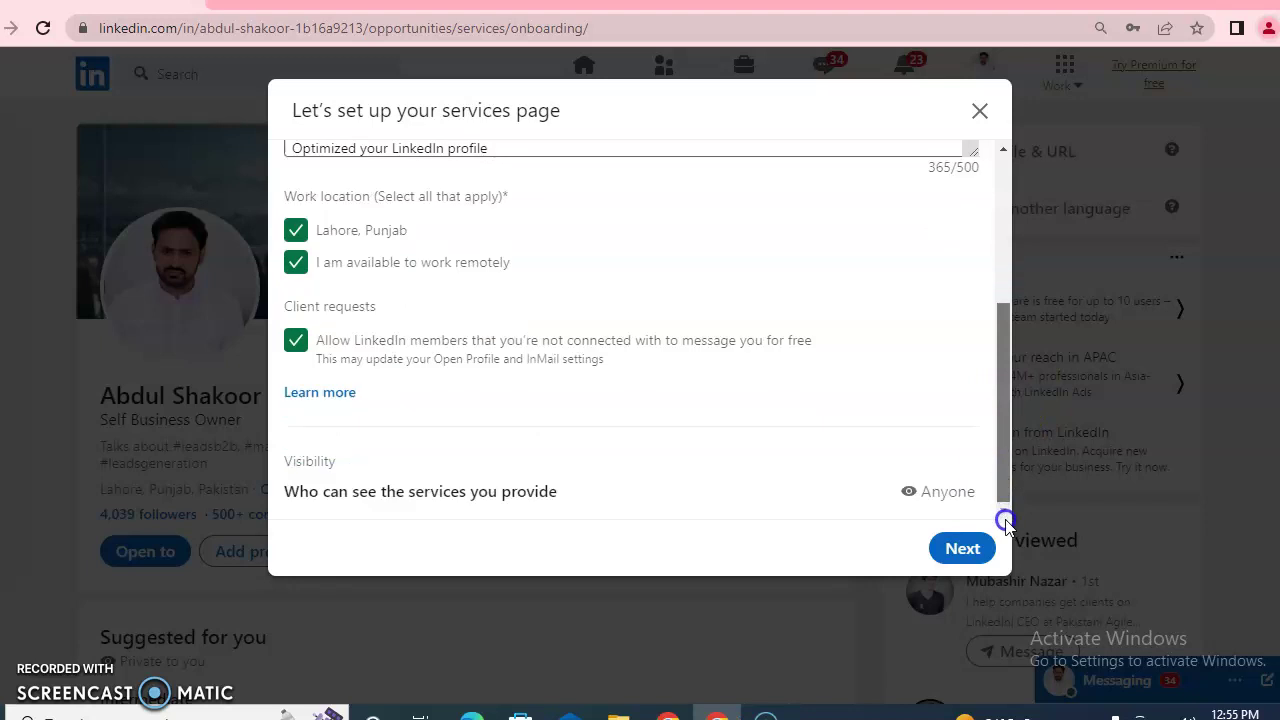
pyautogui.click(955, 550)
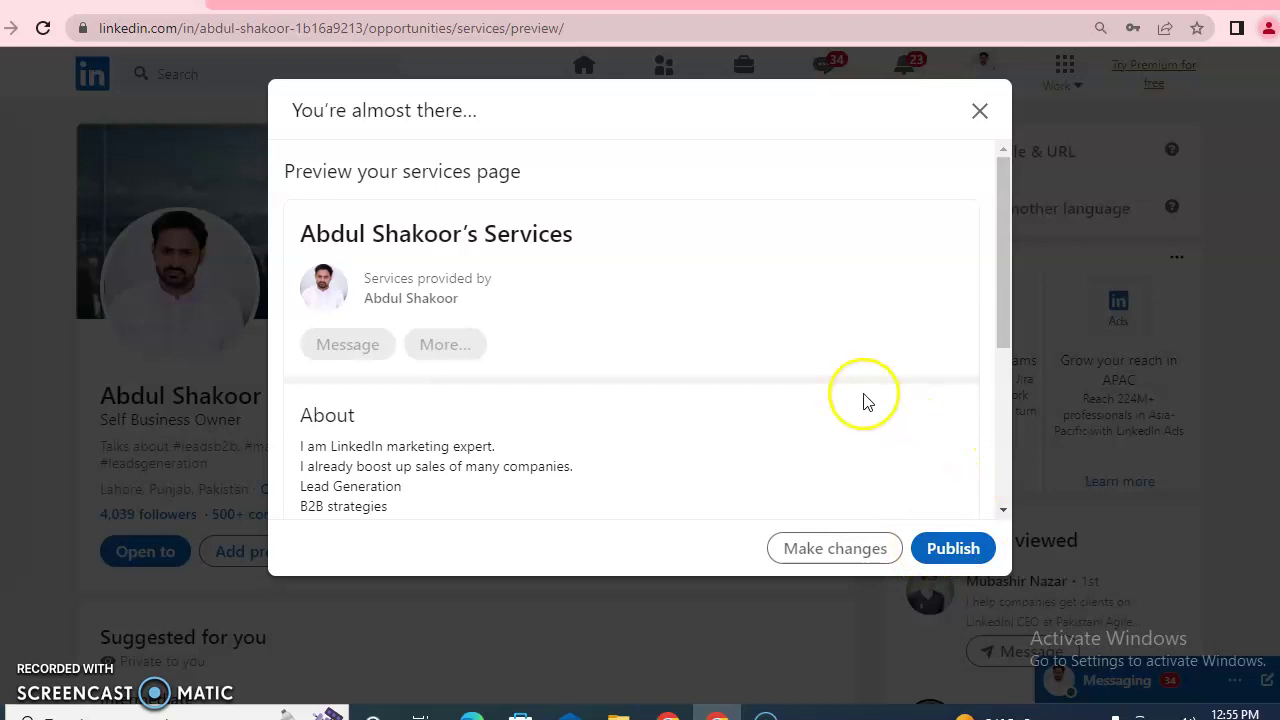
pyautogui.moveTo(1006, 246); pyautogui.dragTo(974, 431)
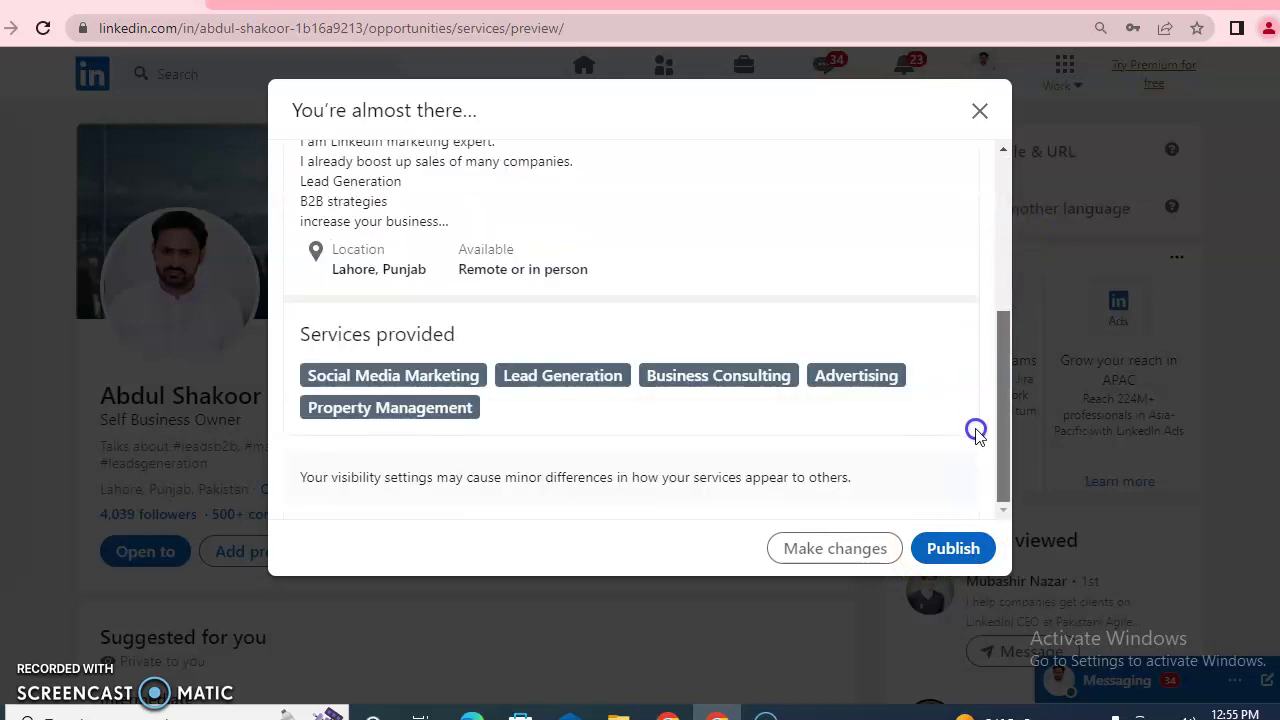
pyautogui.click(953, 556)
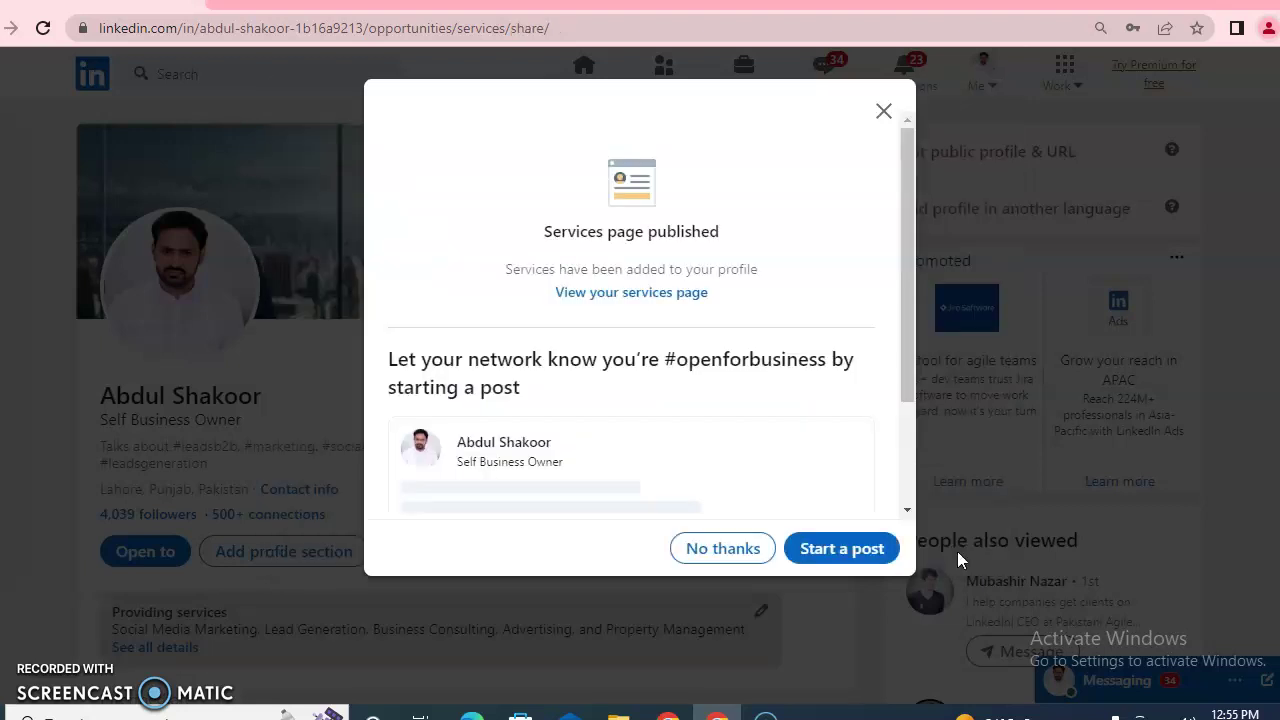
# Step: Start the suggested #OpenForBusiness post, look through its draft text and services link, and discard the draft
pyautogui.click(843, 549)
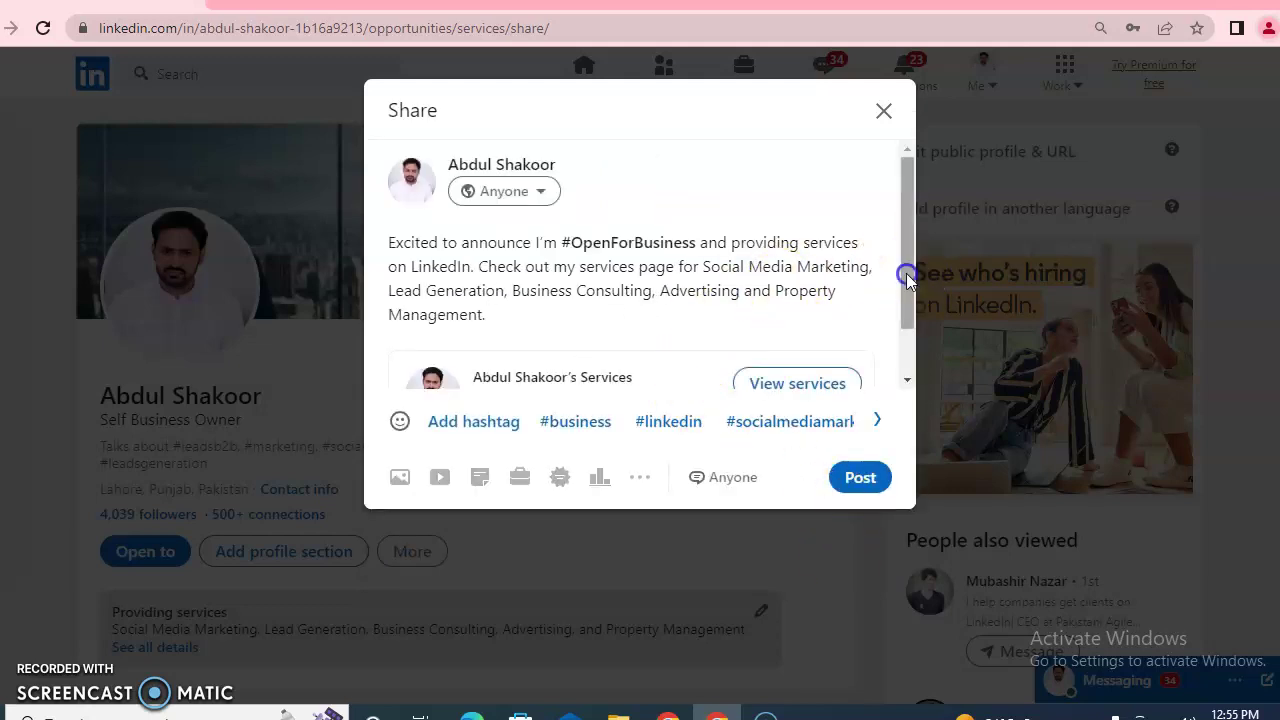
pyautogui.moveTo(907, 277); pyautogui.dragTo(908, 383)
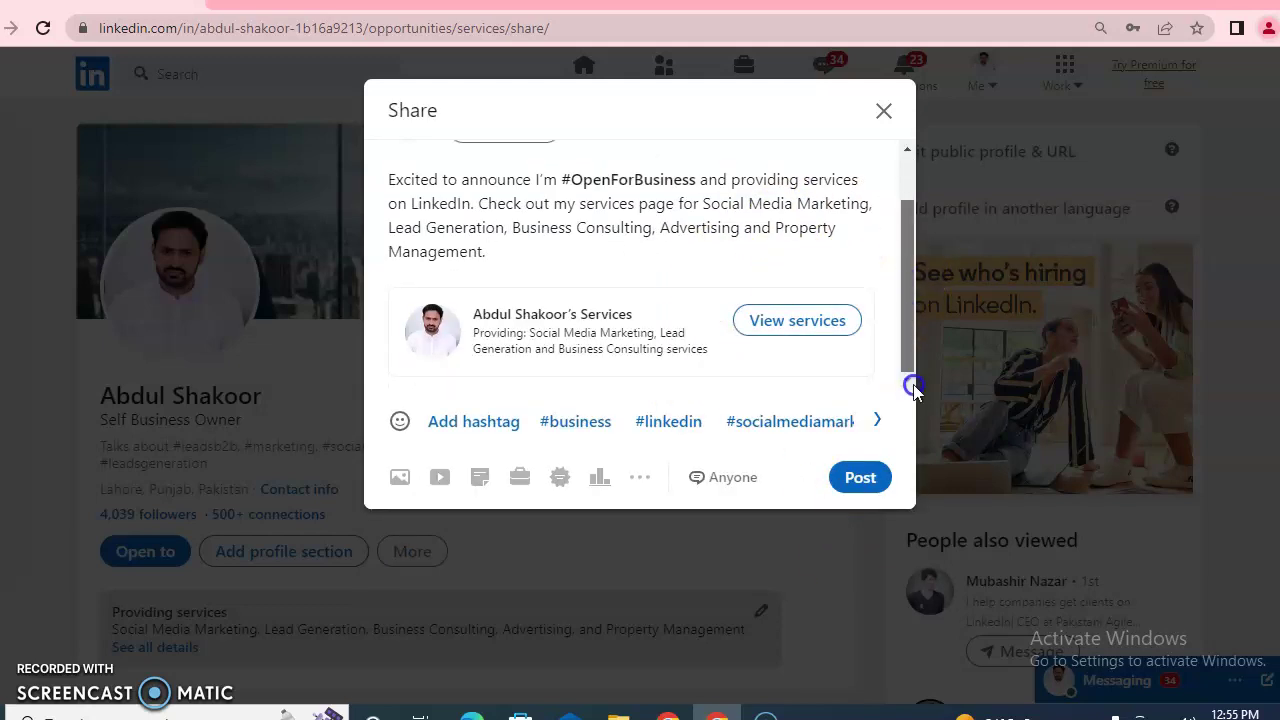
pyautogui.click(884, 112)
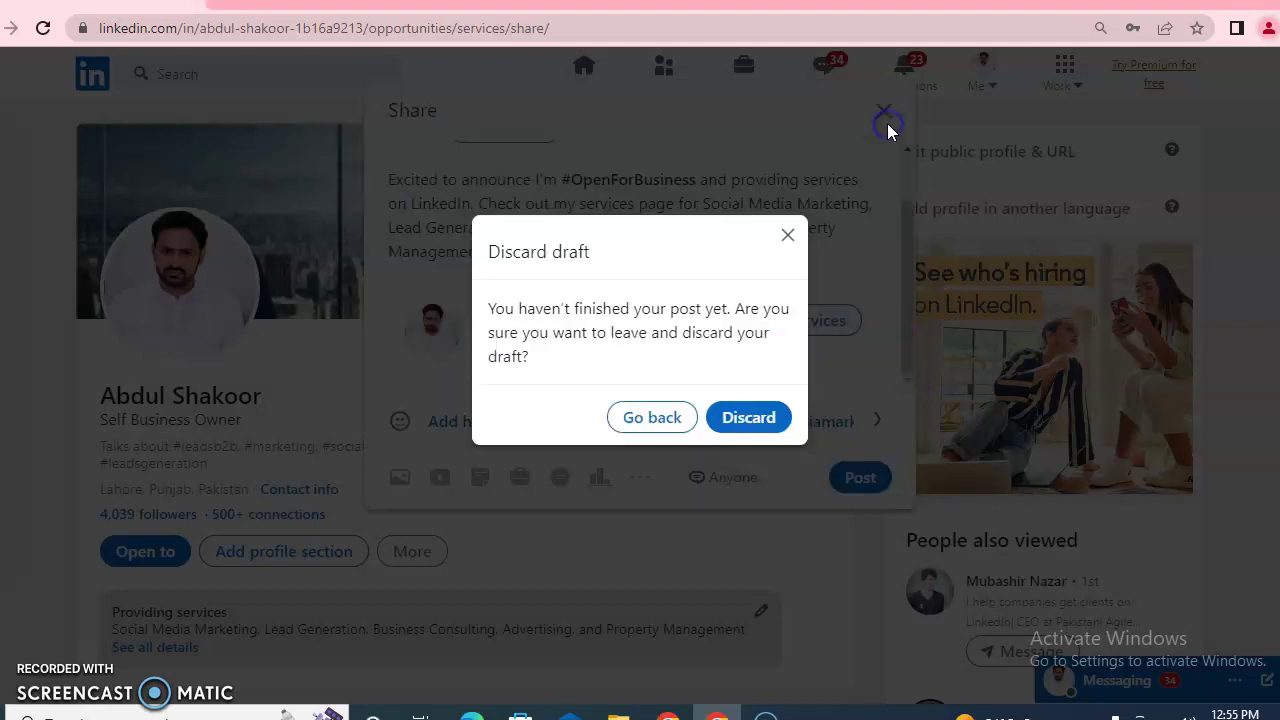
pyautogui.click(757, 417)
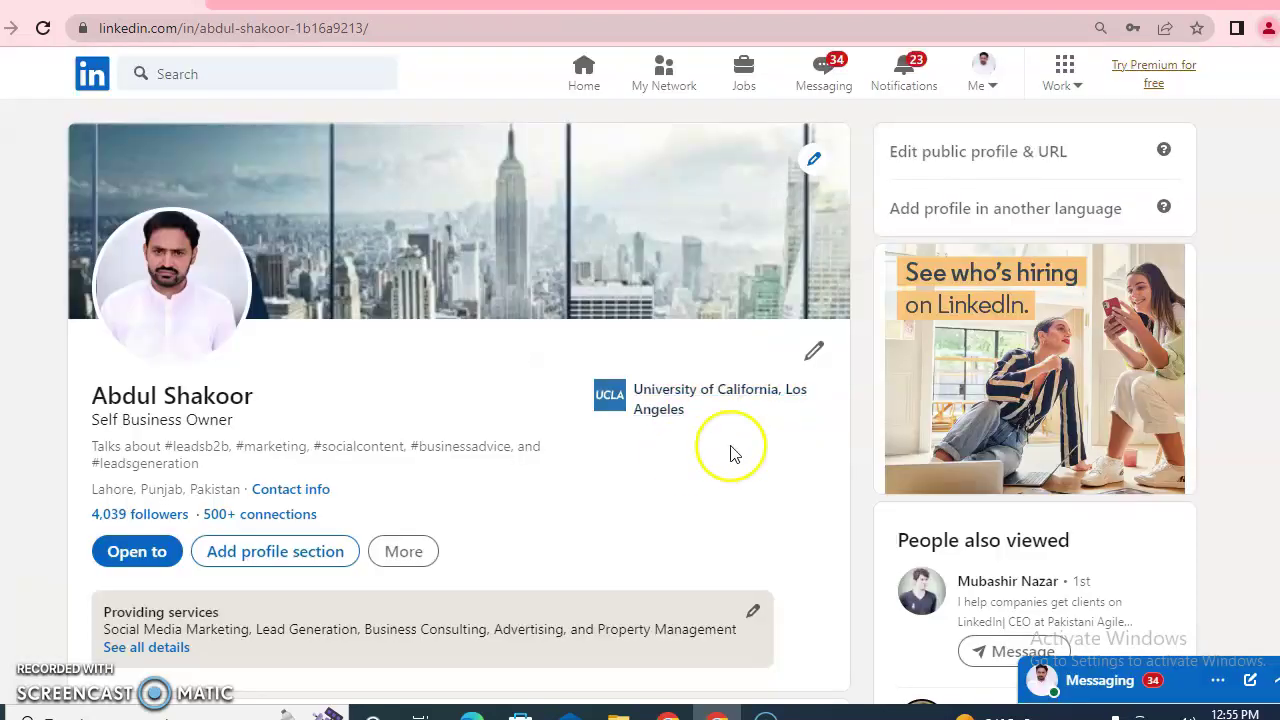
# Step: Open the published services page from the profile and start a review invitation for Social Media Marketing
pyautogui.scroll(-3, 640, 400)
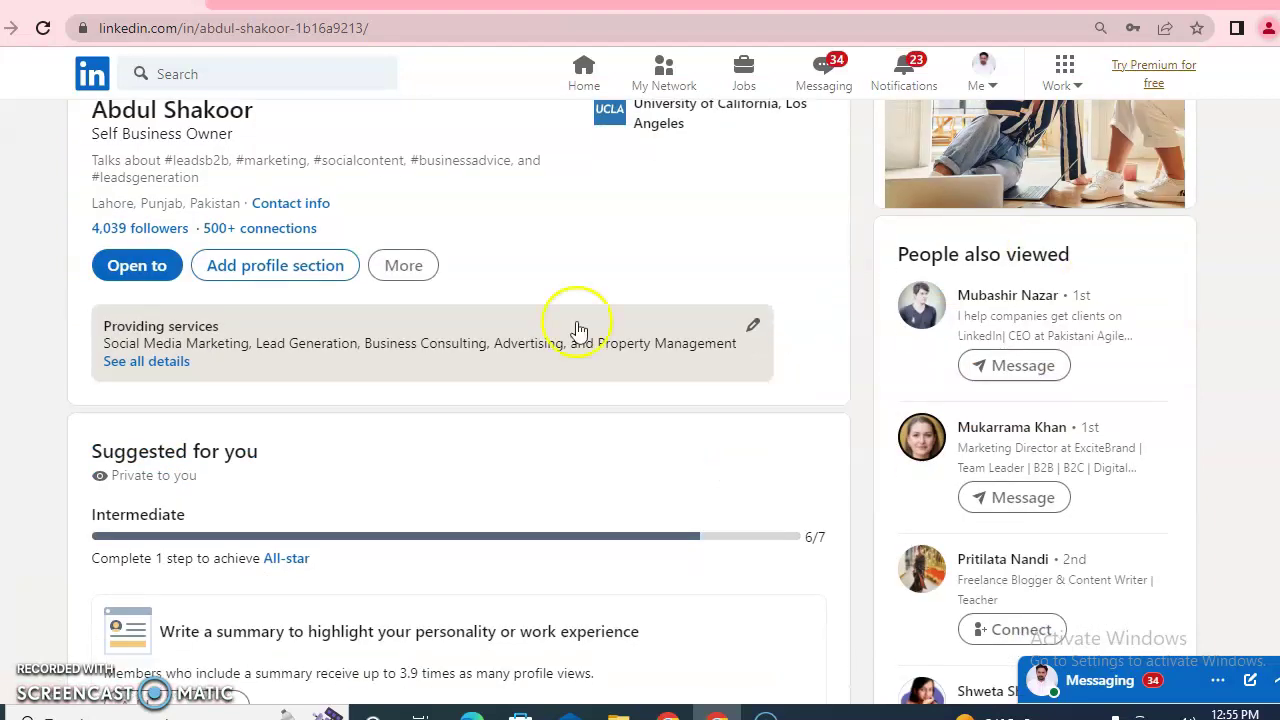
pyautogui.click(143, 362)
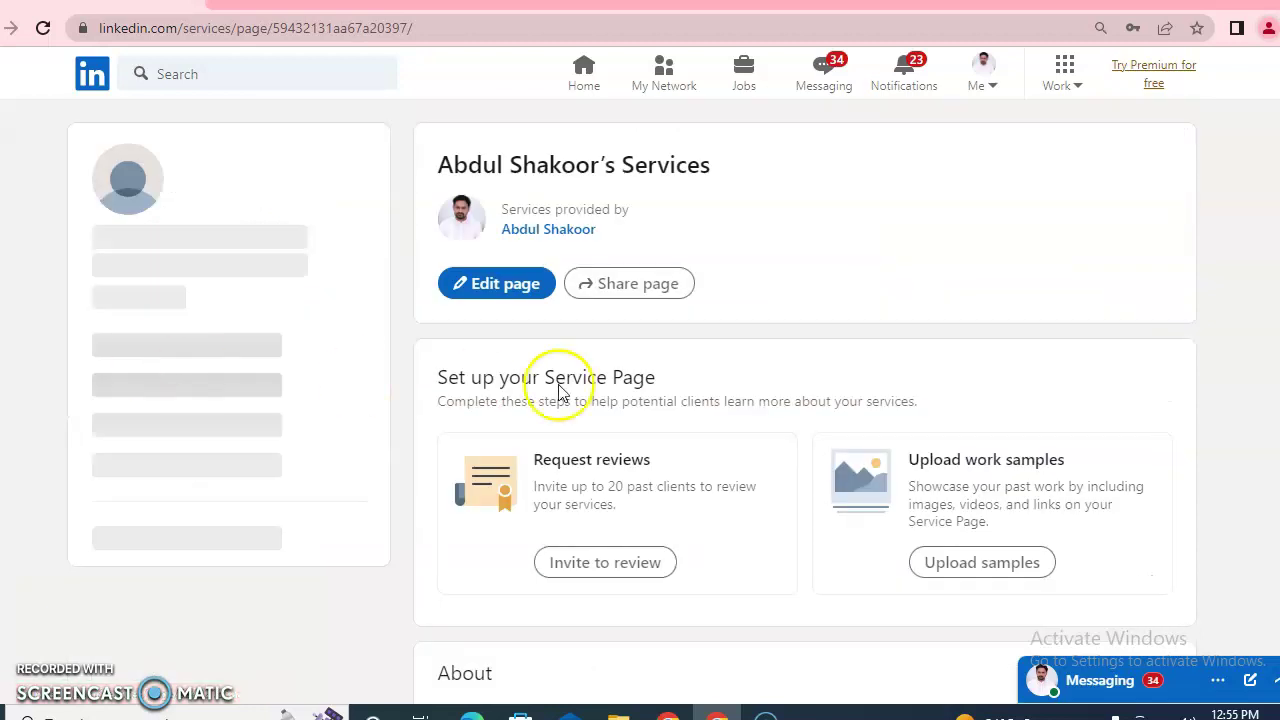
pyautogui.click(606, 565)
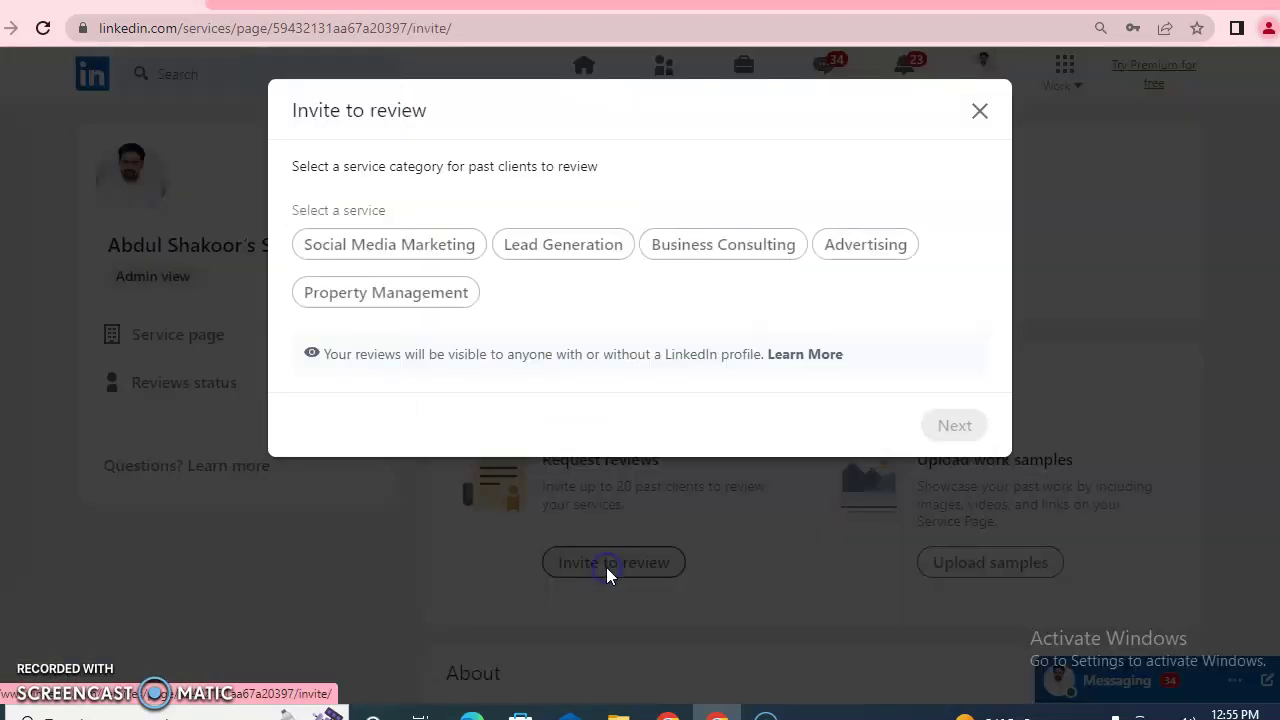
pyautogui.click(426, 252)
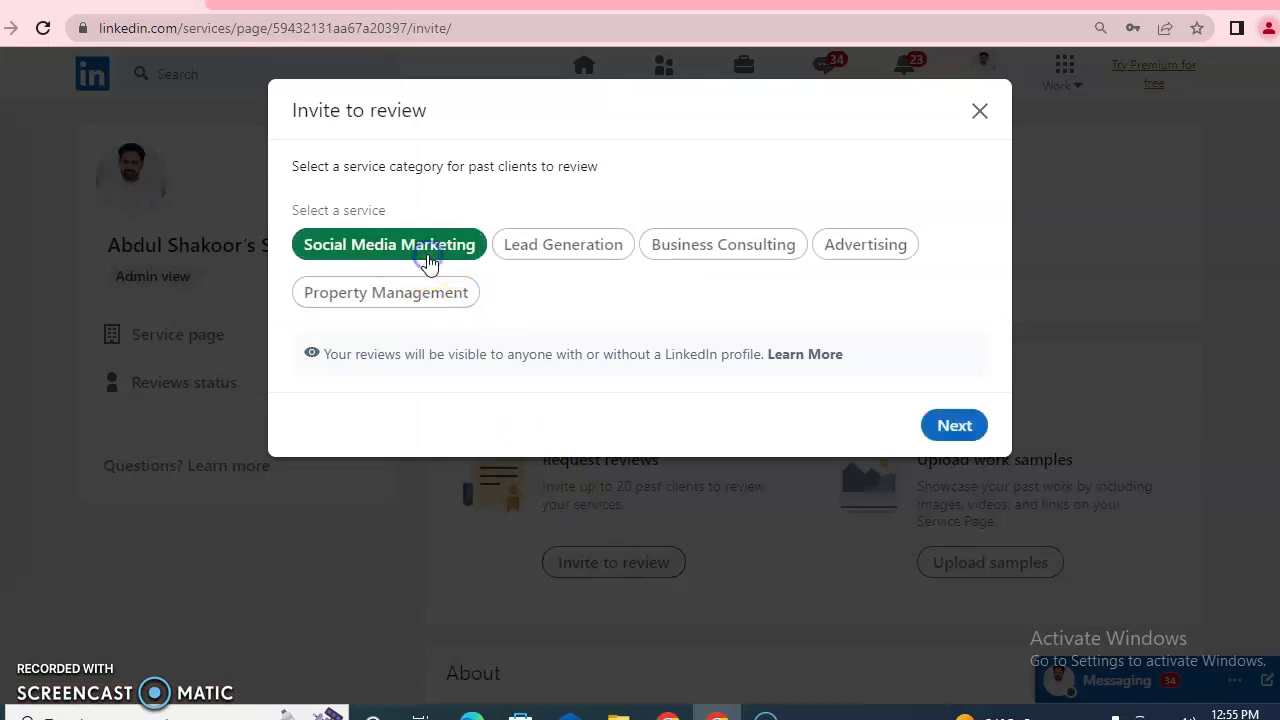
pyautogui.click(952, 432)
# Step: Search the connections for "mubas", select the first matching client and send the review invitation
pyautogui.click(595, 333)
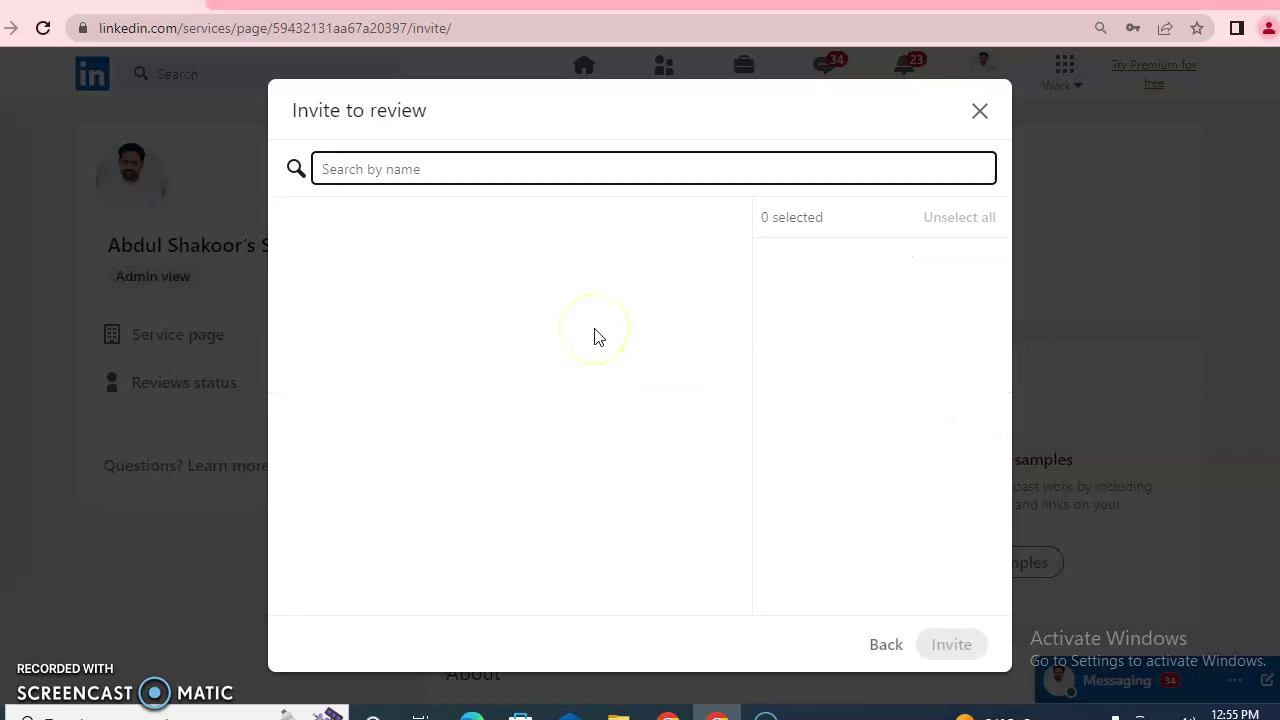
pyautogui.write('mu')
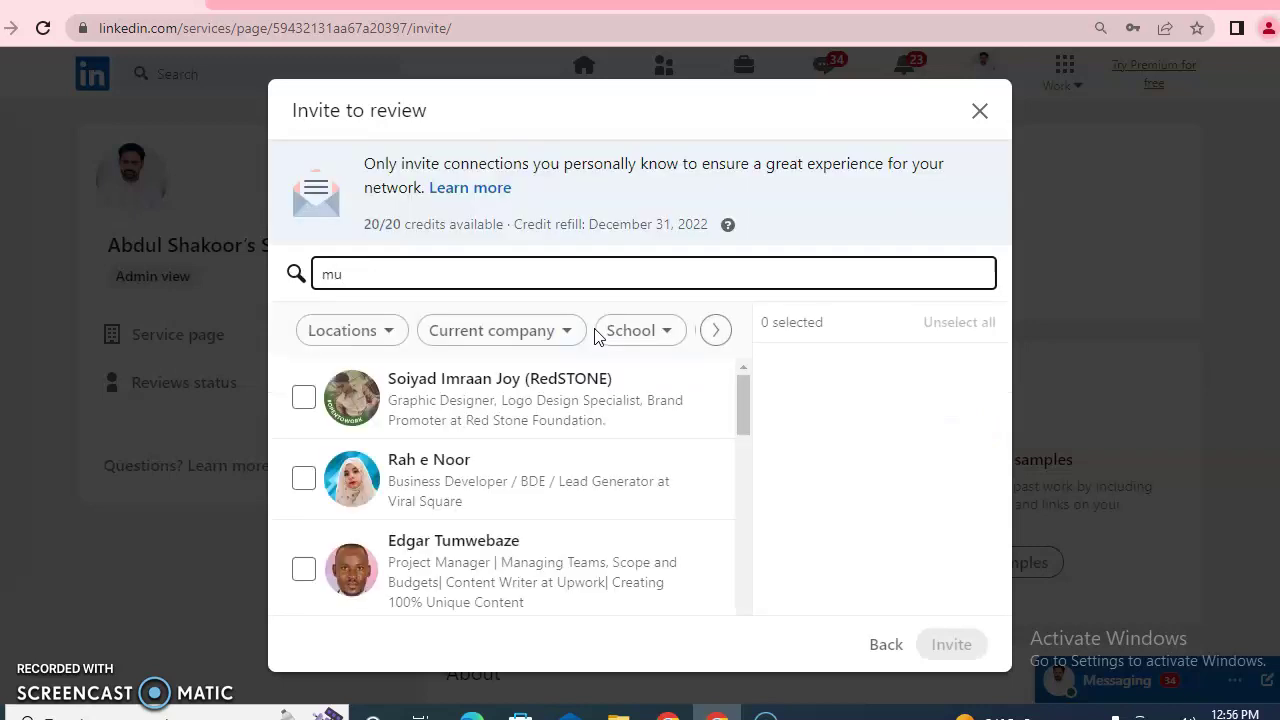
pyautogui.write('bas')
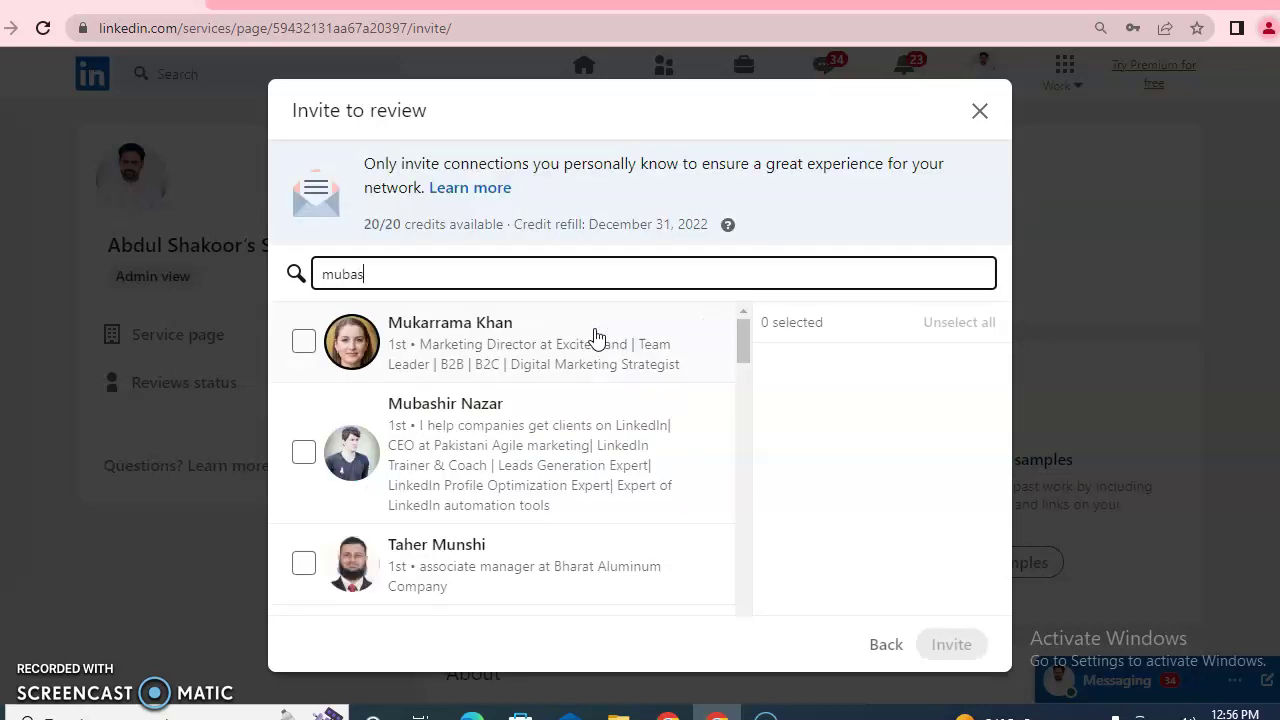
pyautogui.click(323, 370)
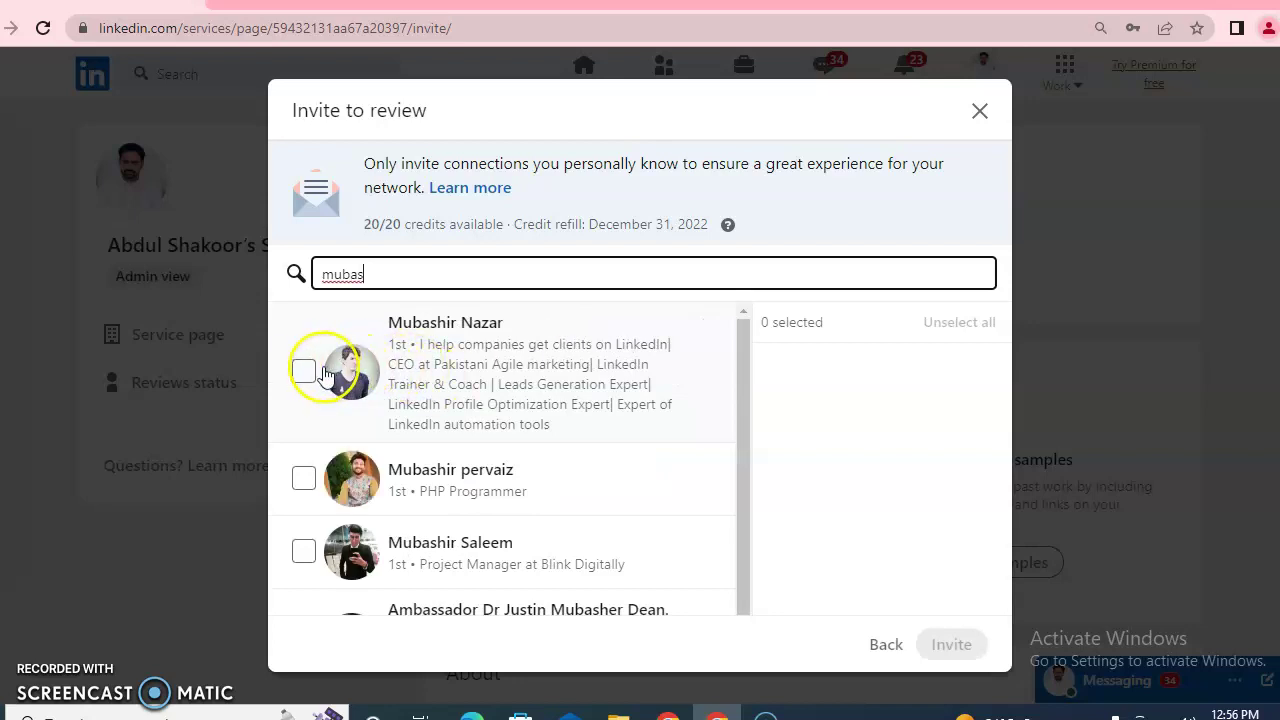
pyautogui.click(305, 371)
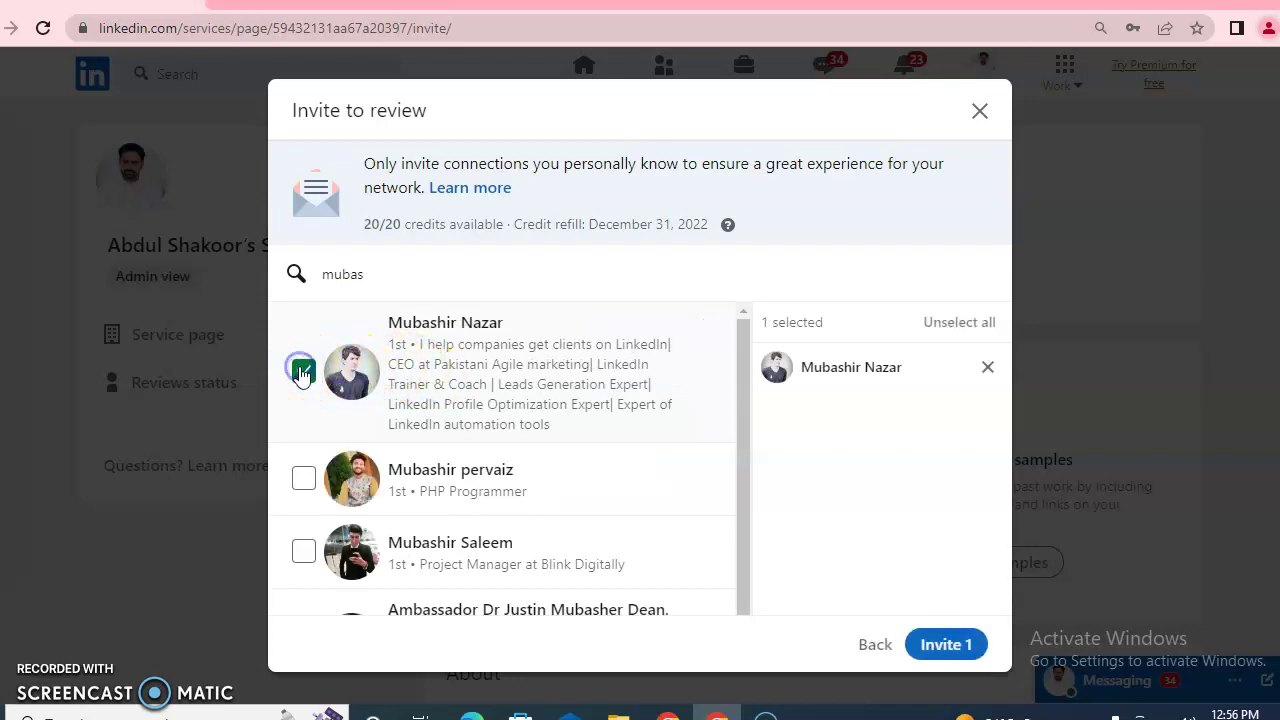
pyautogui.click(950, 641)
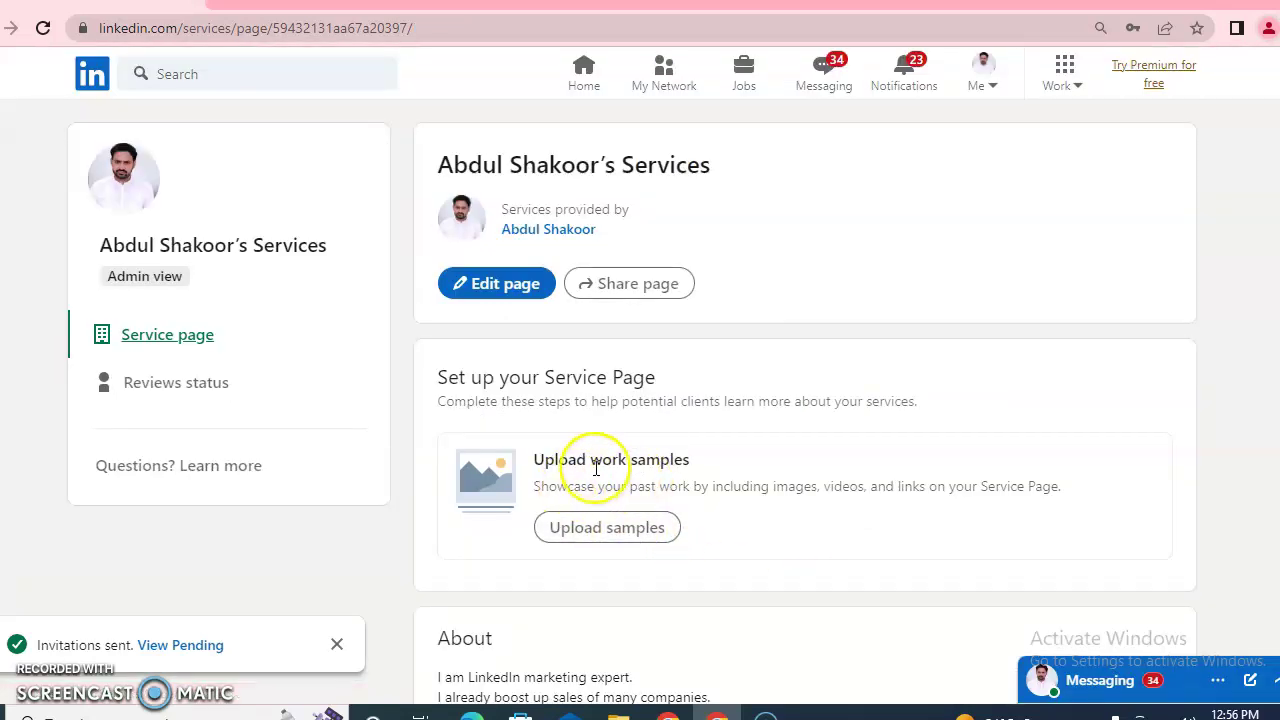
# Step: Upload the pngtree flash power thunder illustration image from the Desktop as a work sample for the services page
pyautogui.click(605, 530)
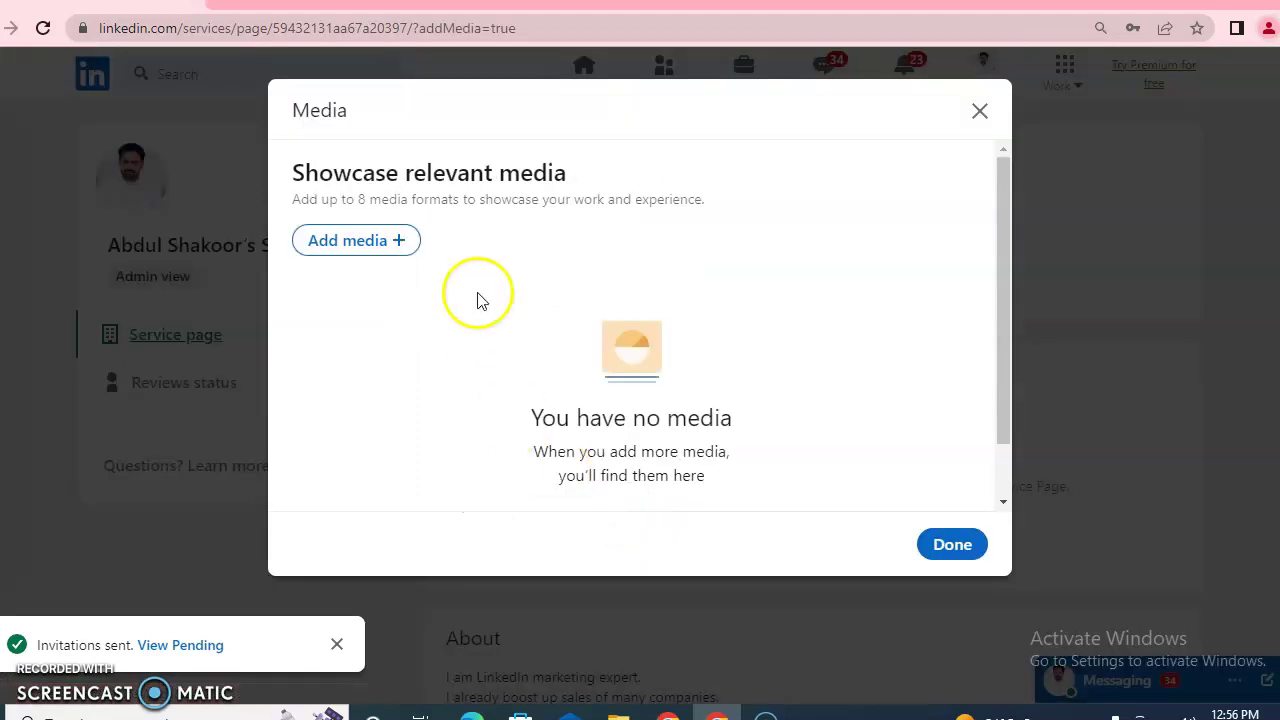
pyautogui.click(390, 238)
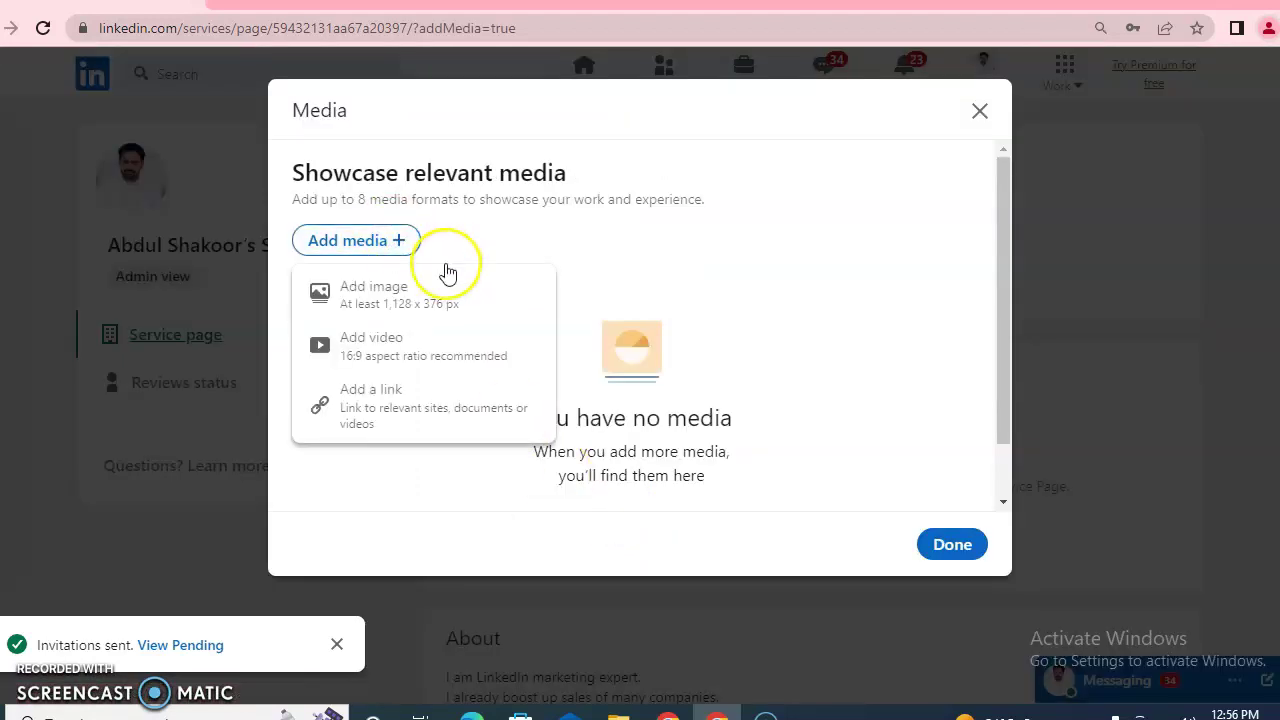
pyautogui.click(450, 326)
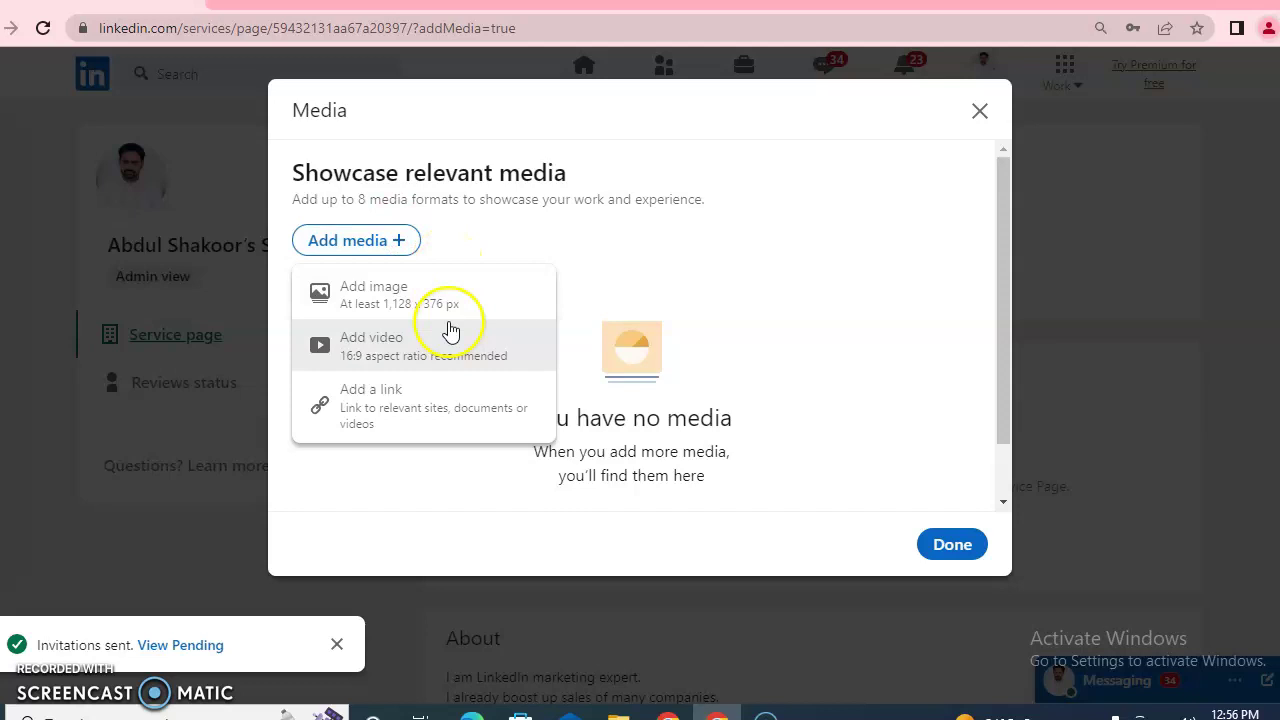
pyautogui.click(427, 290)
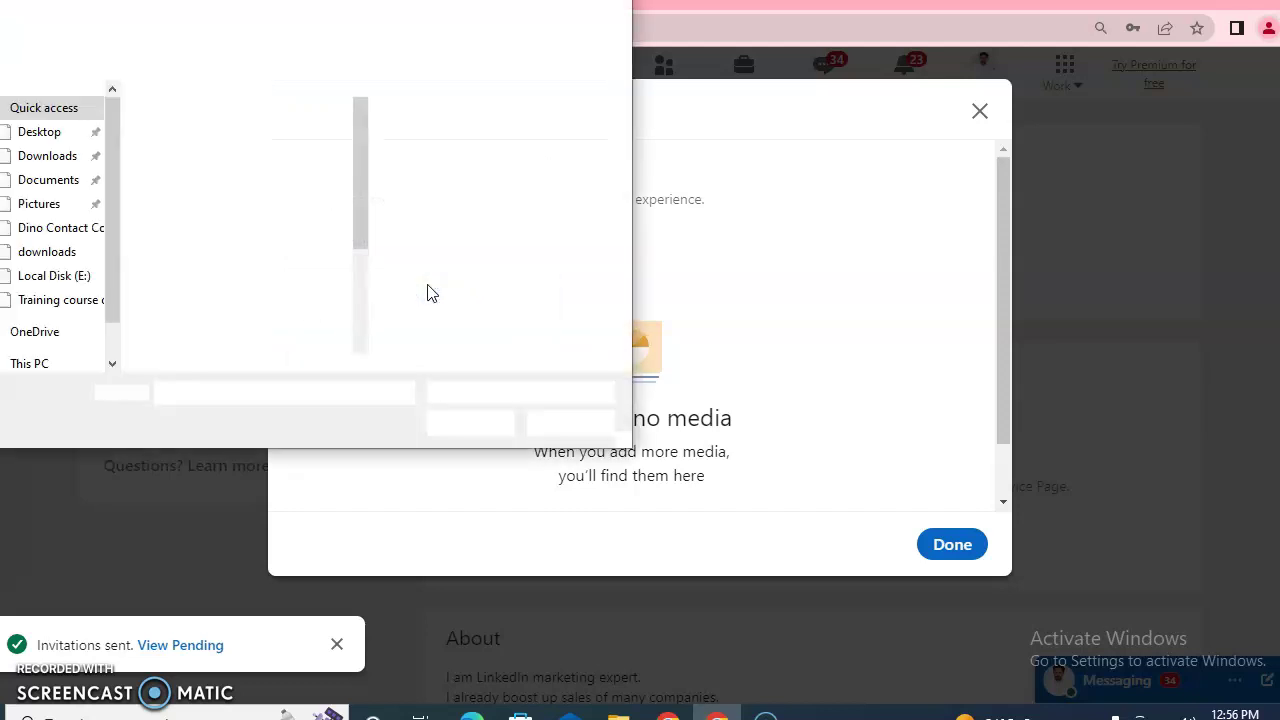
pyautogui.click(70, 135)
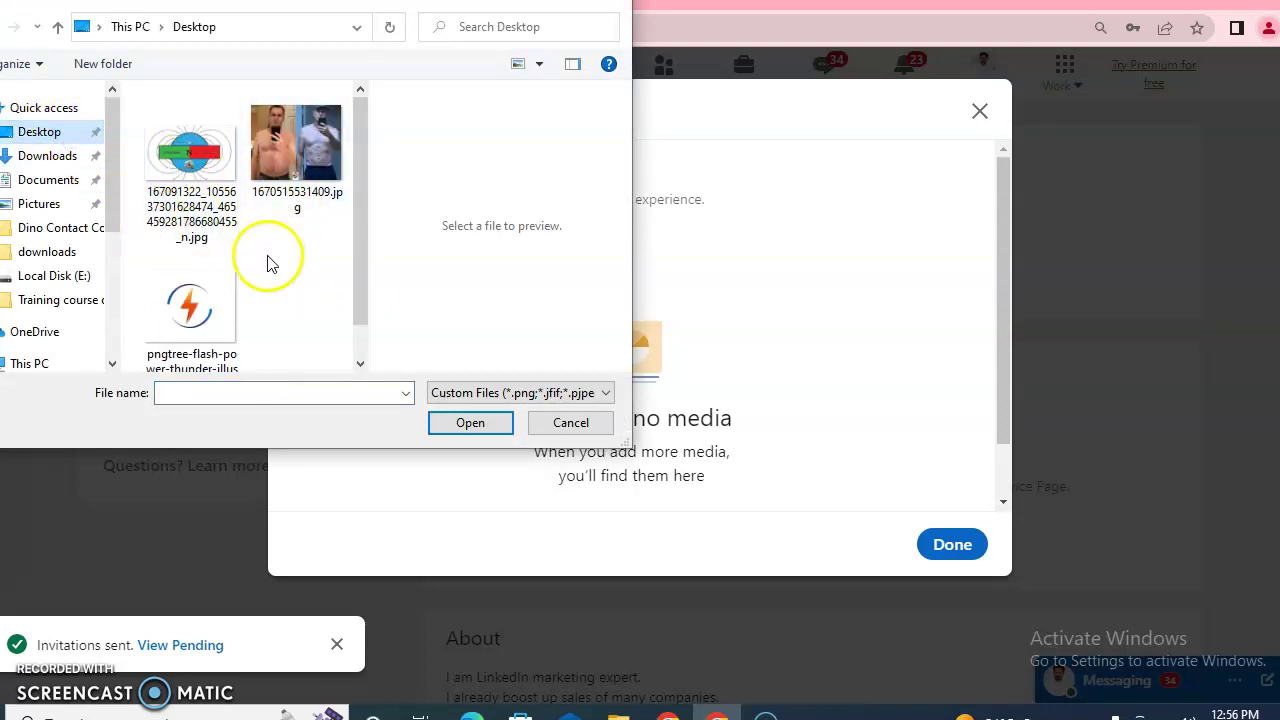
pyautogui.click(222, 318)
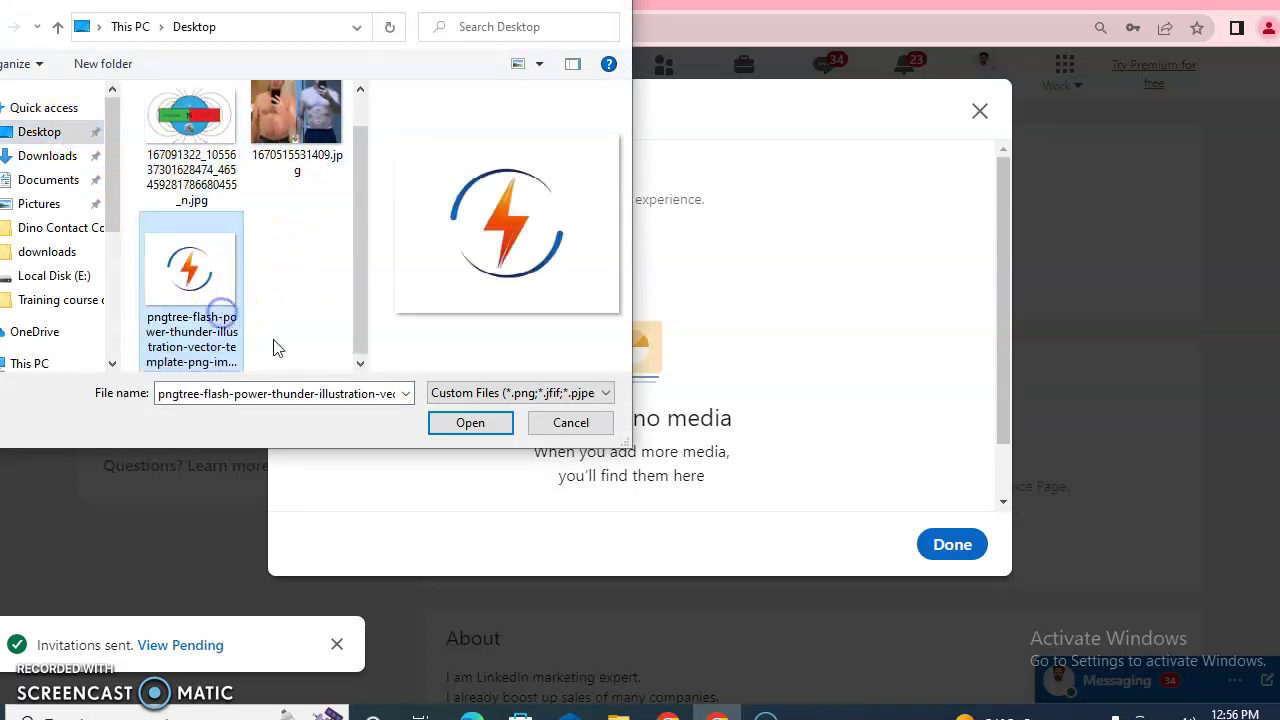
pyautogui.click(457, 422)
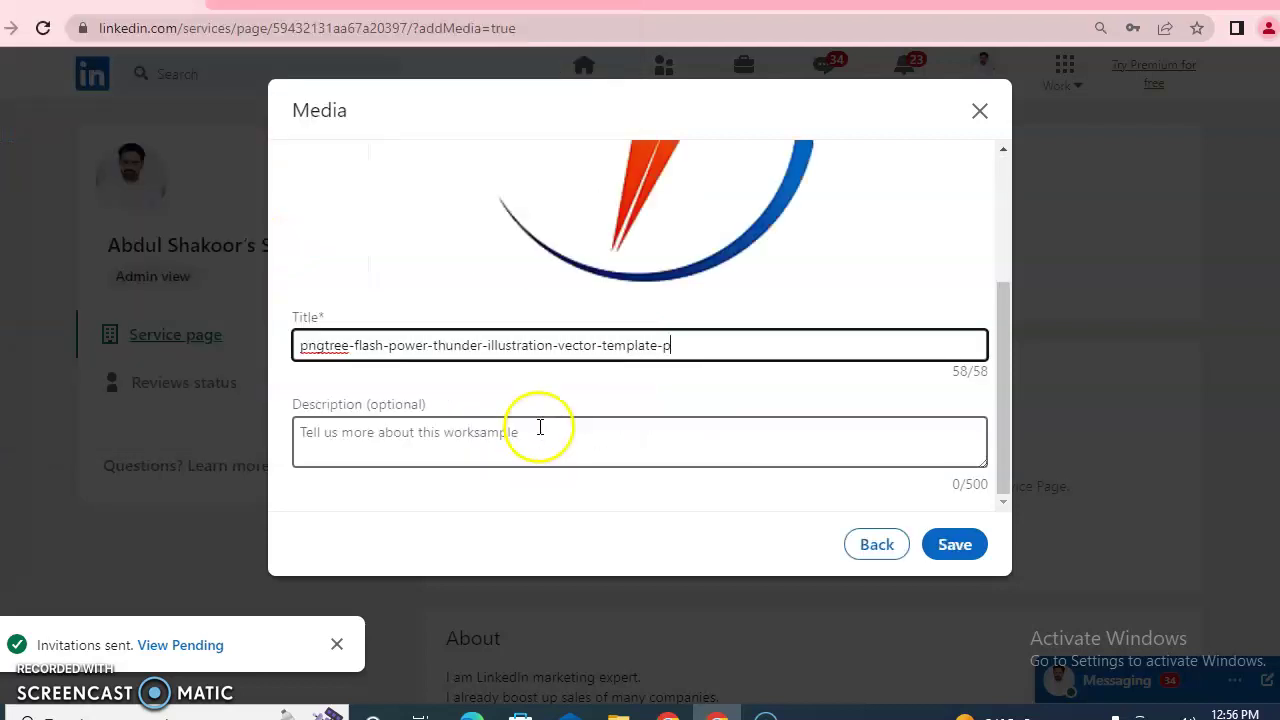
# Step: Save the work sample without a description, decline the suggested post and check the page's Media section
pyautogui.click(660, 443)
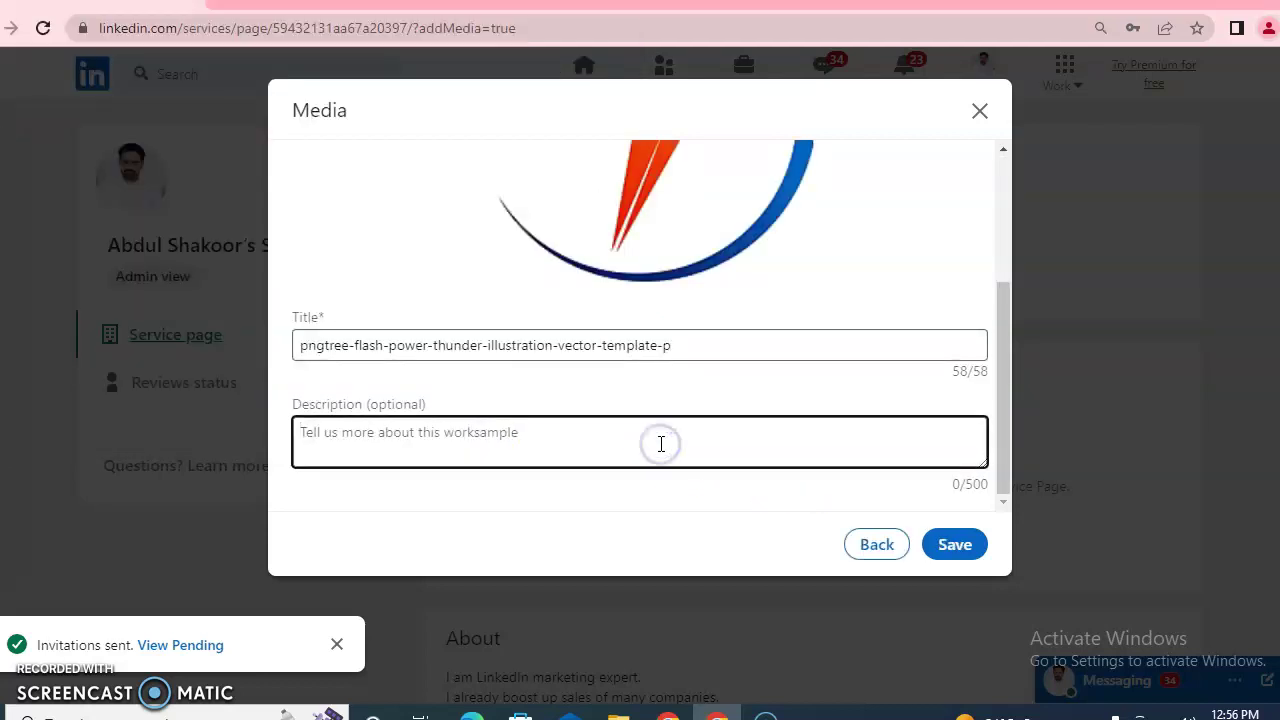
pyautogui.click(955, 545)
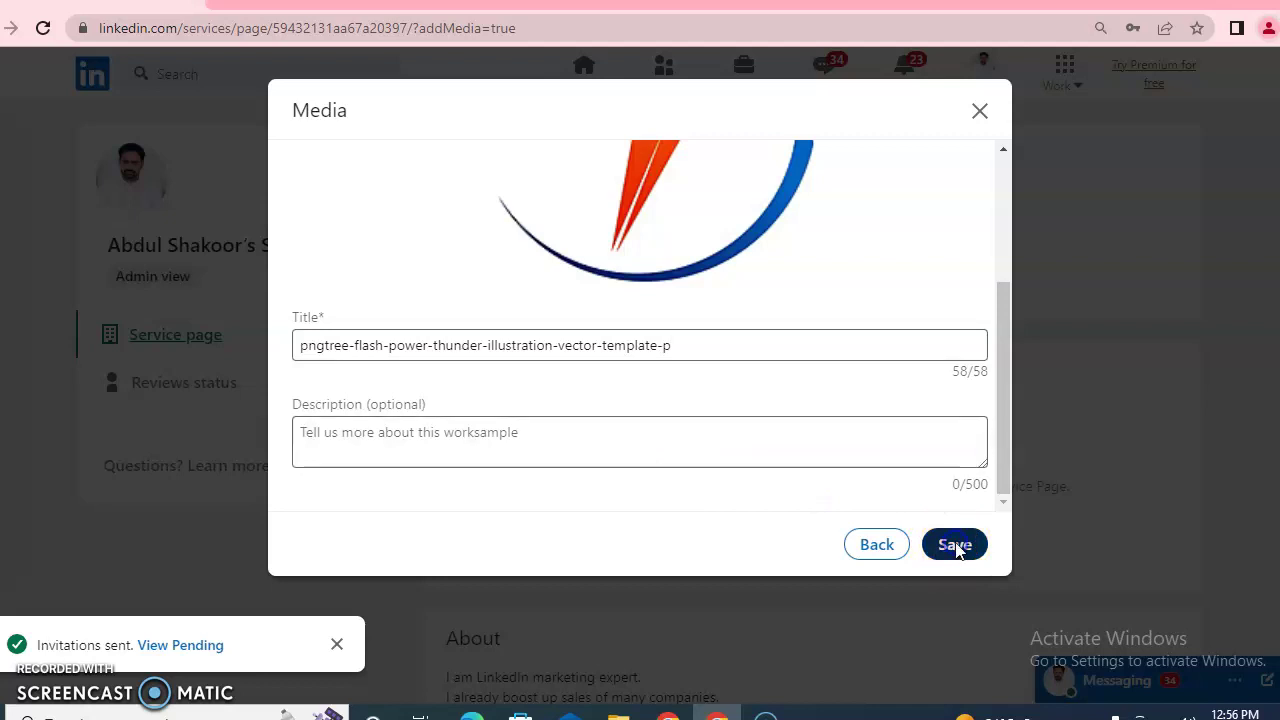
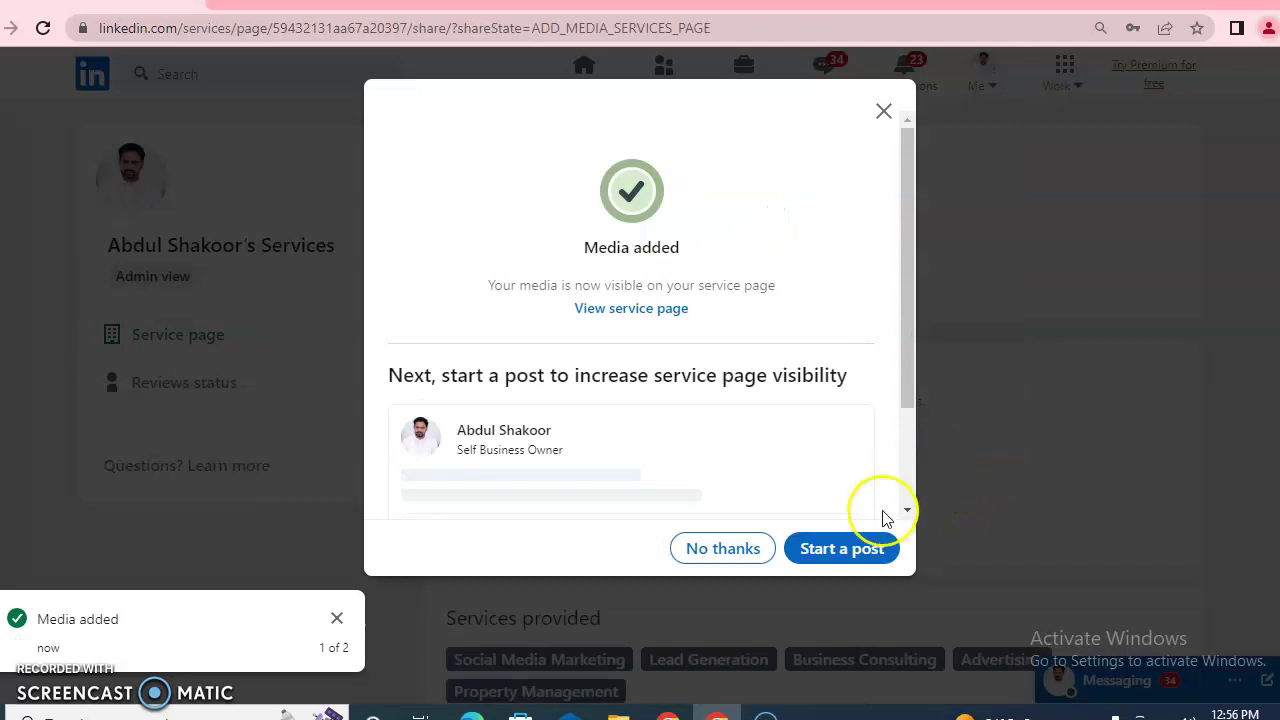
pyautogui.click(757, 558)
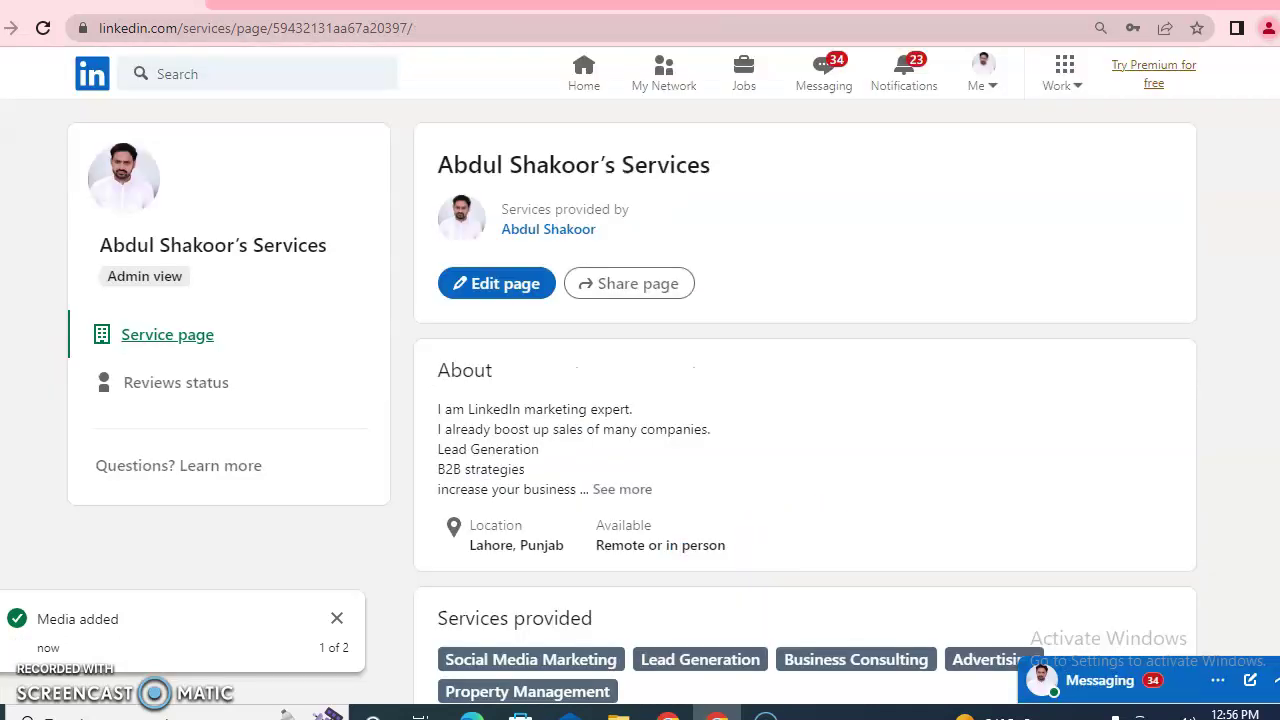
pyautogui.scroll(-5, 805, 420)
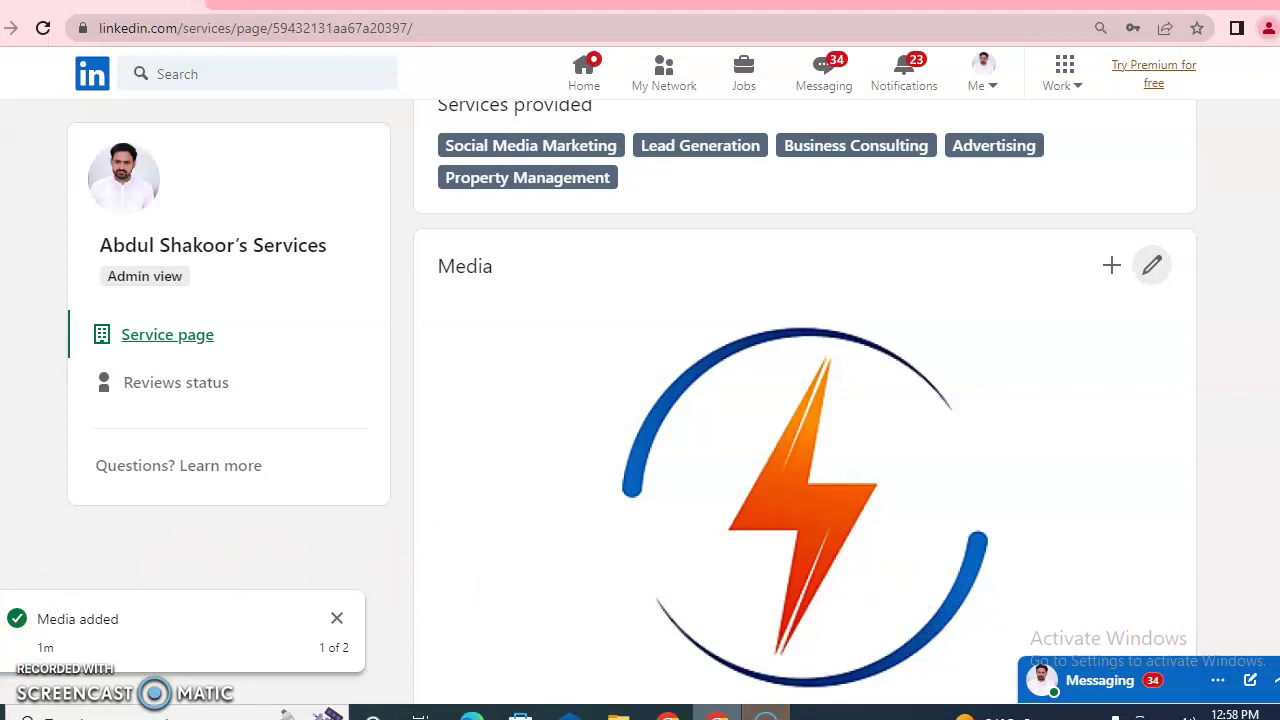
# Step: Switch to the other account's browser window and open the provider's full service details from the profile
pyautogui.click(669, 712)
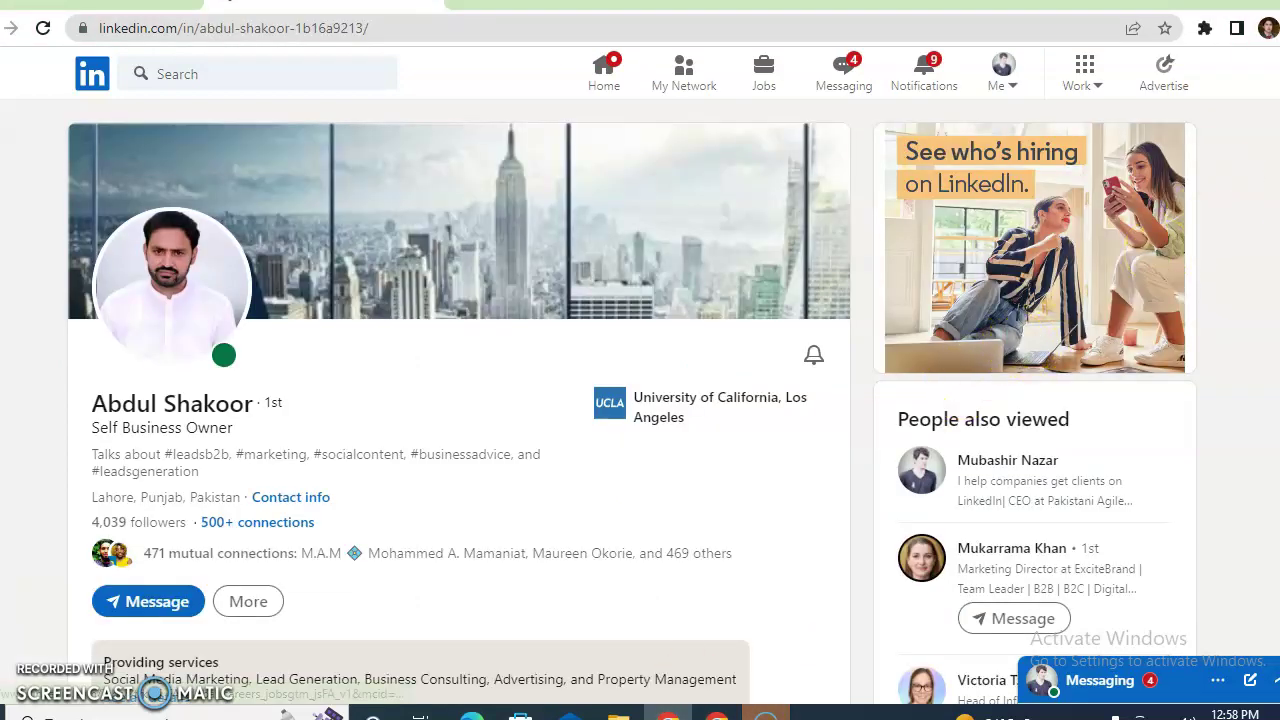
pyautogui.scroll(-2, 632, 402)
pyautogui.scroll(2, 632, 402)
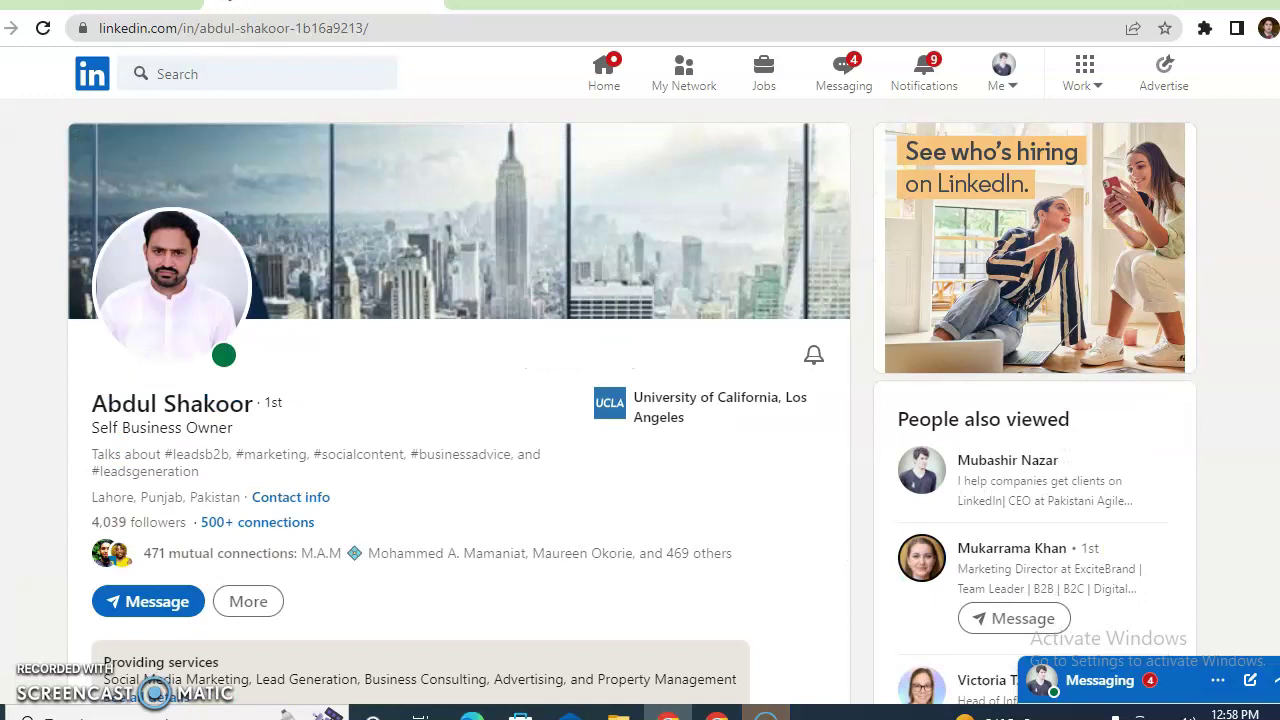
pyautogui.scroll(-3, 632, 402)
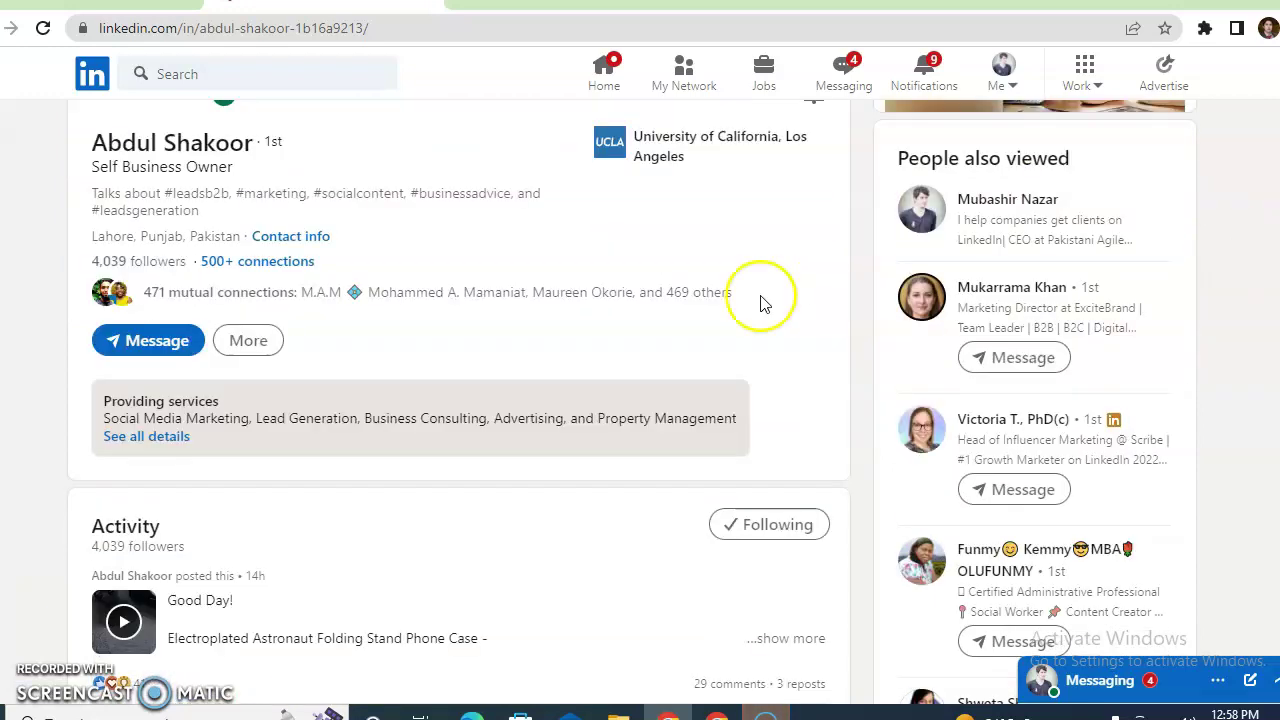
pyautogui.click(182, 446)
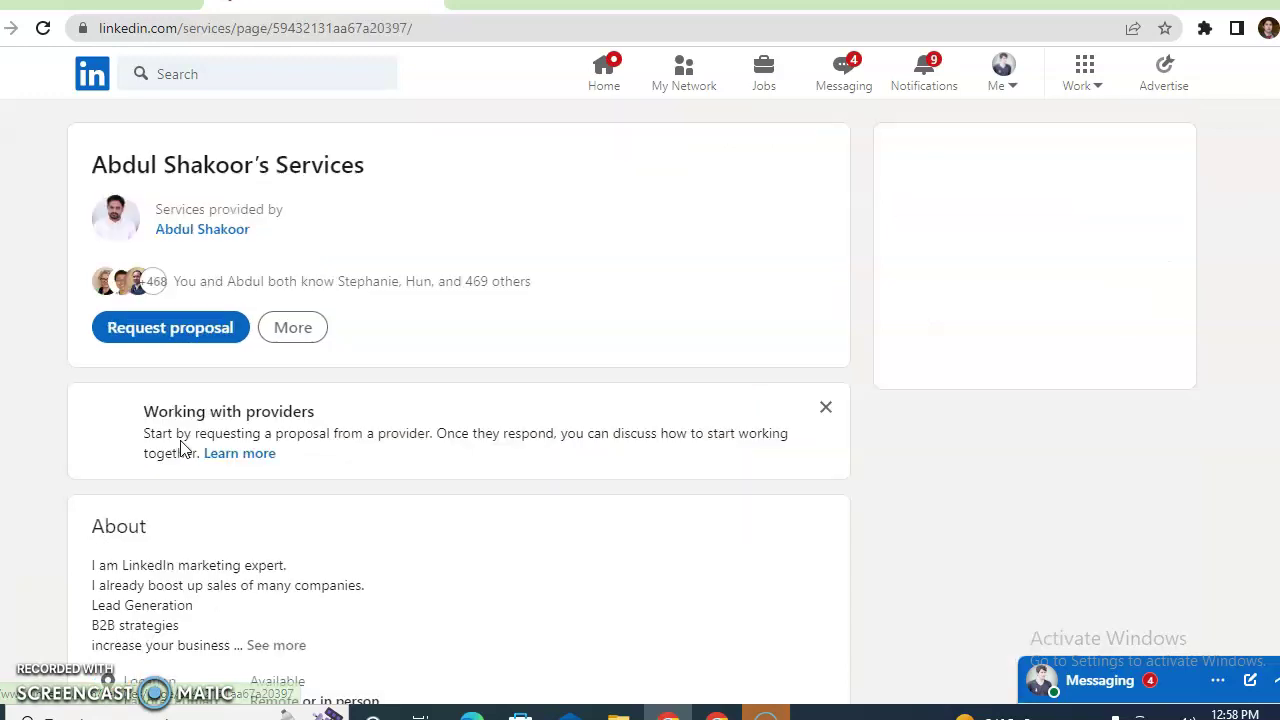
# Step: Start a proposal request for Social Media Marketing and choose LinkedIn as the channel
pyautogui.click(178, 336)
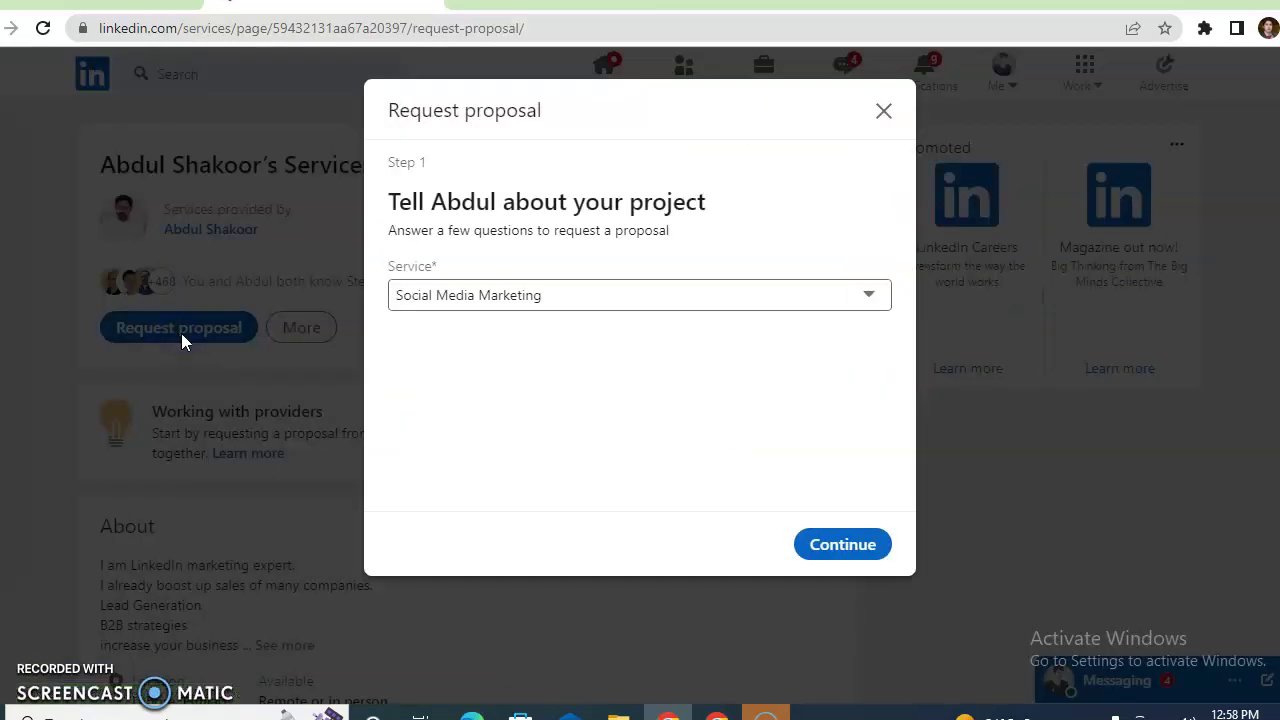
pyautogui.click(835, 552)
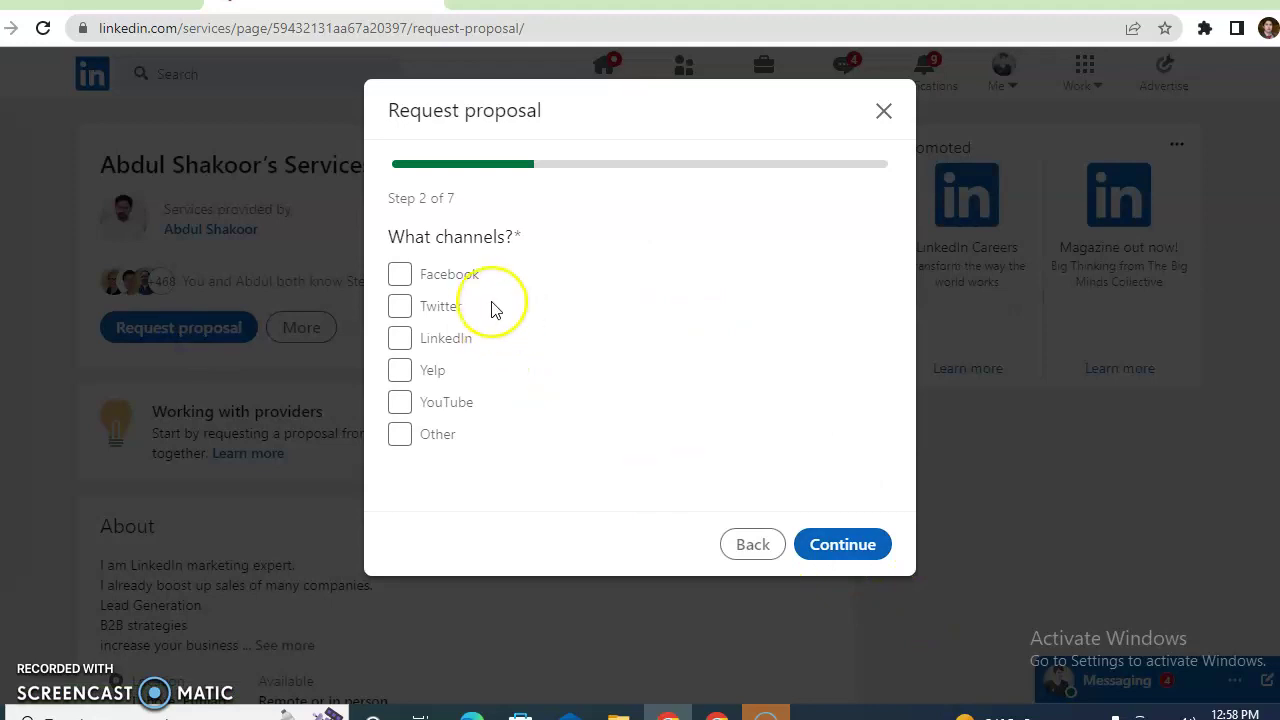
pyautogui.click(443, 338)
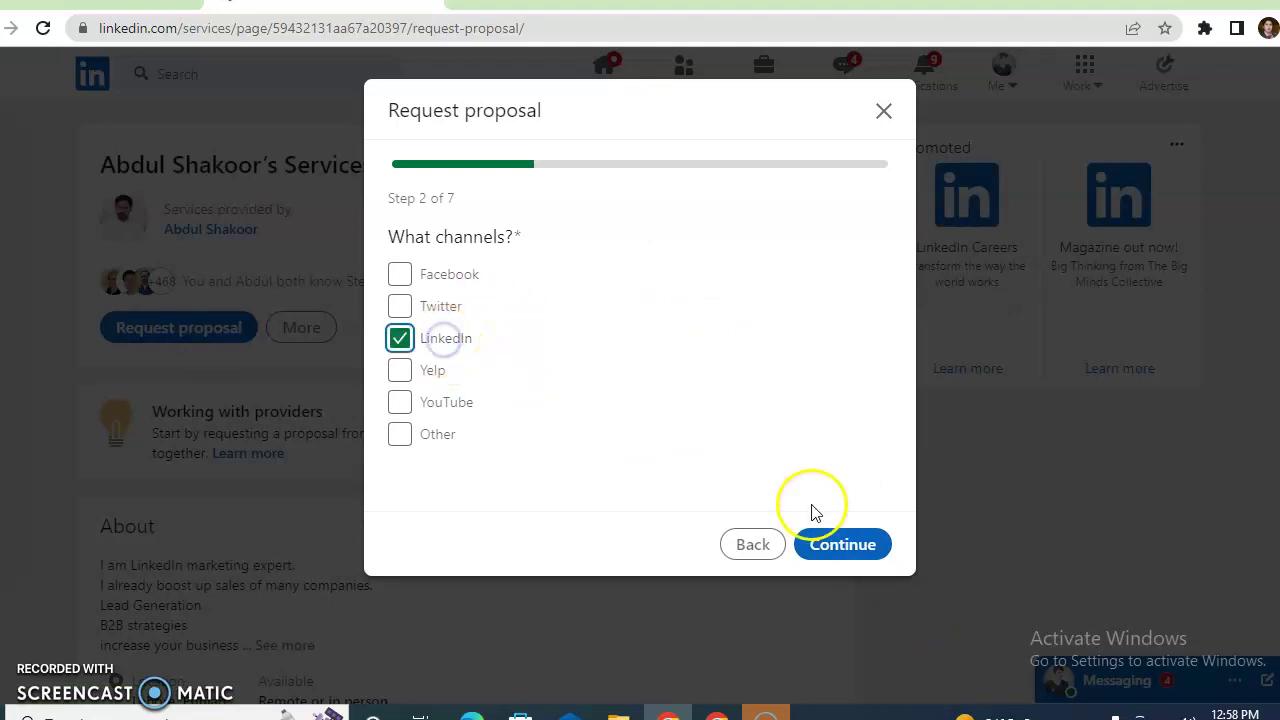
pyautogui.click(828, 530)
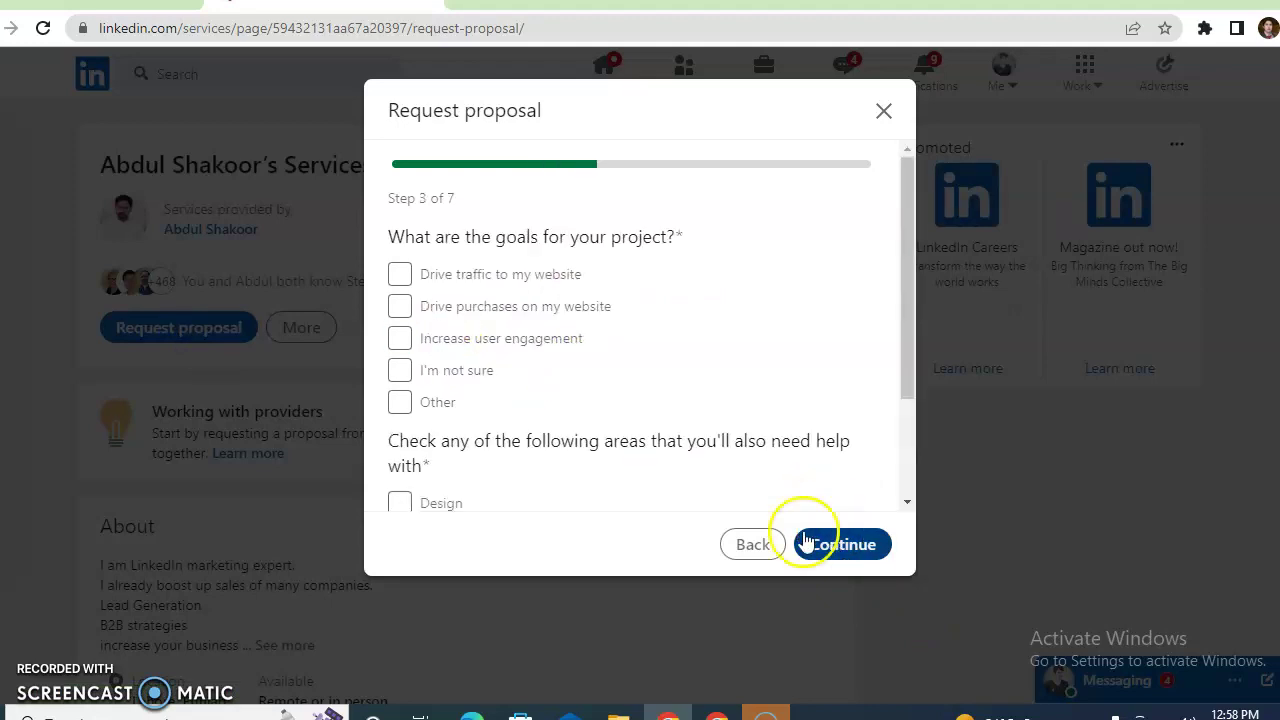
# Step: Set the project goal to "Drive purchases on my website" and request additional help with Design
pyautogui.click(399, 305)
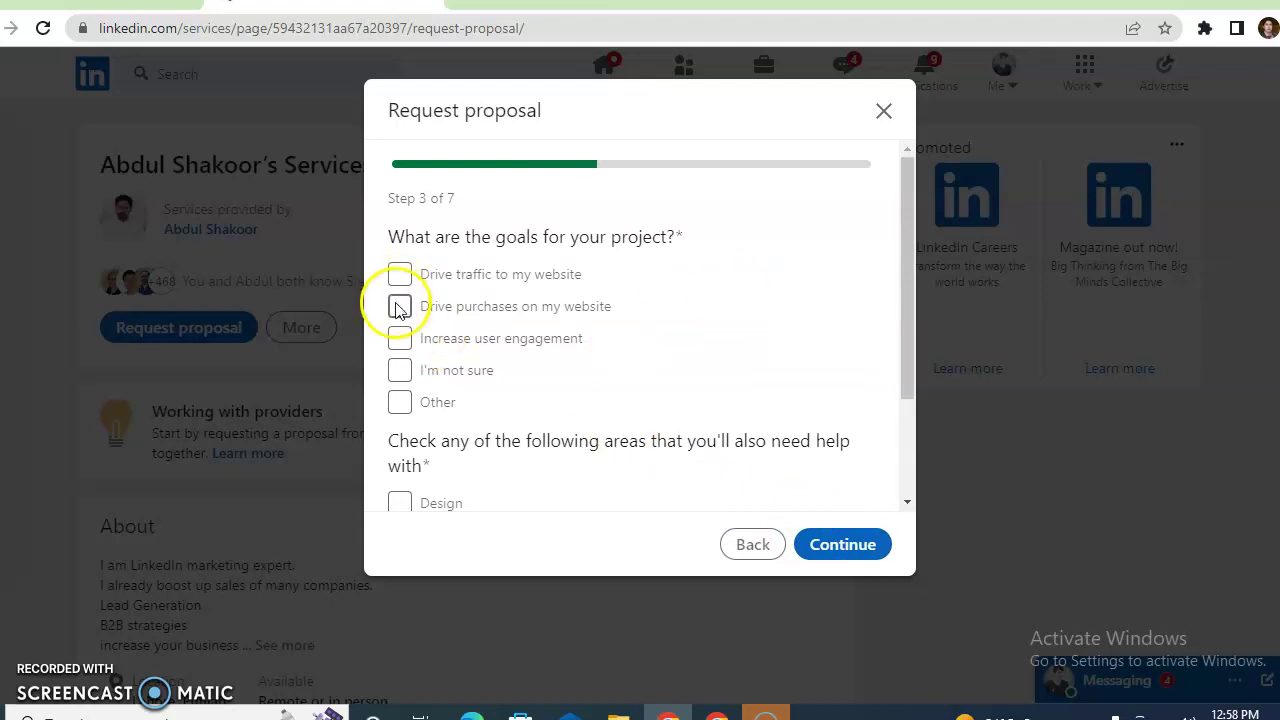
pyautogui.moveTo(900, 350); pyautogui.dragTo(909, 463)
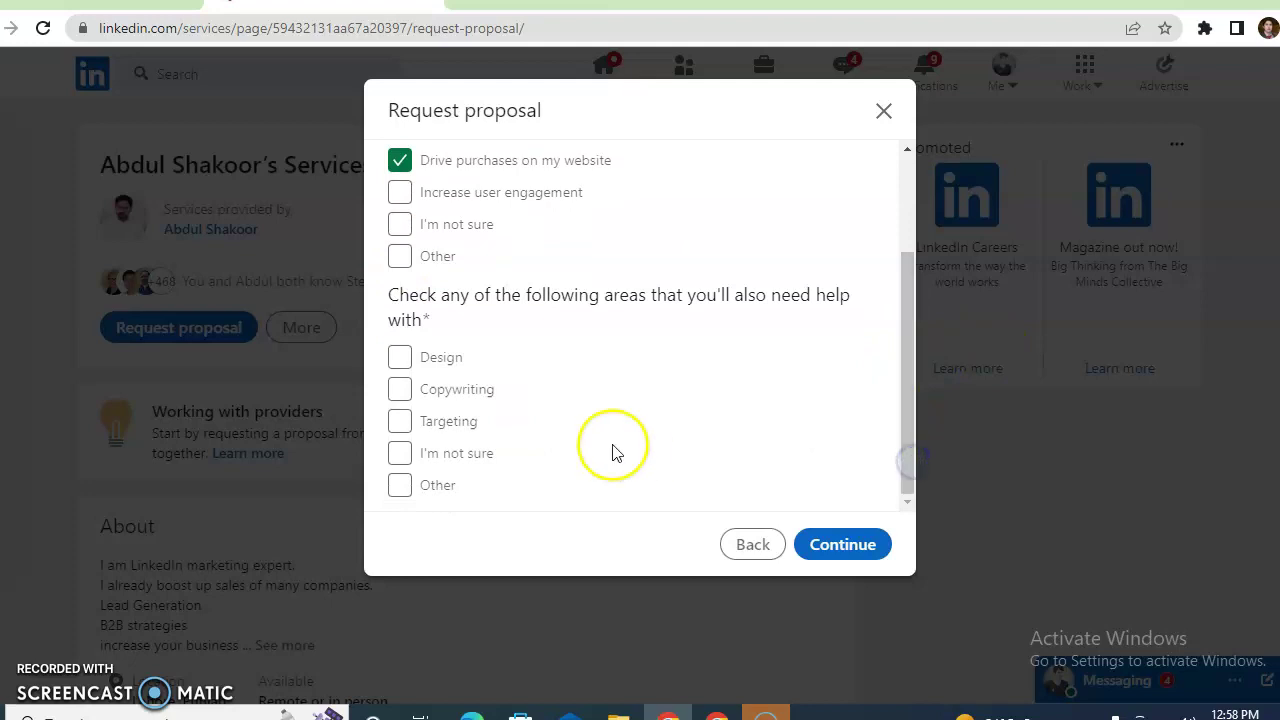
pyautogui.click(399, 357)
pyautogui.click(851, 543)
# Step: Set the business size to < 10 employees and the project scope to "One time need"
pyautogui.click(399, 307)
pyautogui.moveTo(903, 360); pyautogui.dragTo(923, 449)
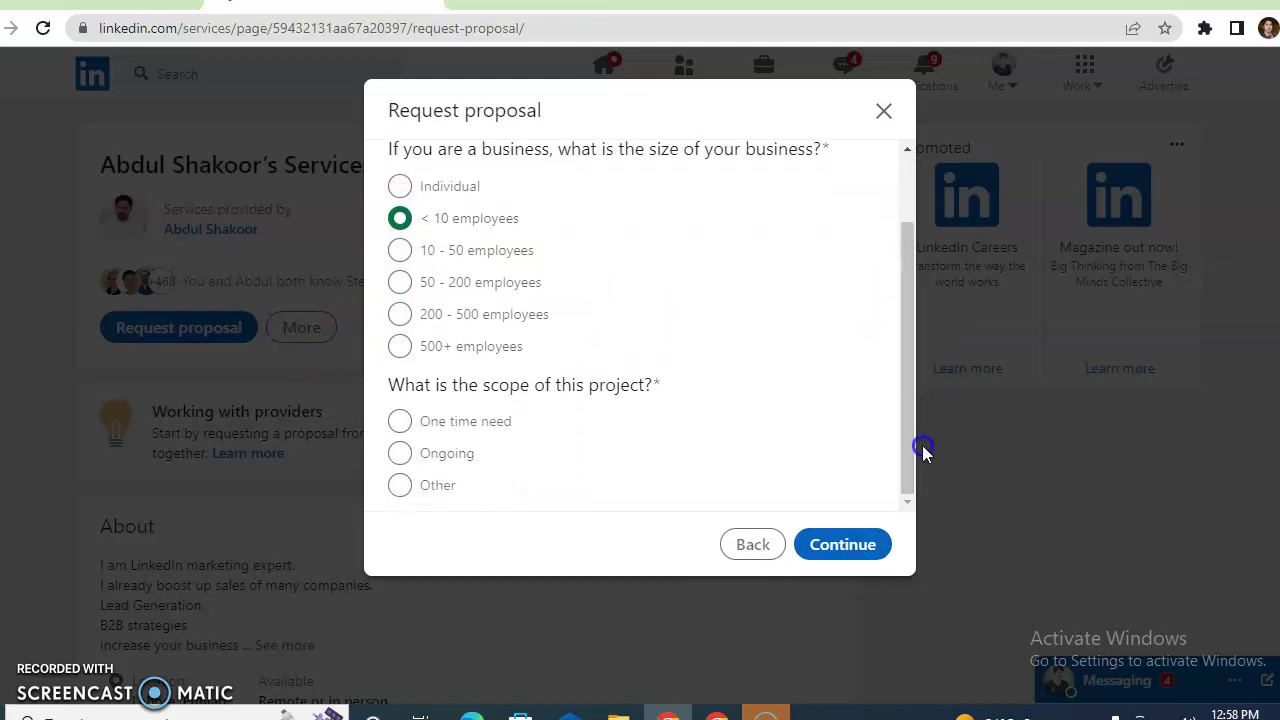
pyautogui.click(399, 420)
pyautogui.click(835, 540)
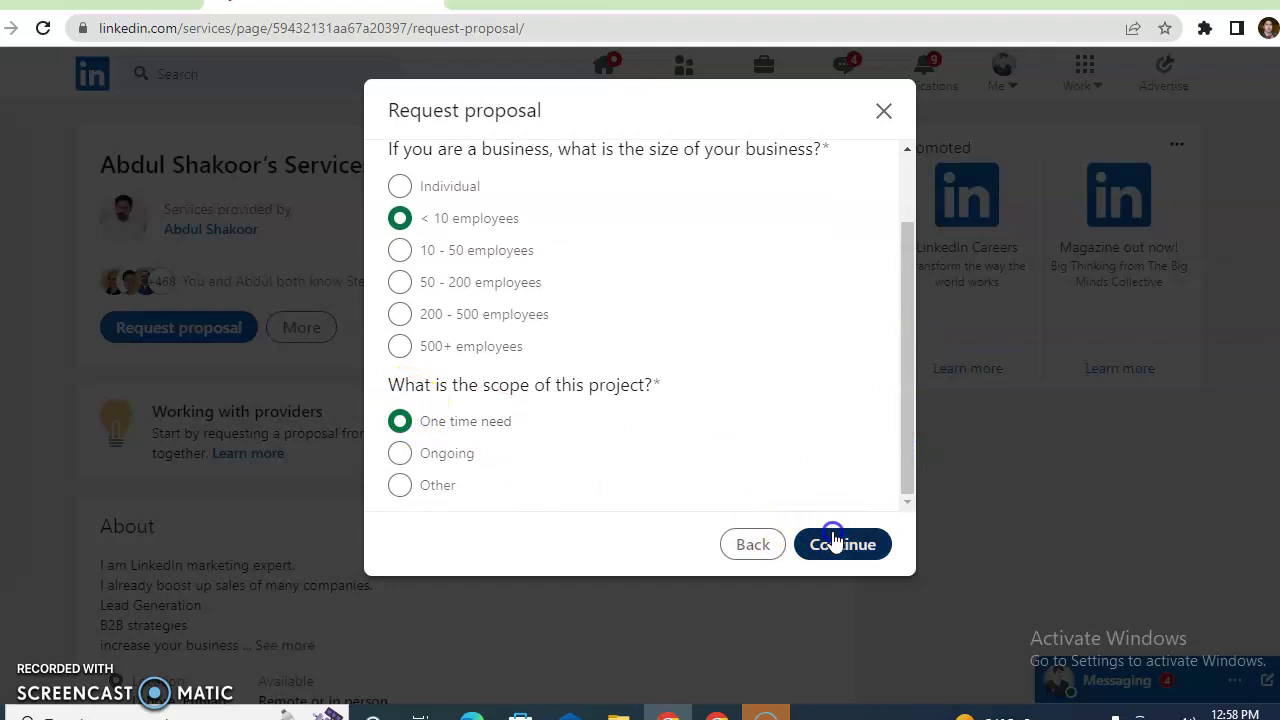
# Step: Request completion this week and choose to work with the social media marketer only in person
pyautogui.click(400, 230)
pyautogui.click(416, 429)
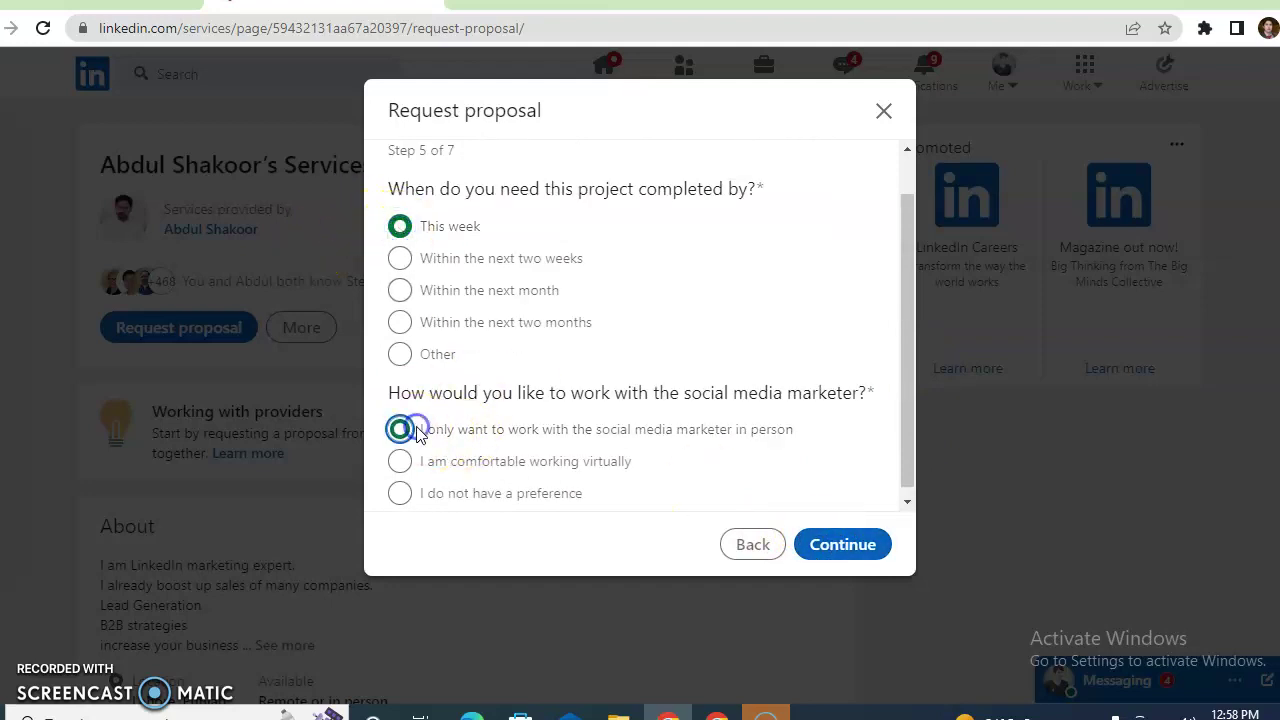
pyautogui.click(812, 542)
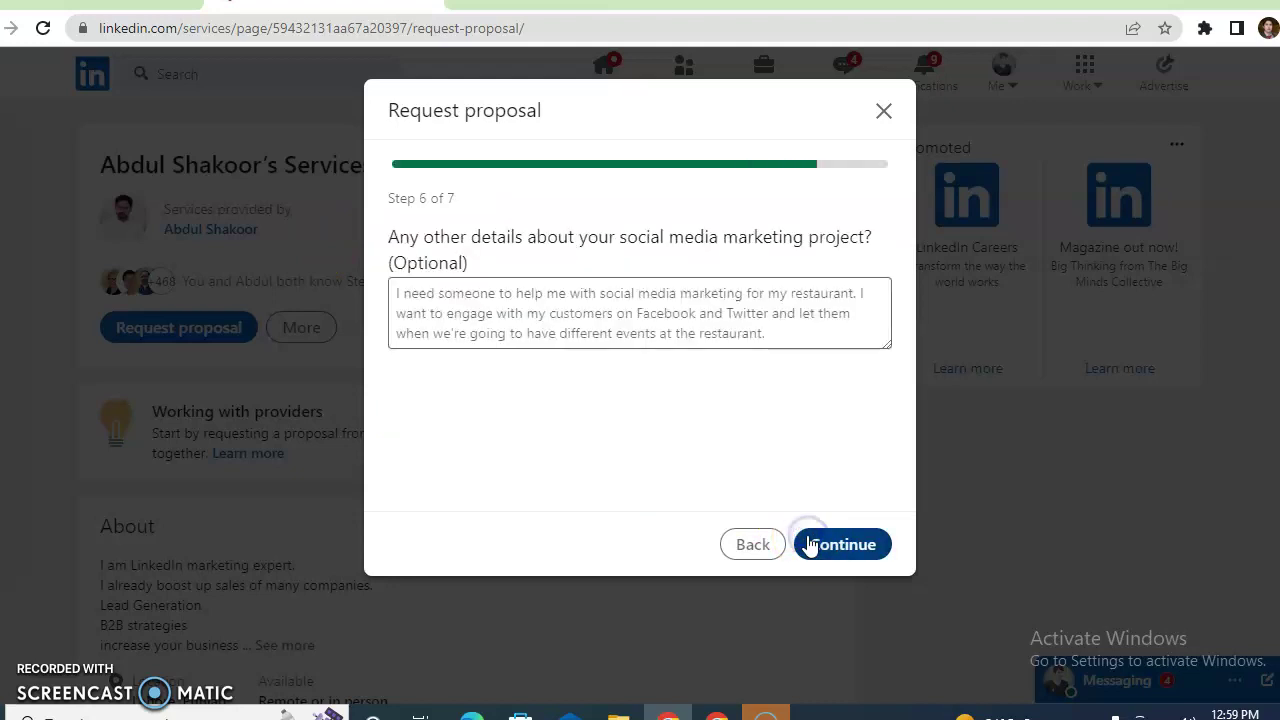
# Step: Submit the proposal request with the default personal message and no extra details, and switch back to the provider's account window
pyautogui.click(846, 545)
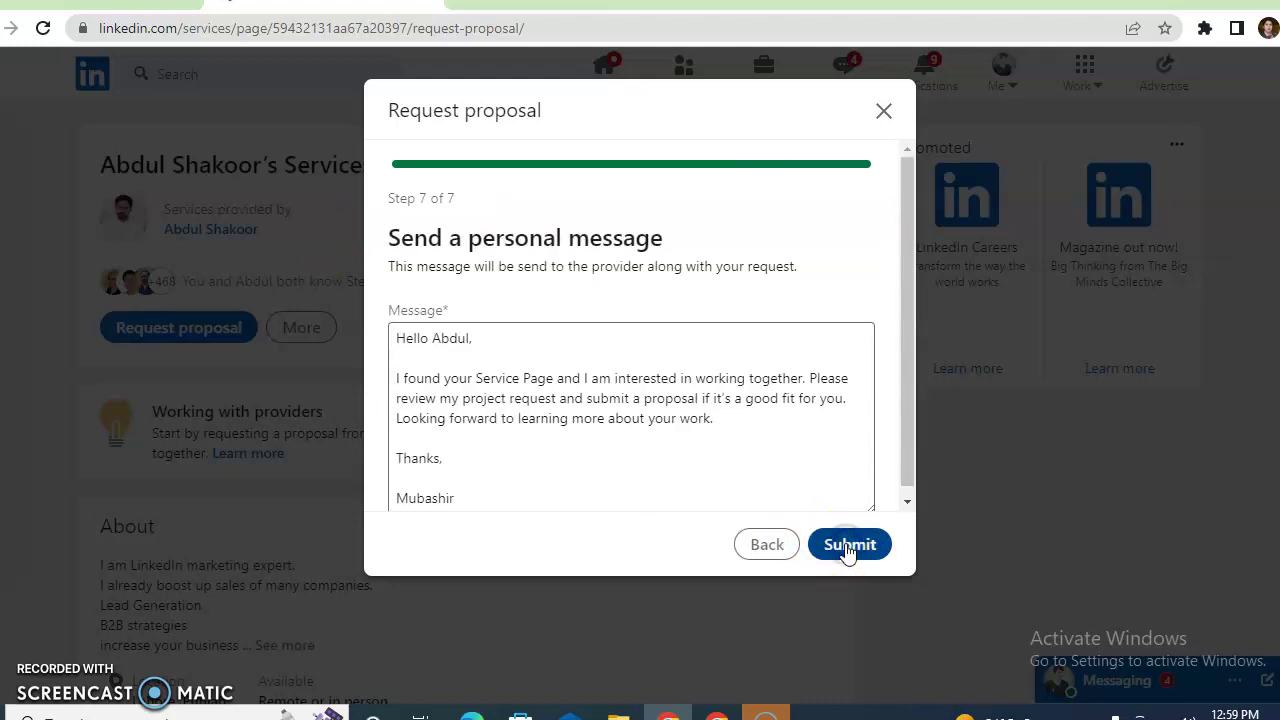
pyautogui.click(846, 548)
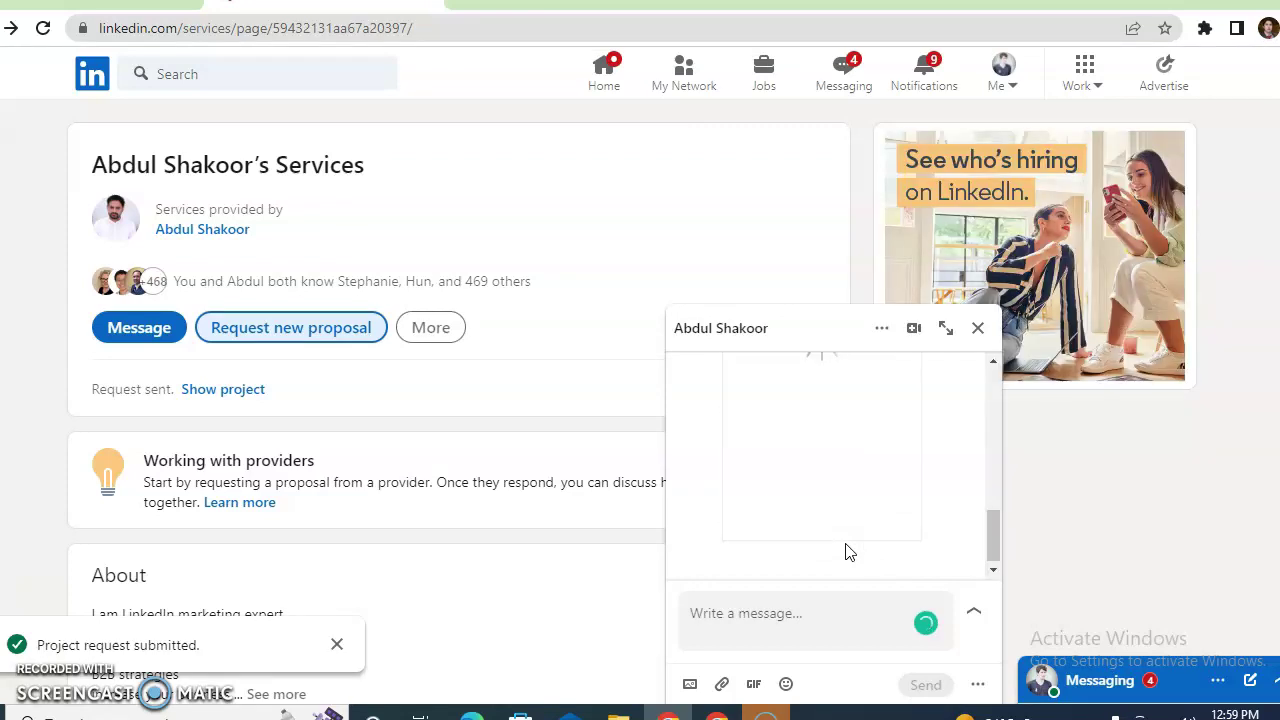
pyautogui.hotkey('alt', 'Tab')
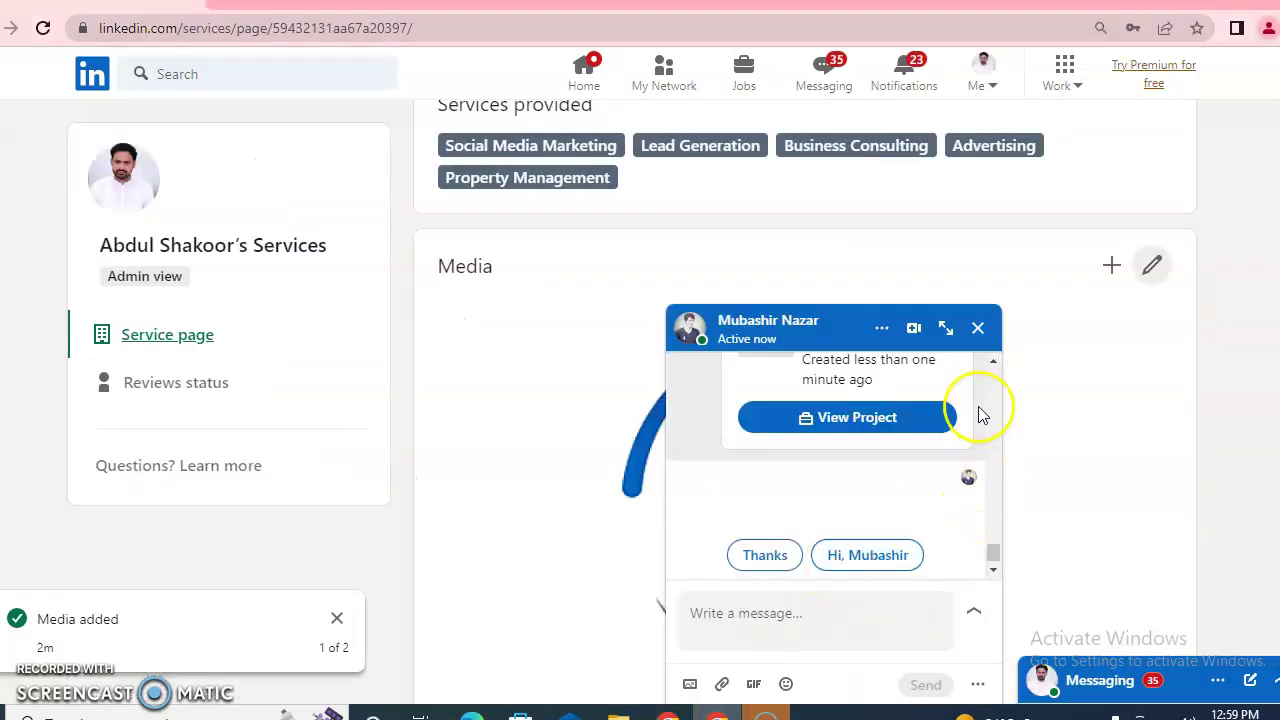
# Step: Open the Social Media Marketing project from the client's message and close the conversation window
pyautogui.click(994, 362)
pyautogui.click(994, 362)
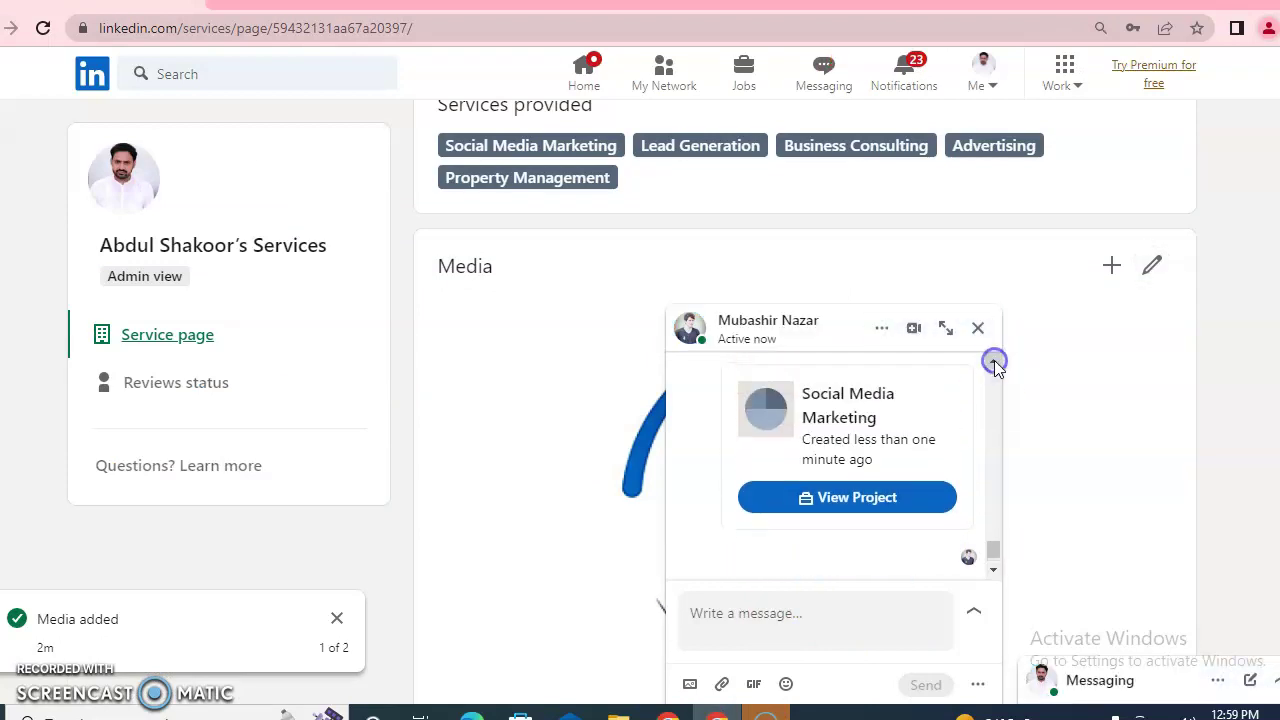
pyautogui.click(890, 505)
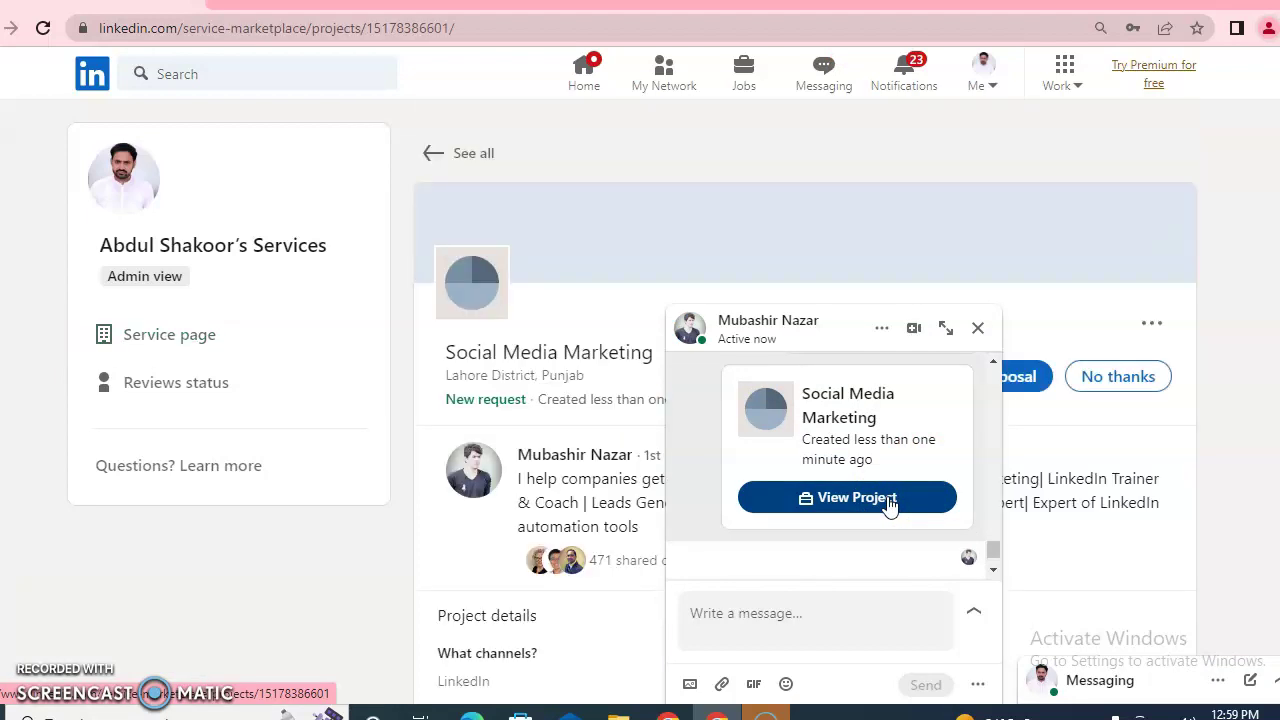
pyautogui.click(978, 328)
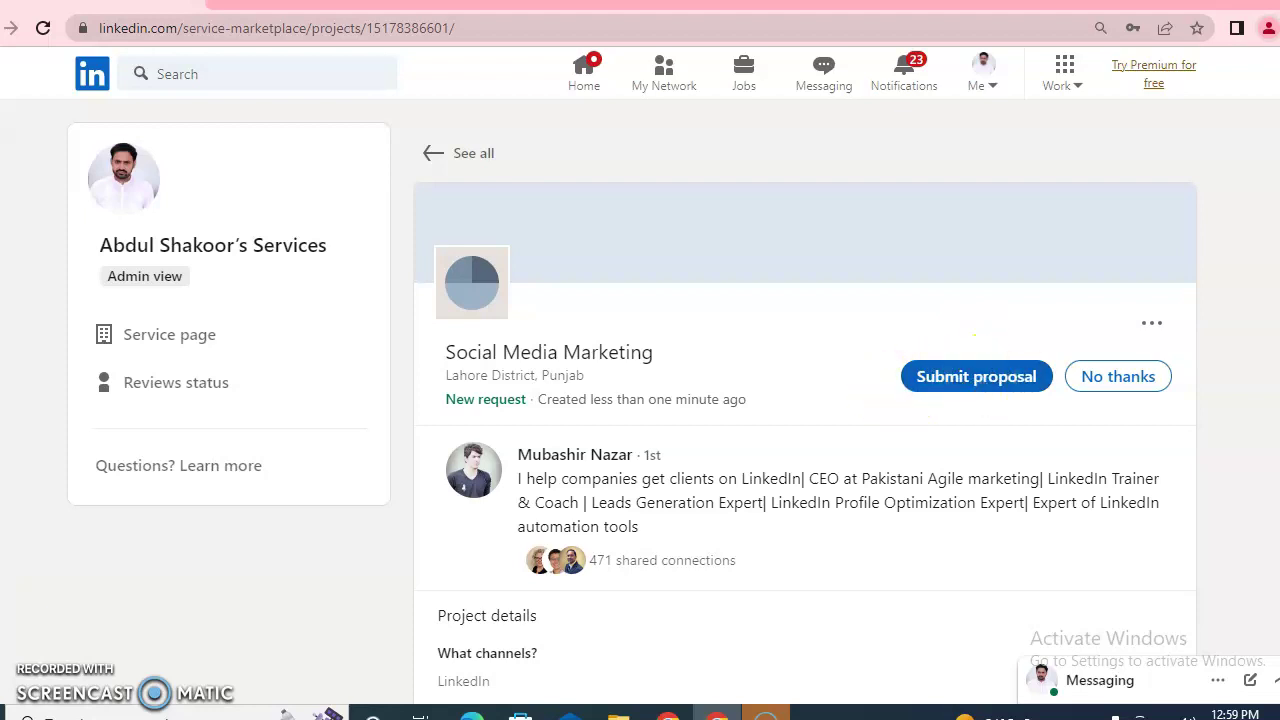
# Step: Review the client's details and project requirements on the request page, and switch back to the client's account window
pyautogui.scroll(-5, 805, 400)
pyautogui.scroll(3, 805, 400)
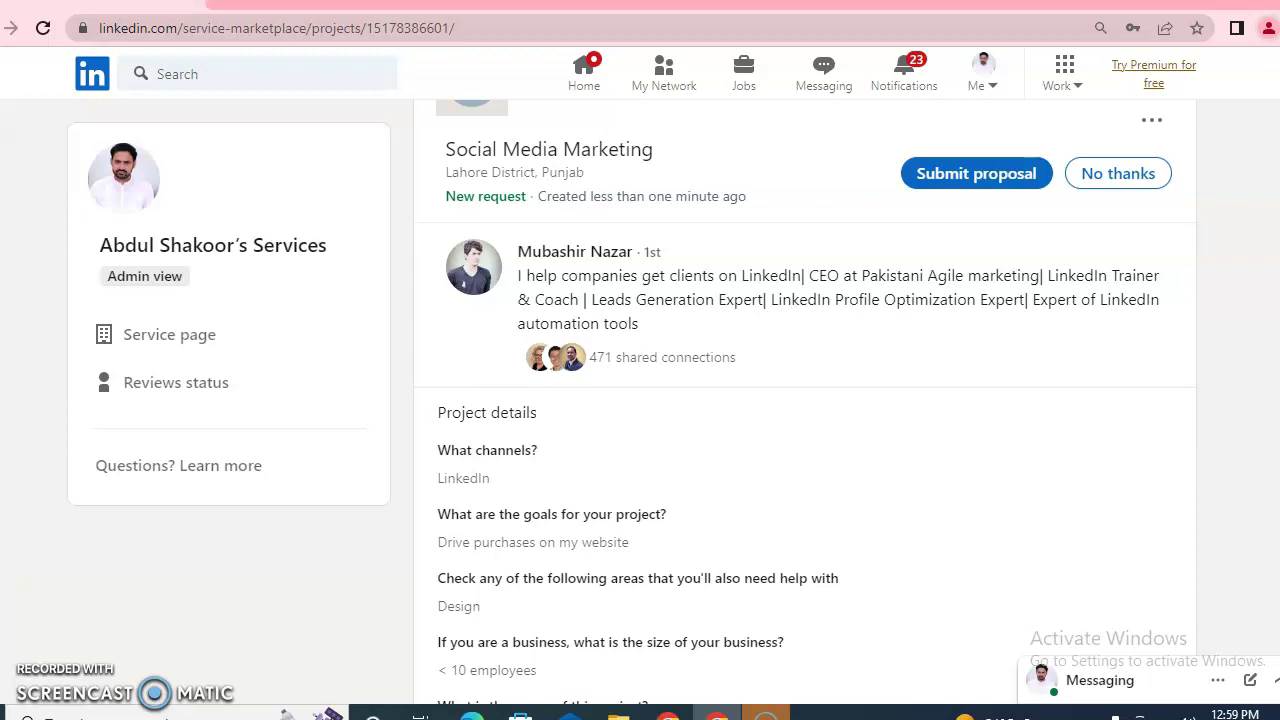
pyautogui.scroll(1, 805, 400)
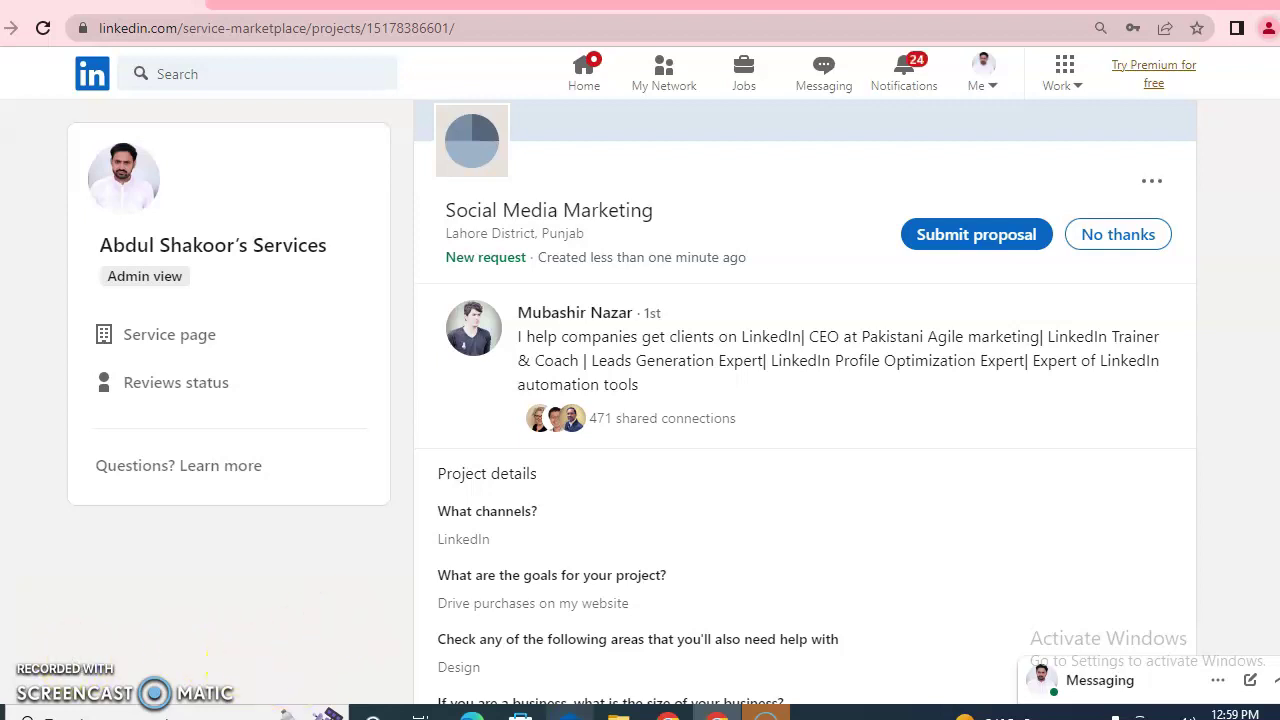
pyautogui.click(668, 712)
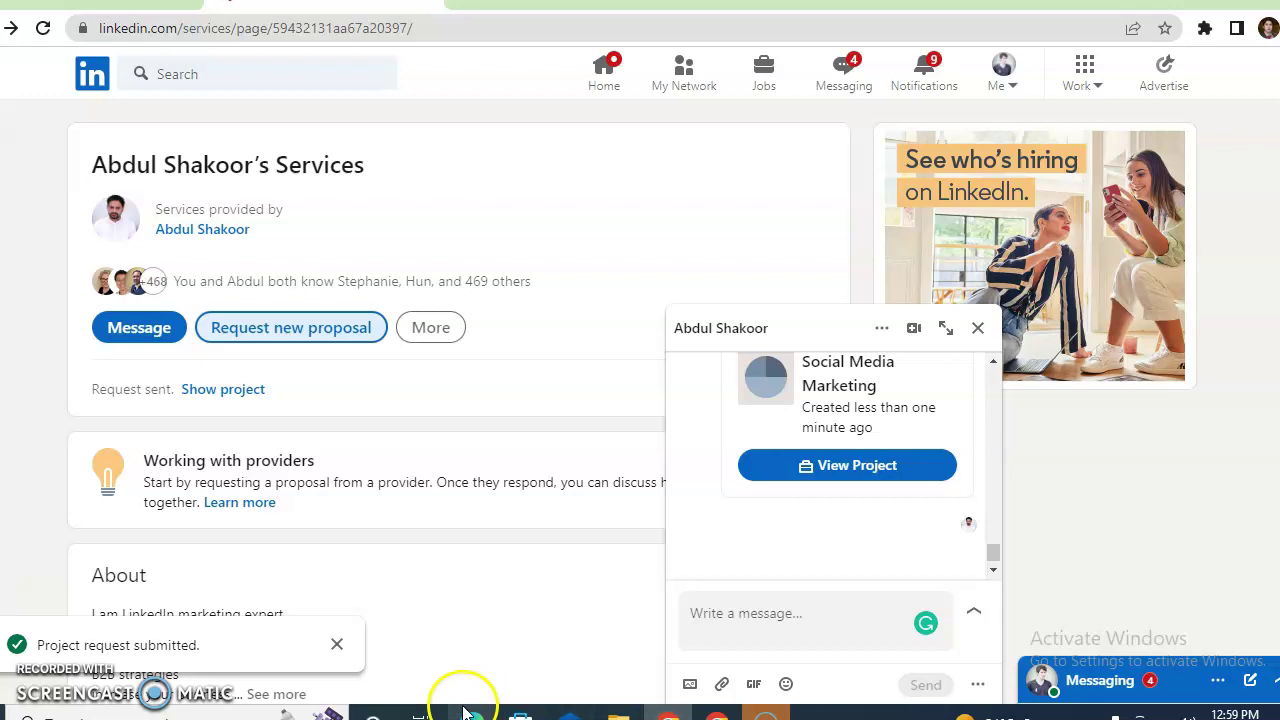